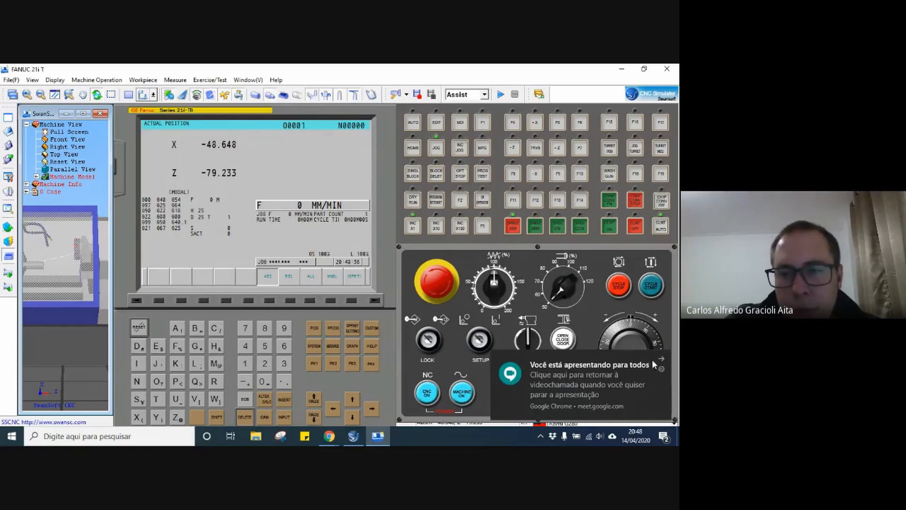
# Dismiss the screen-sharing notification and engage the emergency stop on the operator panel.
pyautogui.click(661, 358)
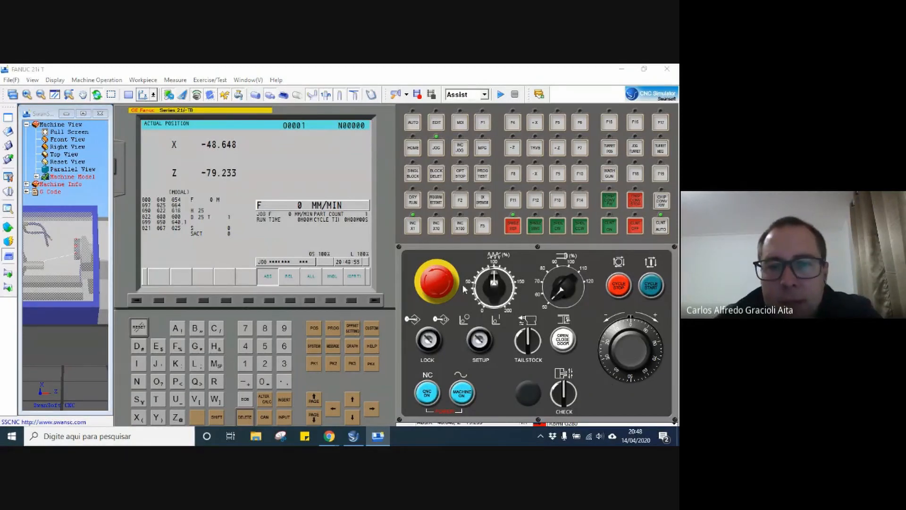
pyautogui.click(436, 297)
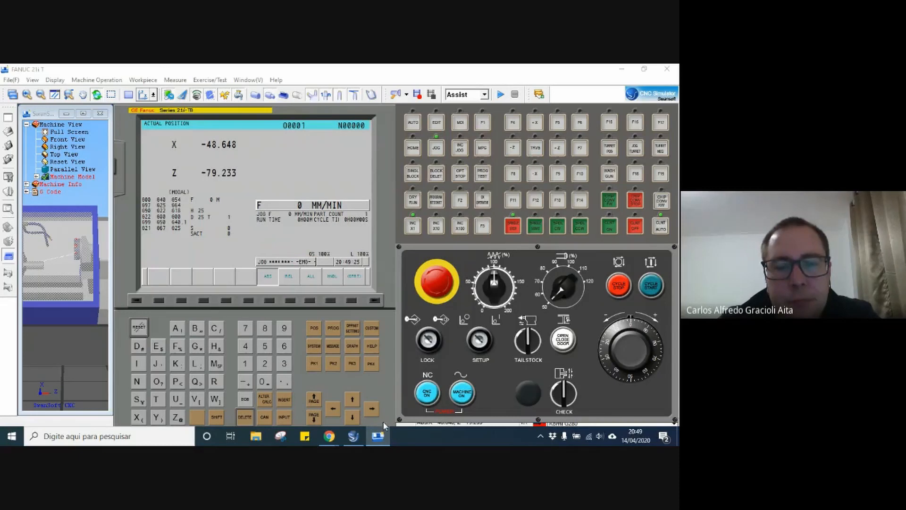
# Check the CNC system selection in the SwanSoft CNC Simulation launcher, leave it on FANUC 21iT and minimize the launcher.
pyautogui.click(352, 436)
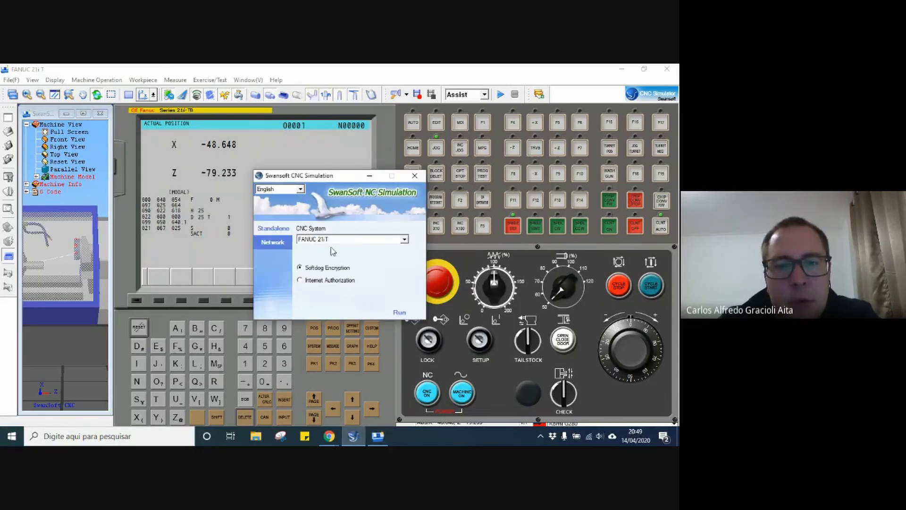
pyautogui.click(312, 240)
pyautogui.click(326, 248)
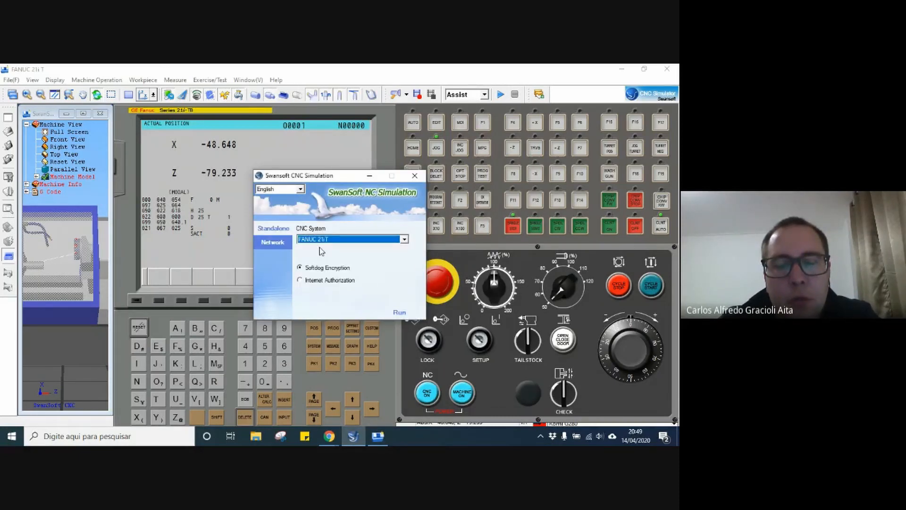
pyautogui.click(369, 176)
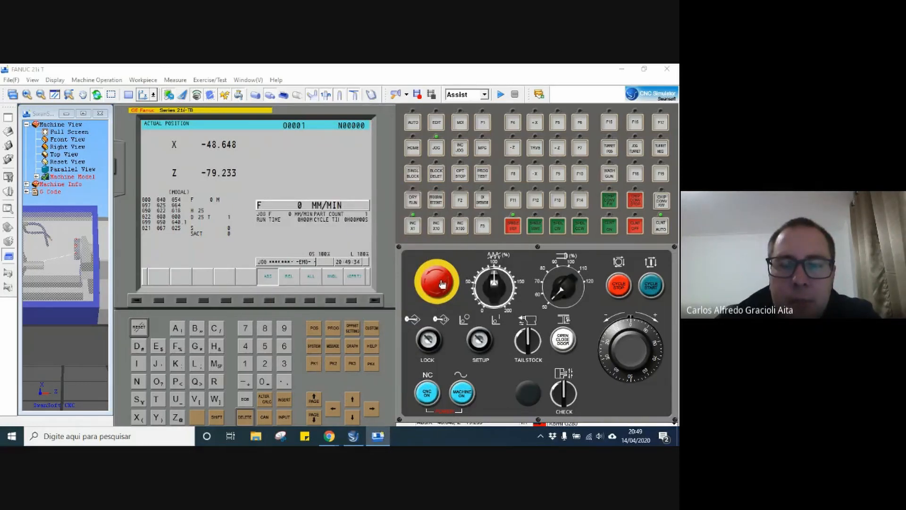
# Power the CNC control off and back on, and release the emergency stop.
pyautogui.click(429, 395)
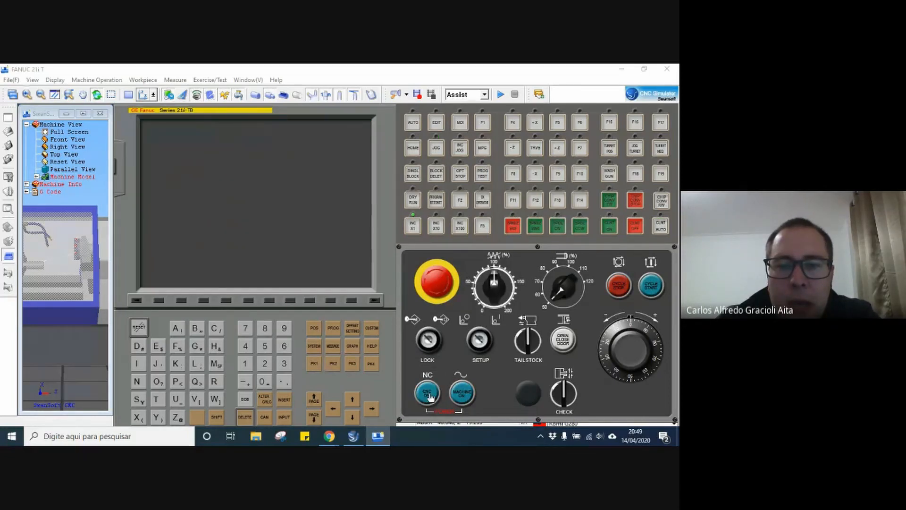
pyautogui.click(428, 394)
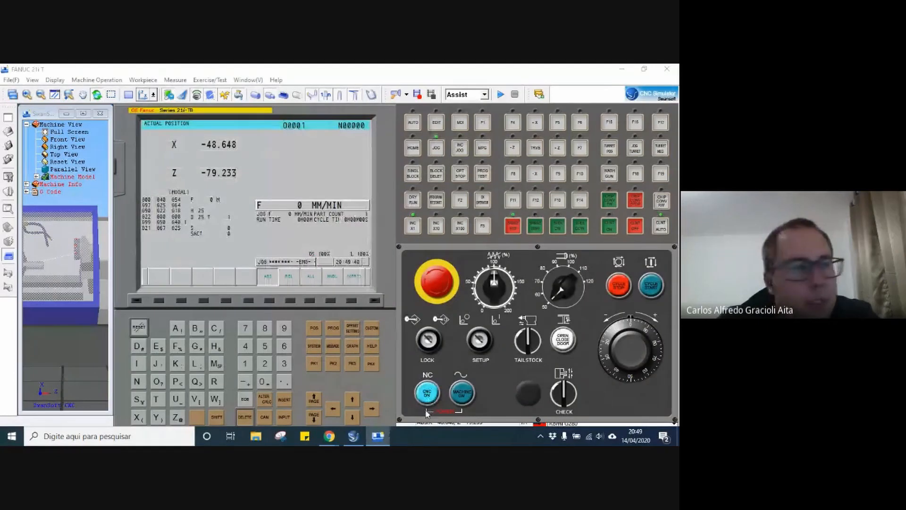
pyautogui.click(437, 281)
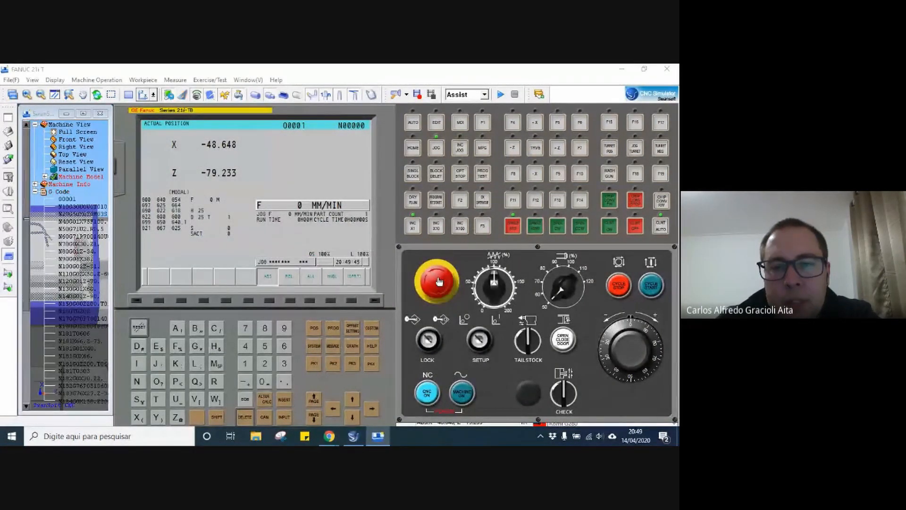
# Switch the machine power on and toggle the machine door.
pyautogui.click(462, 396)
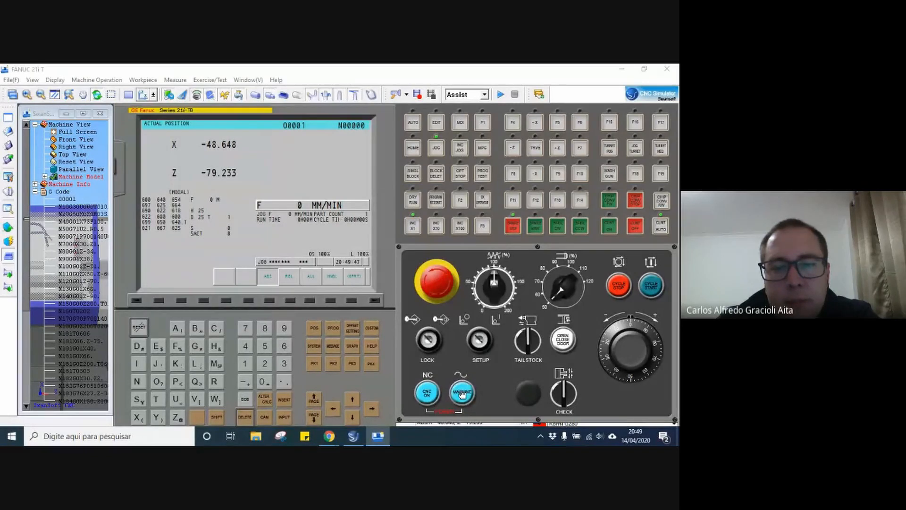
pyautogui.click(562, 343)
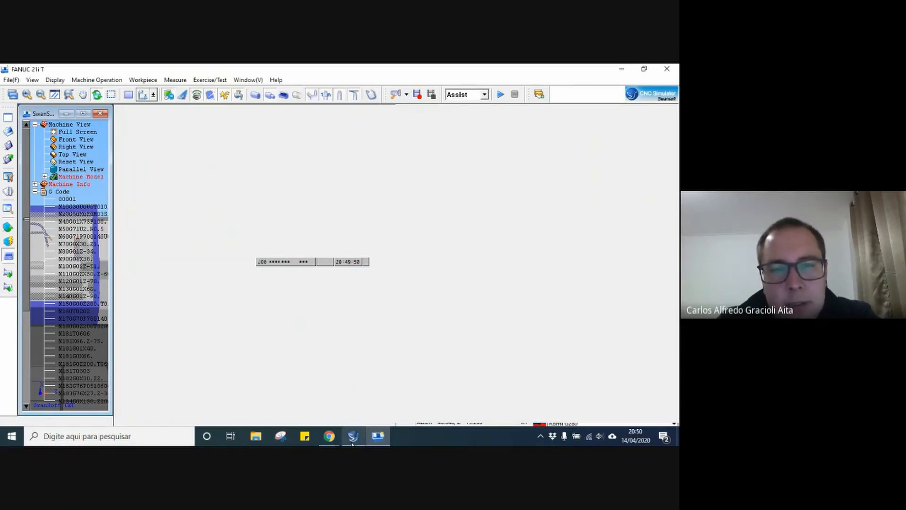
# Collapse the G Code program listing in the machine tree.
pyautogui.moveTo(353, 443)
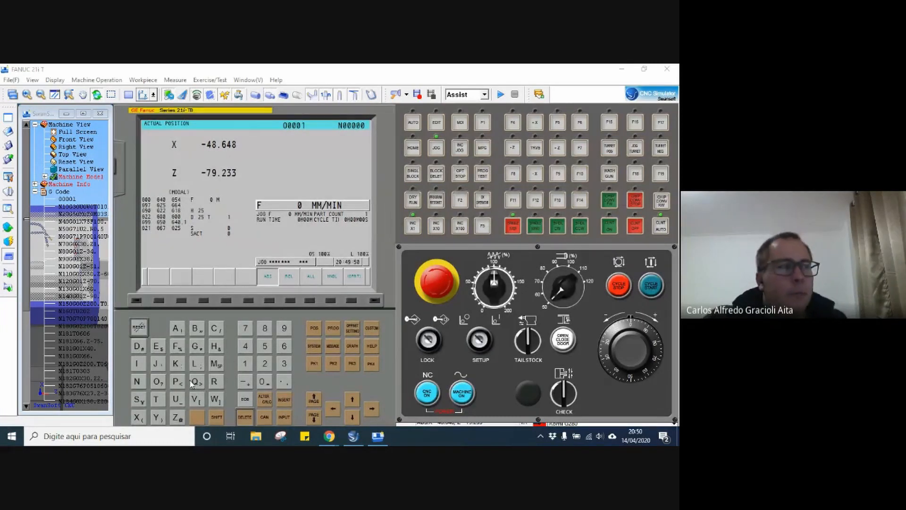
pyautogui.click(35, 196)
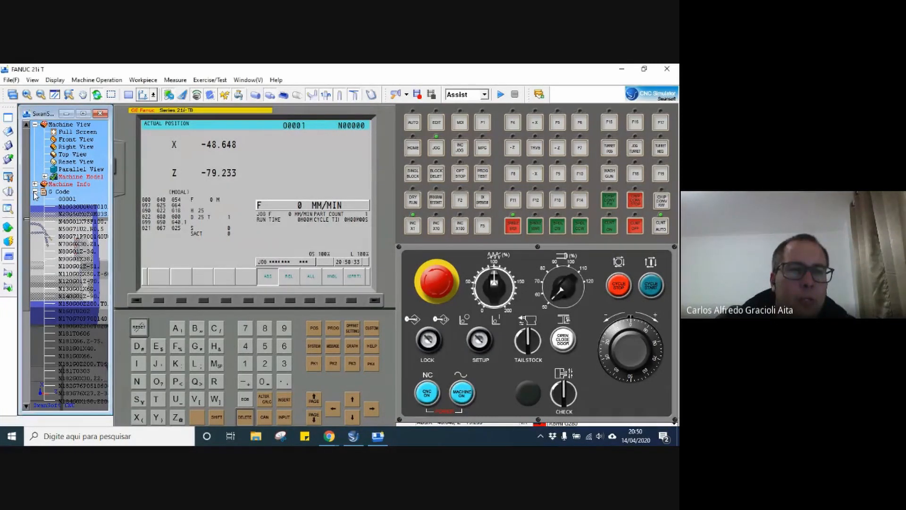
pyautogui.click(35, 193)
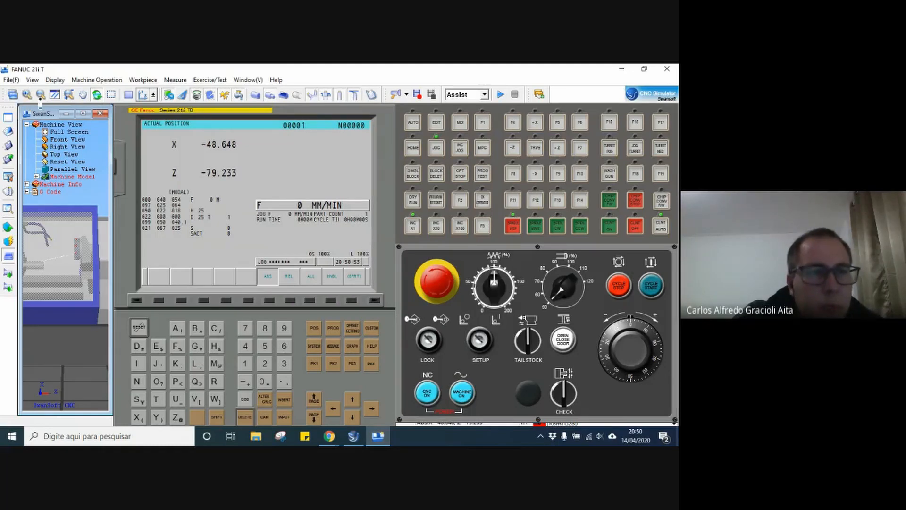
# Zoom the 3D machine view to inspect the work area and toggle the stock display.
pyautogui.click(41, 97)
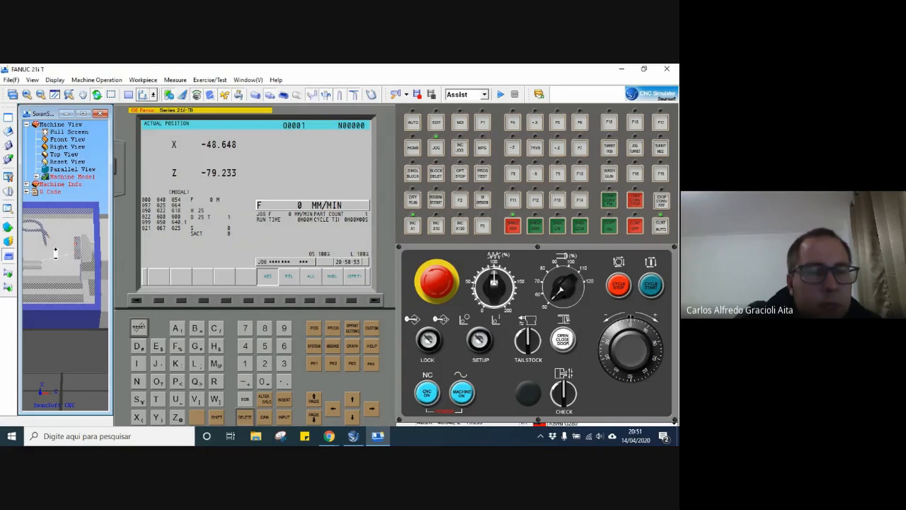
pyautogui.moveTo(39, 278); pyautogui.dragTo(56, 251)
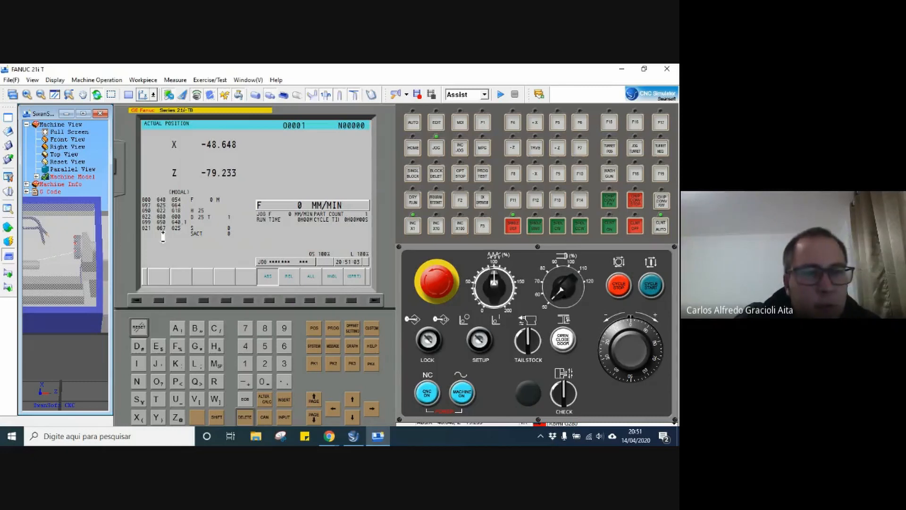
pyautogui.scroll(-1, 61, 239)
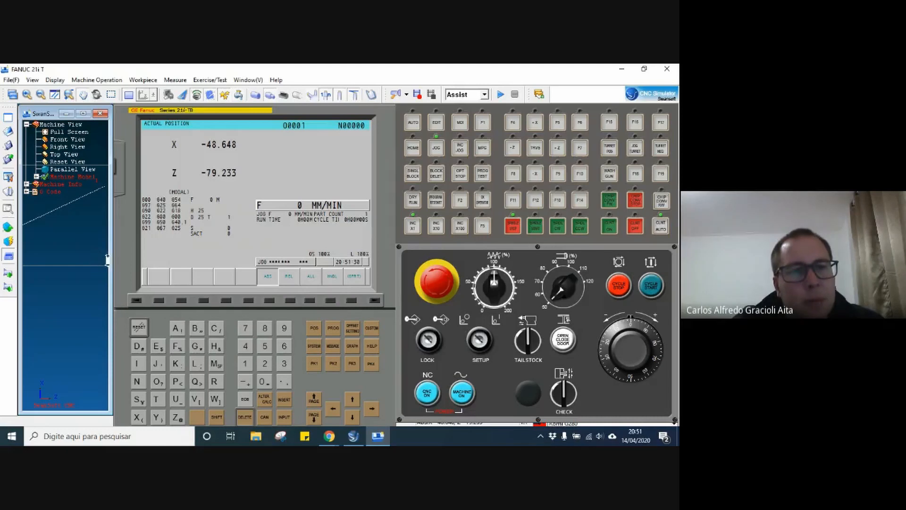
pyautogui.scroll(1, 57, 293)
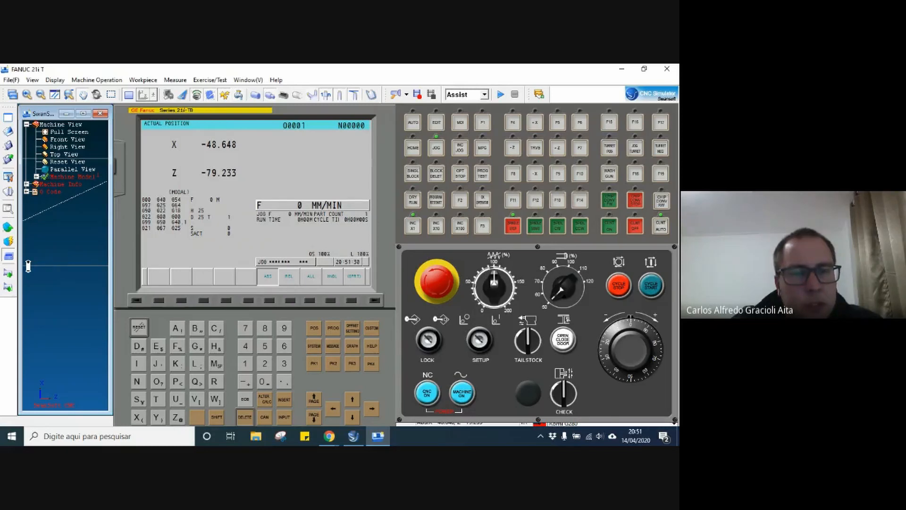
pyautogui.scroll(1, 28, 267)
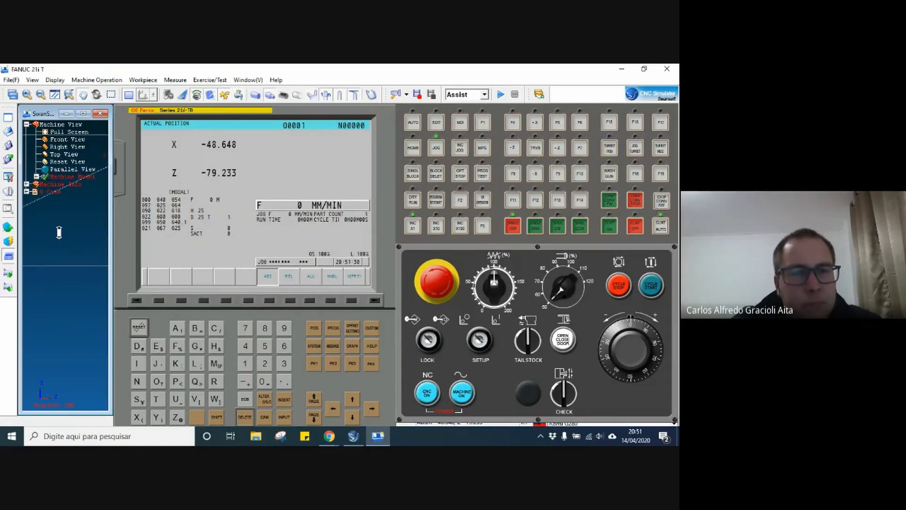
pyautogui.scroll(1, 59, 232)
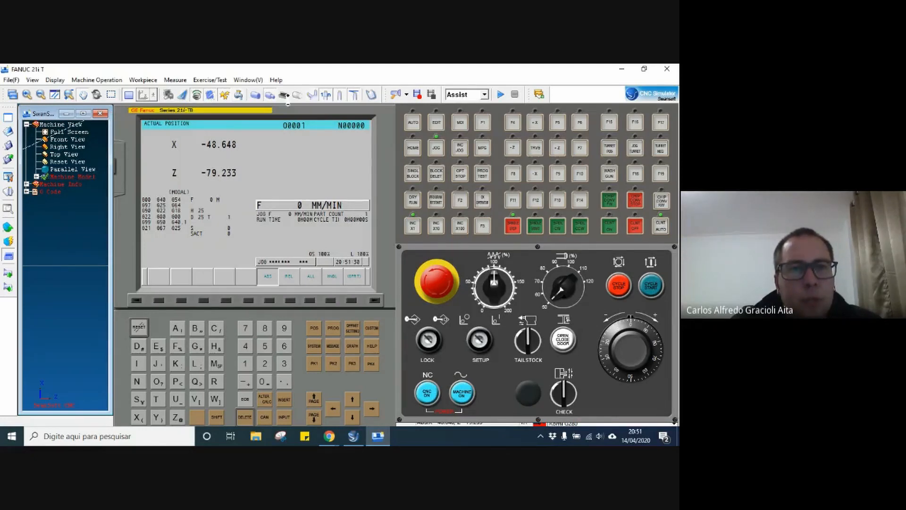
pyautogui.scroll(-1, 199, 90)
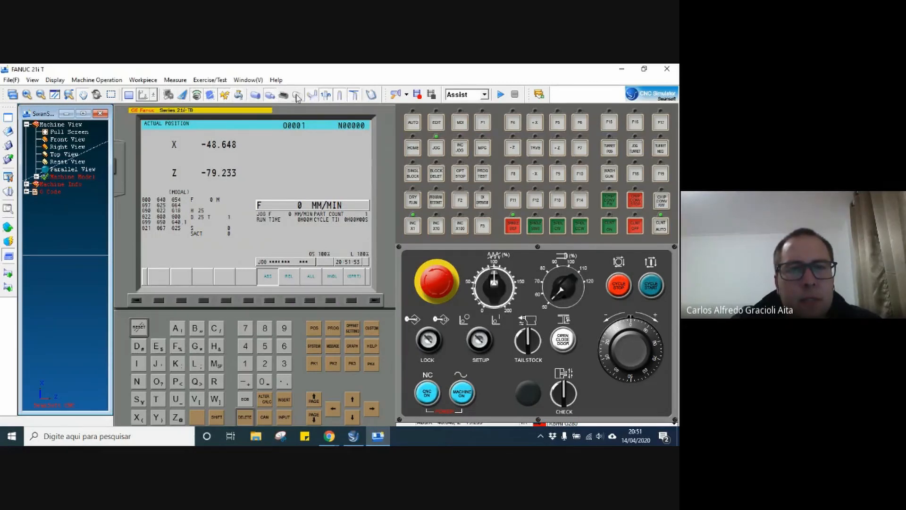
pyautogui.click(254, 97)
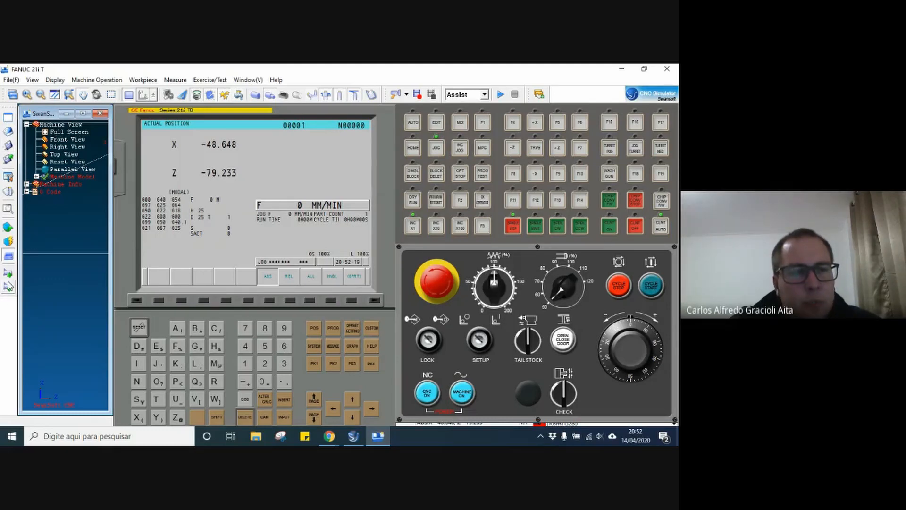
# Set up a replacement workpiece in 08F Low carbon steel with diameter 80, length 200 and inner diameter 0.
pyautogui.click(7, 229)
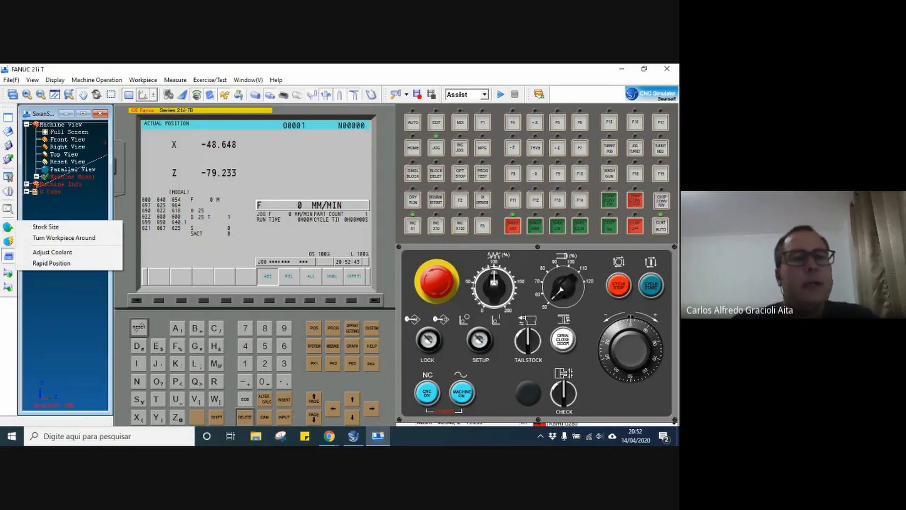
pyautogui.click(46, 227)
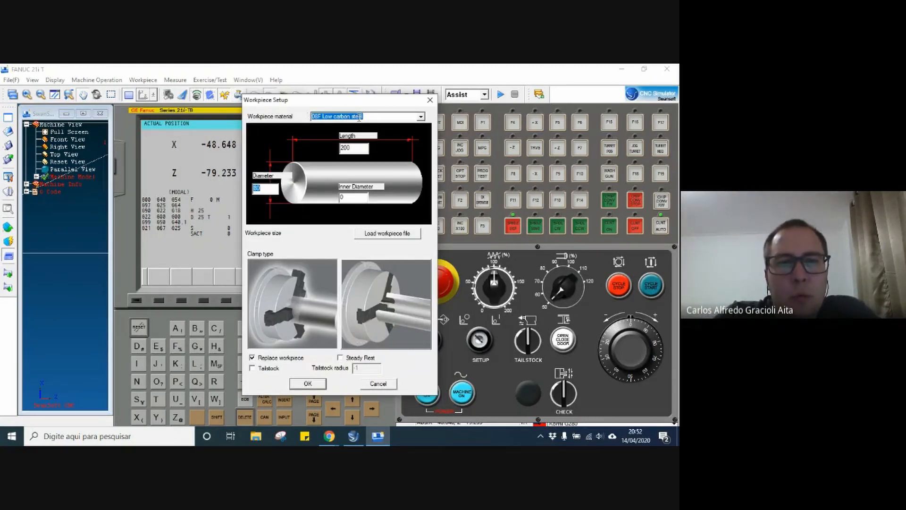
pyautogui.click(421, 117)
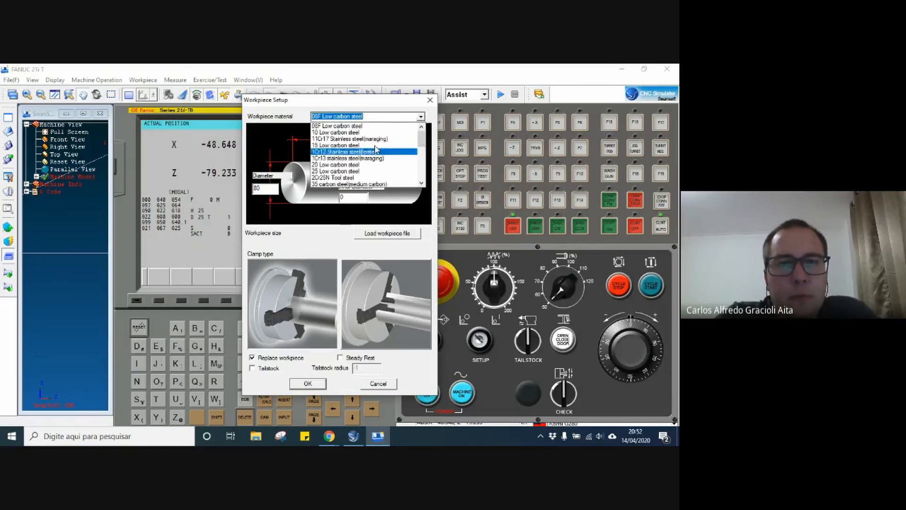
pyautogui.click(295, 118)
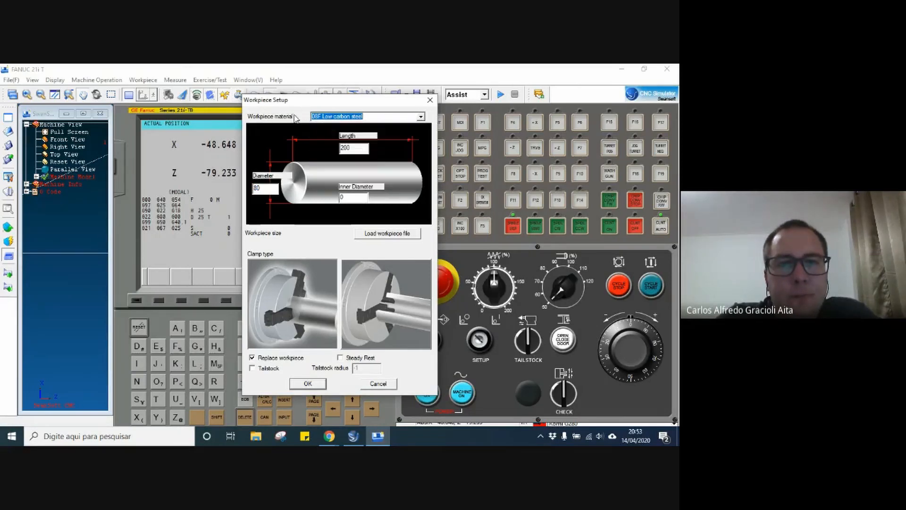
pyautogui.moveTo(266, 189); pyautogui.dragTo(247, 194)
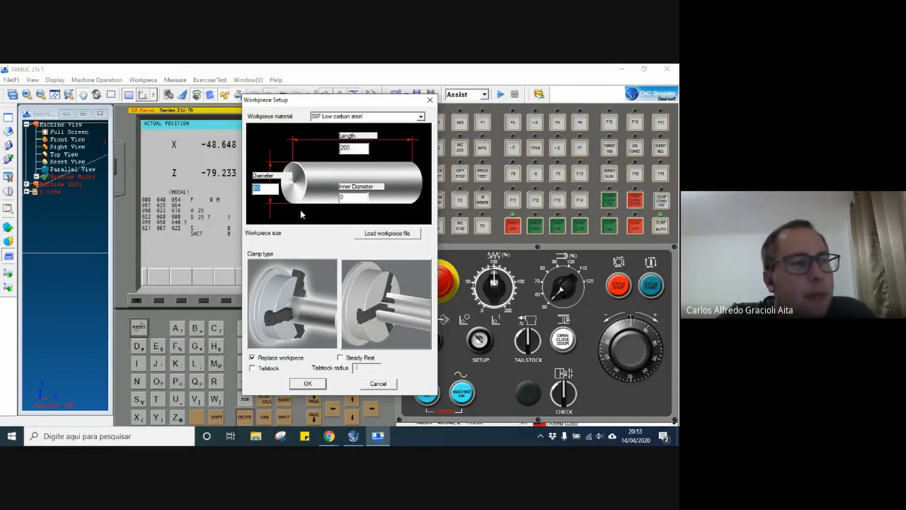
pyautogui.moveTo(355, 149); pyautogui.dragTo(338, 149)
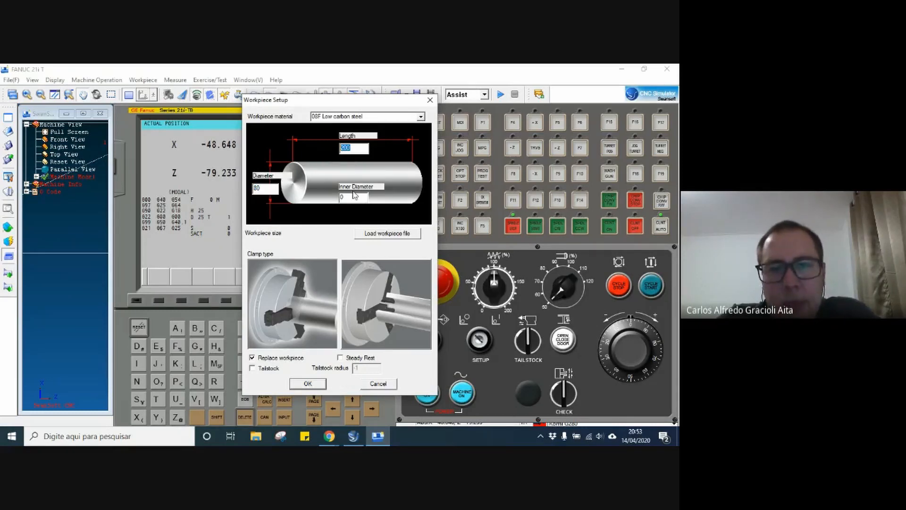
pyautogui.moveTo(344, 197); pyautogui.dragTo(330, 200)
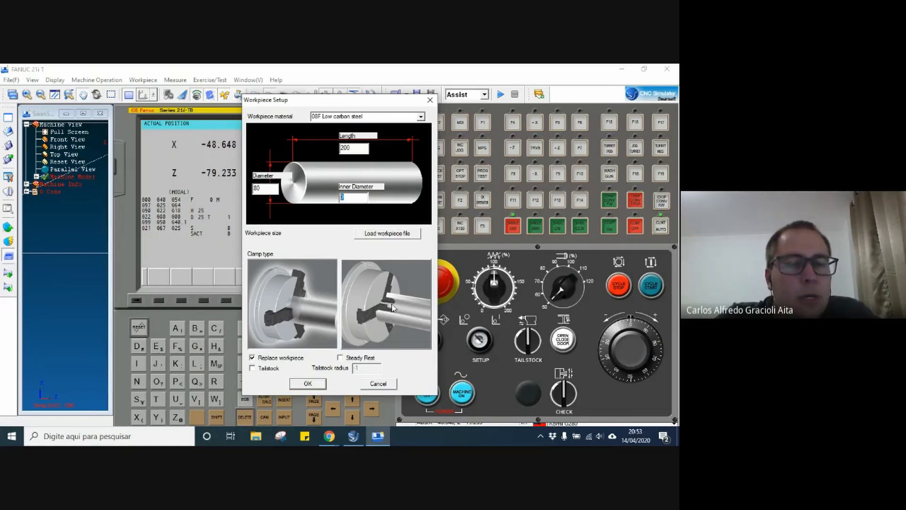
pyautogui.click(306, 383)
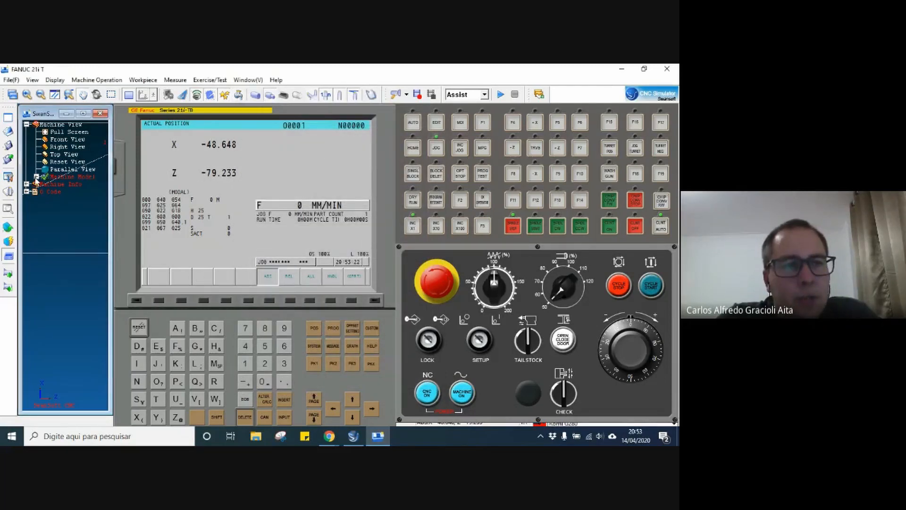
# Reopen the workpiece's stock size settings.
pyautogui.click(9, 228)
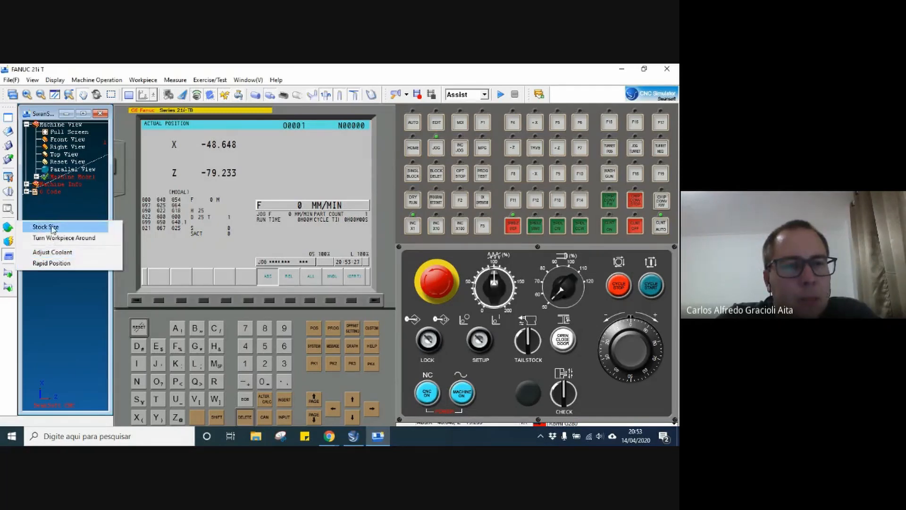
pyautogui.click(46, 226)
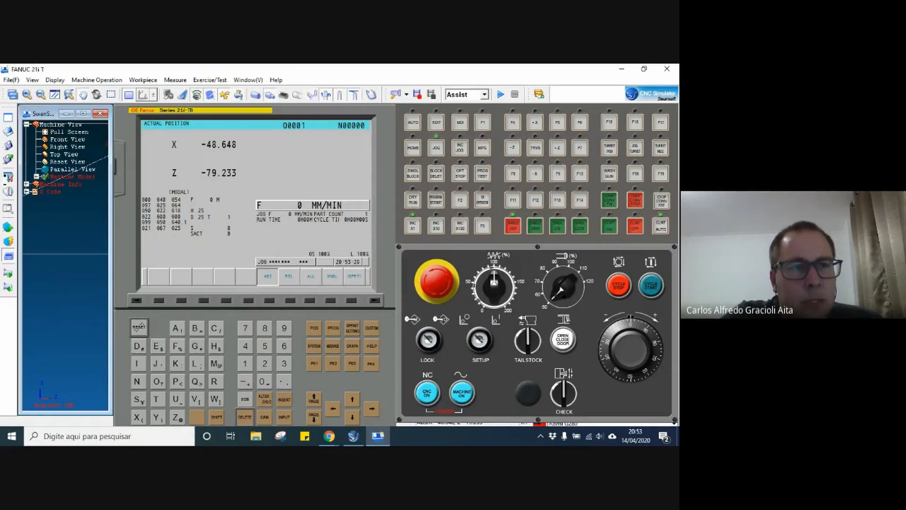
# Open the tool magazine management and widen the Type column so the full tool type names can be read.
pyautogui.moveTo(6, 223); pyautogui.dragTo(6, 190)
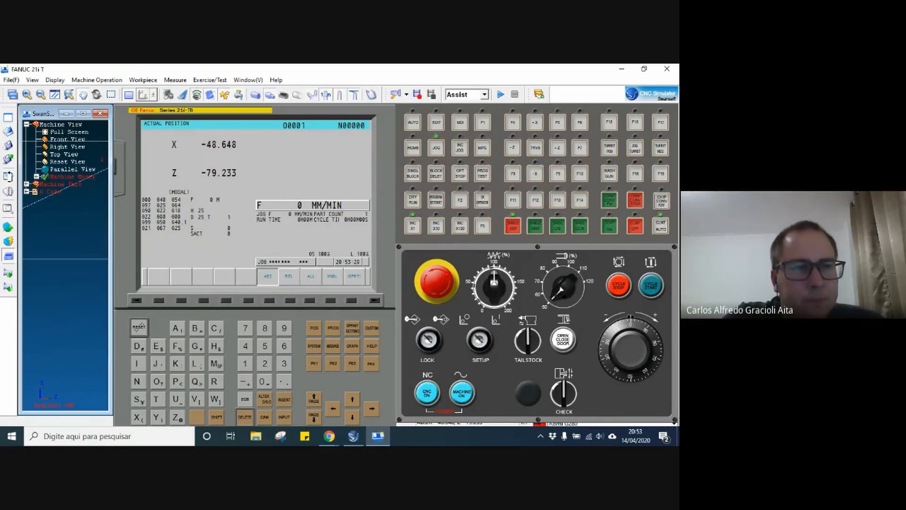
pyautogui.moveTo(8, 176); pyautogui.dragTo(8, 191)
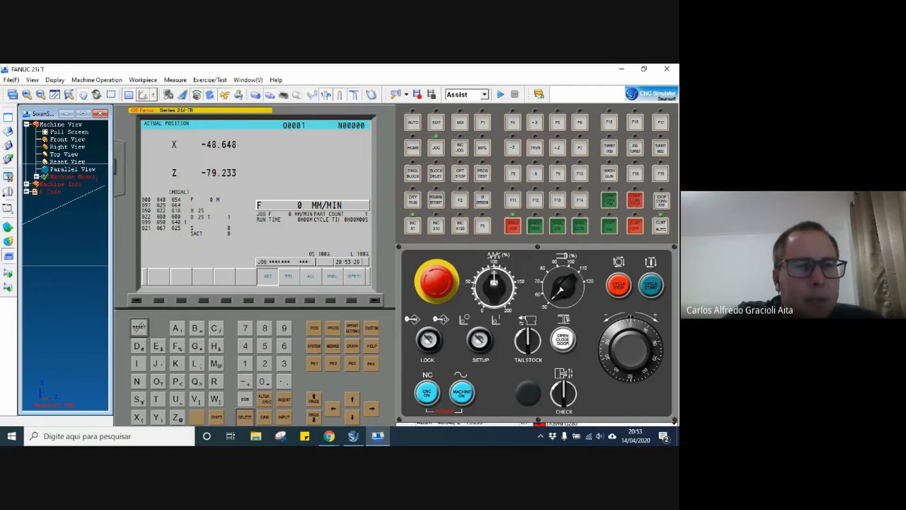
pyautogui.scroll(3, 9, 194)
pyautogui.click(8, 192)
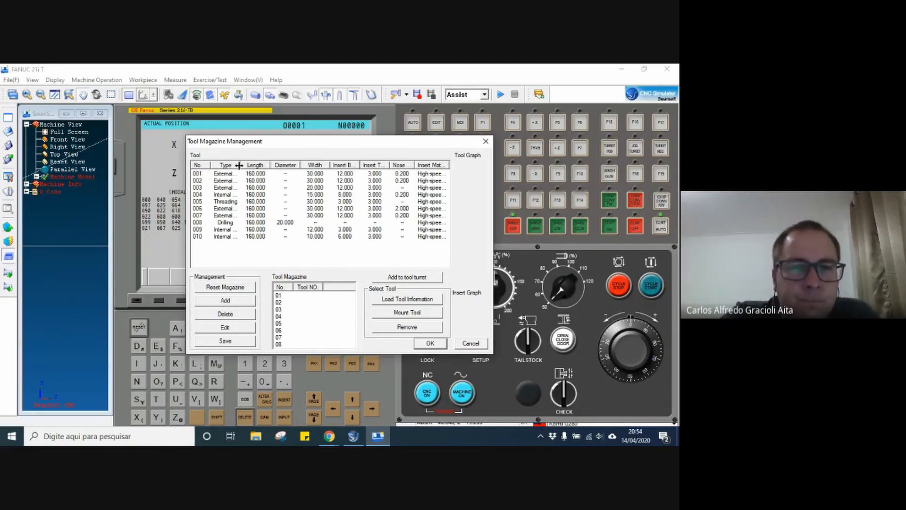
pyautogui.moveTo(240, 165); pyautogui.dragTo(276, 166)
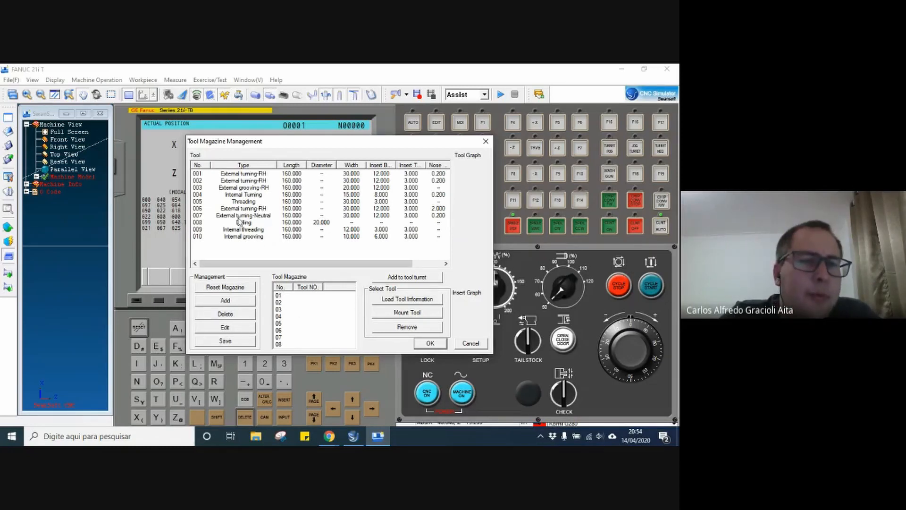
# Examine the tool and insert previews of the turning, threading and drilling tools in the tool list.
pyautogui.click(225, 174)
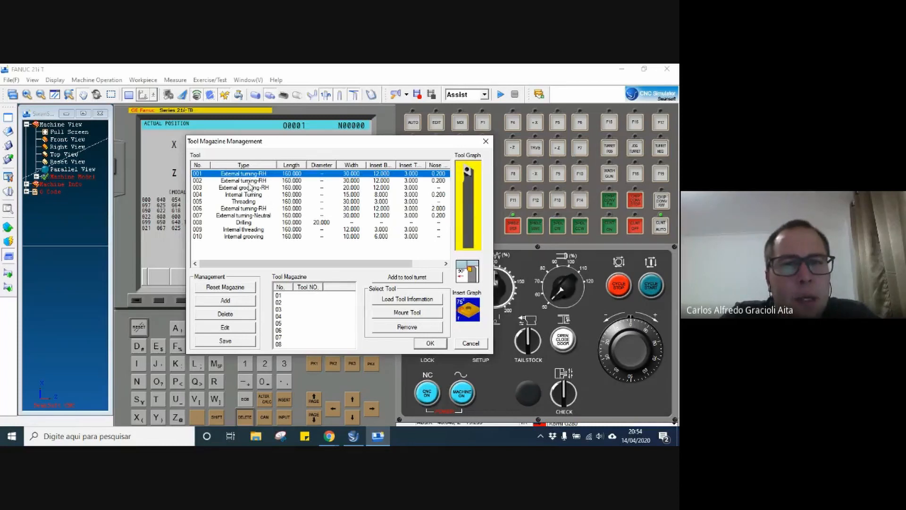
pyautogui.click(248, 182)
pyautogui.click(248, 222)
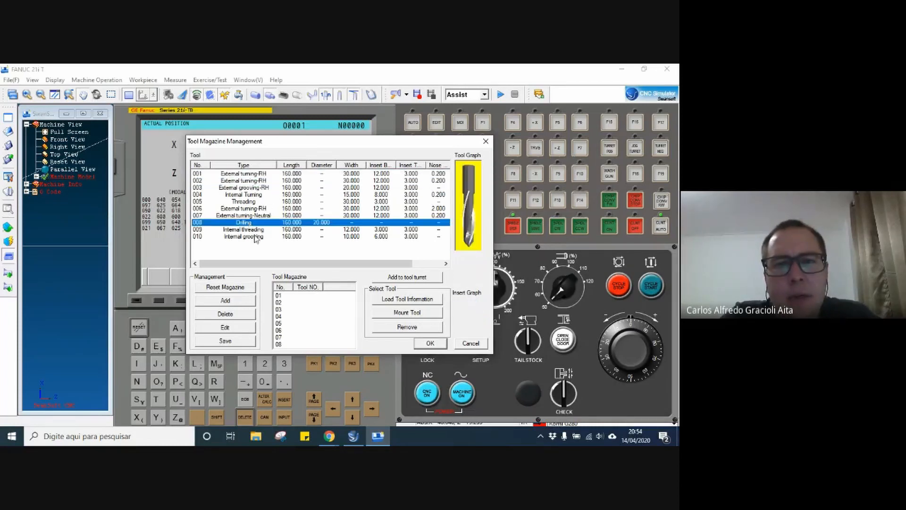
pyautogui.click(247, 201)
pyautogui.click(247, 181)
pyautogui.click(245, 215)
pyautogui.click(244, 222)
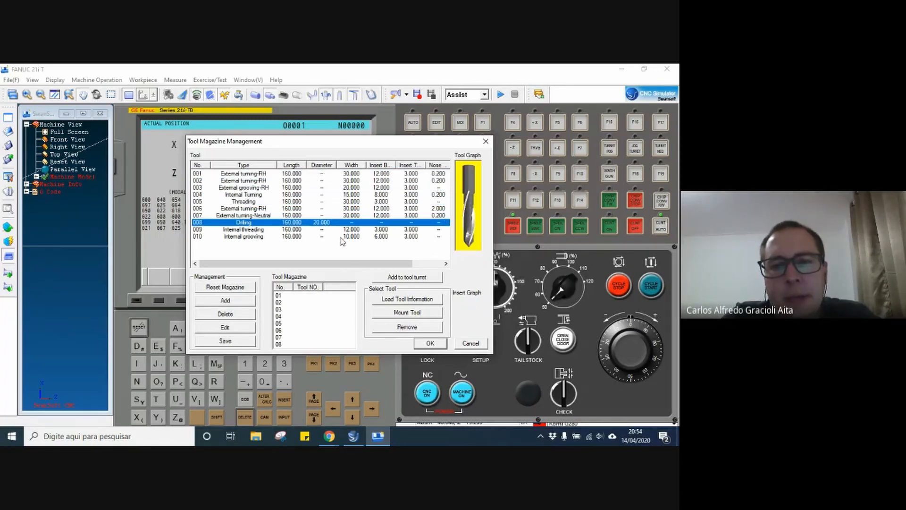
pyautogui.click(255, 202)
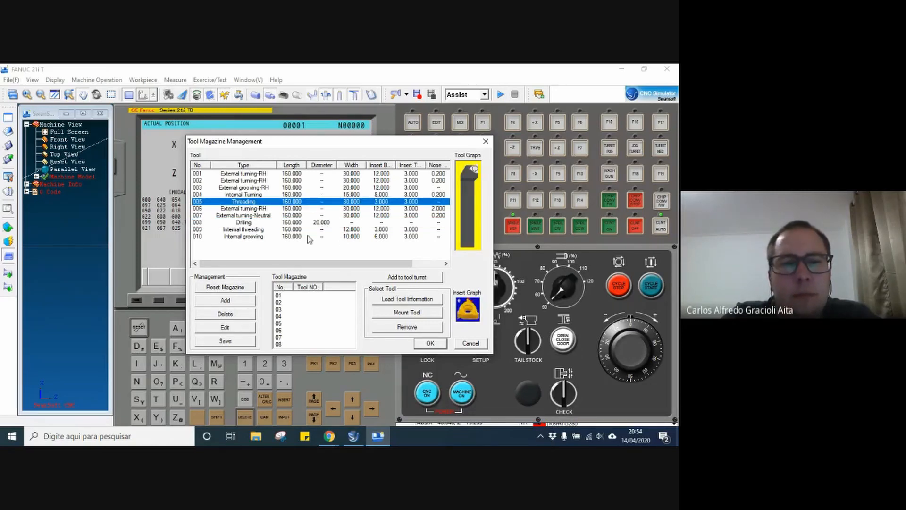
# Assign the external turning-RH tool 001 to station 01 of the tool magazine.
pyautogui.click(242, 175)
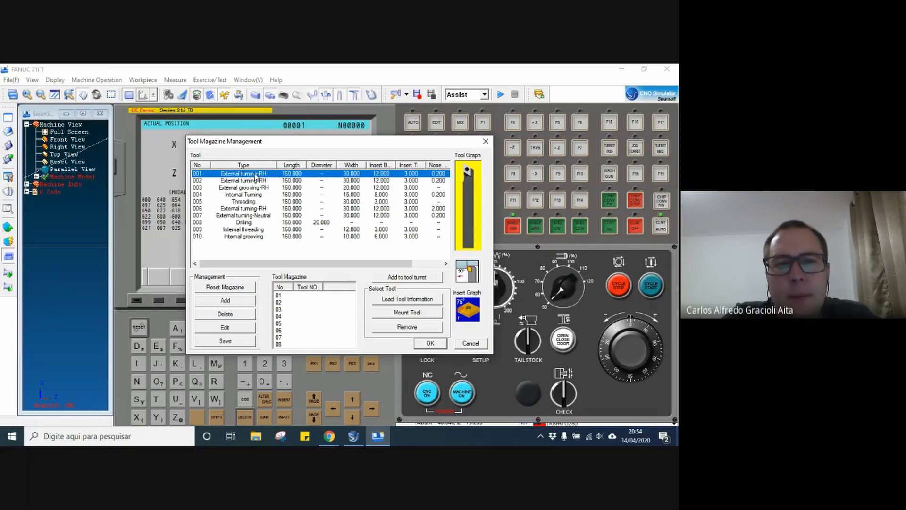
pyautogui.moveTo(255, 176); pyautogui.dragTo(307, 299)
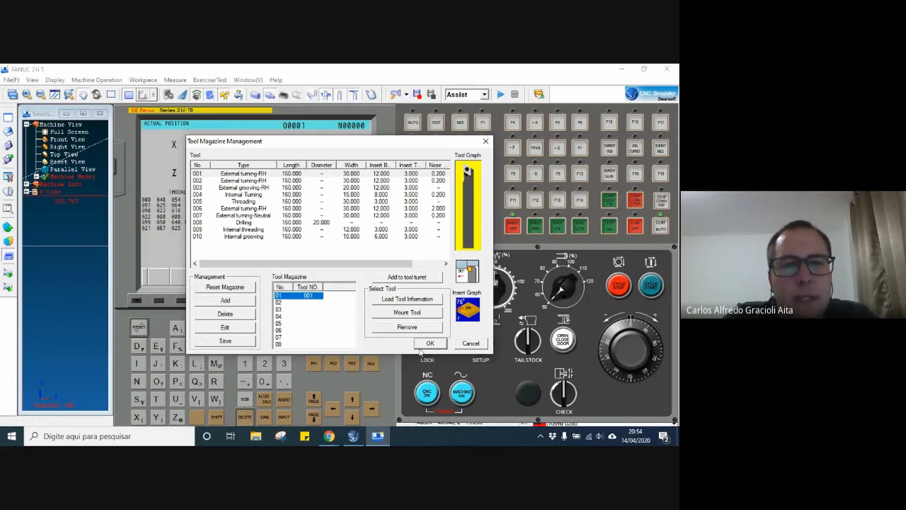
# Examine the holder types and matching inserts available for tool 001 in the tool editor without keeping any change.
pyautogui.doubleClick(249, 175)
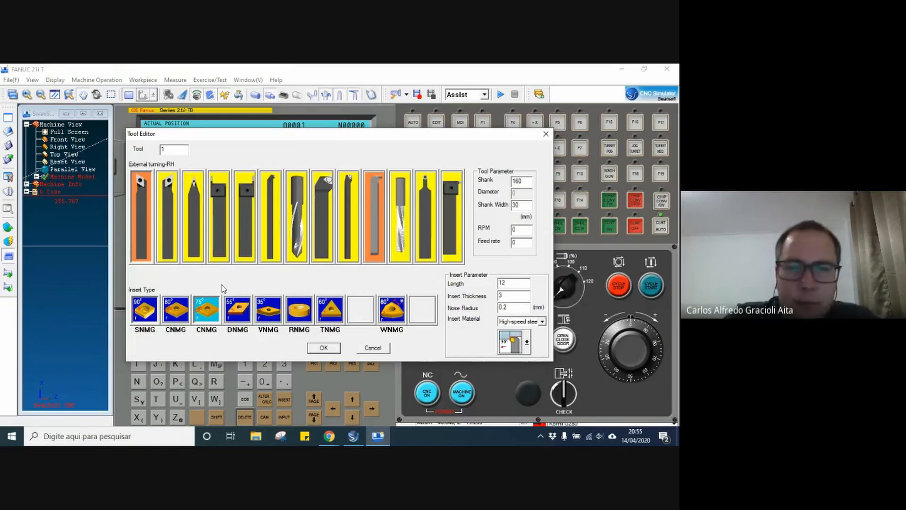
pyautogui.click(162, 220)
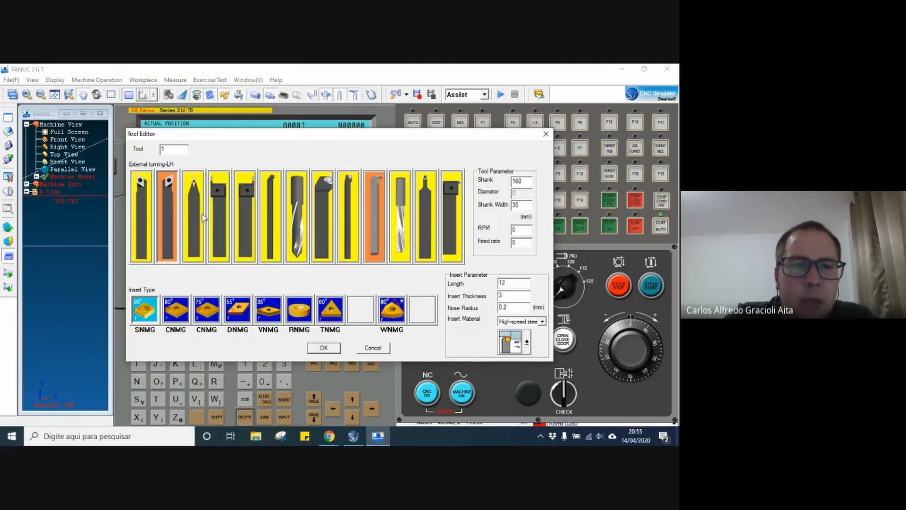
pyautogui.click(245, 219)
pyautogui.click(295, 221)
pyautogui.click(192, 208)
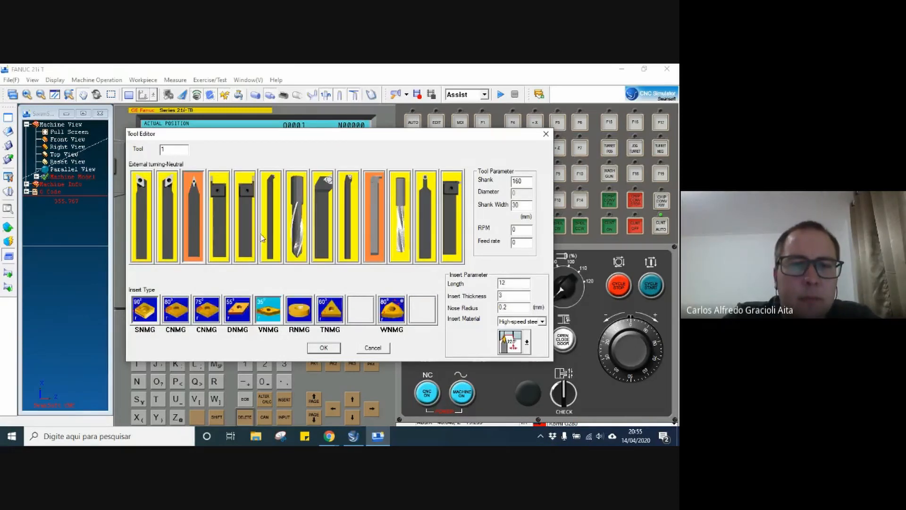
pyautogui.click(218, 210)
pyautogui.click(158, 201)
pyautogui.click(142, 207)
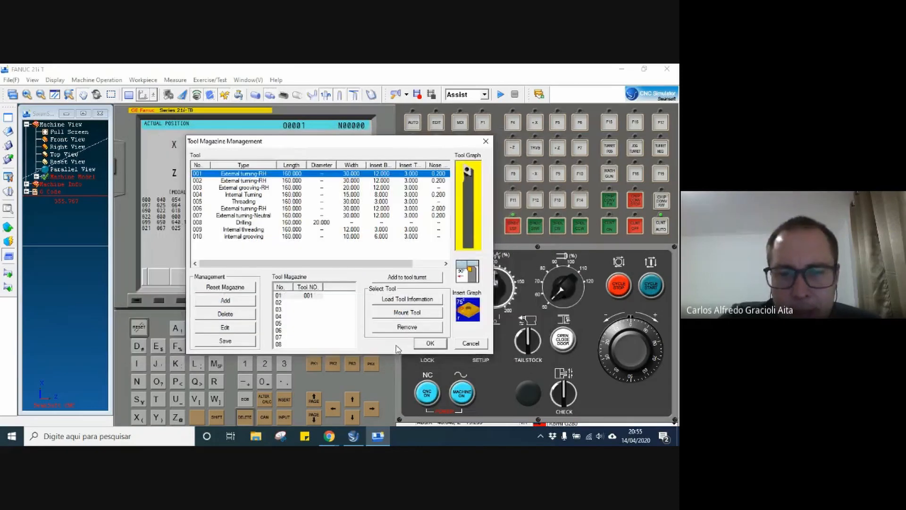
# Accept the tool magazine setup and collapse the G Code list in the machine tree.
pyautogui.click(429, 343)
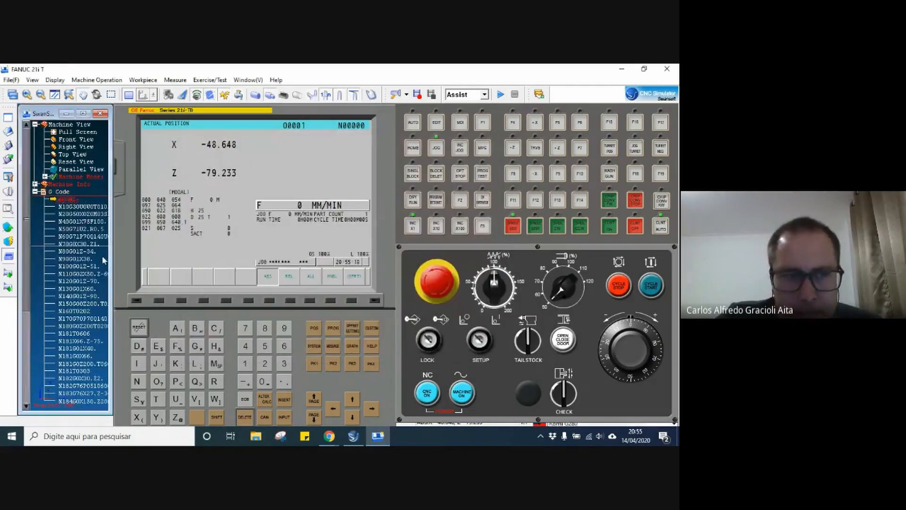
pyautogui.click(35, 192)
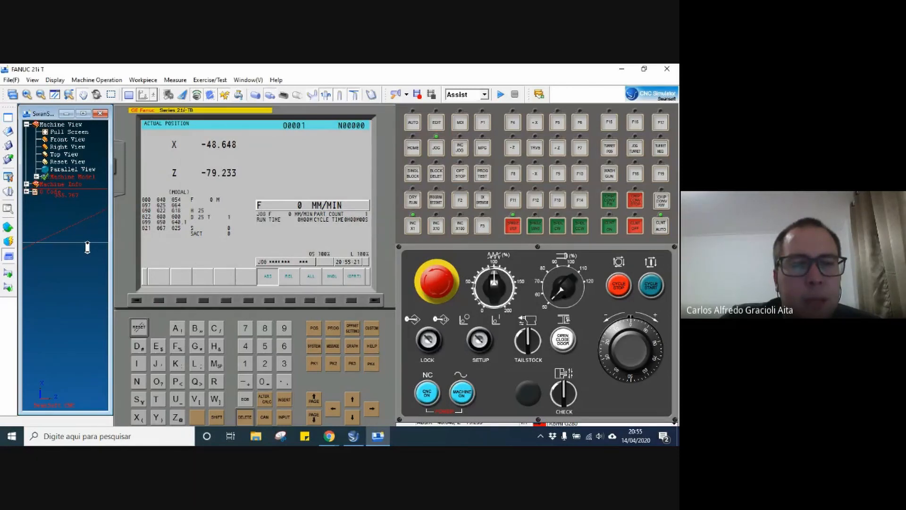
# Examine the chuck, workpiece and mounted tool in the 3D machine view.
pyautogui.moveTo(87, 248); pyautogui.dragTo(69, 233)
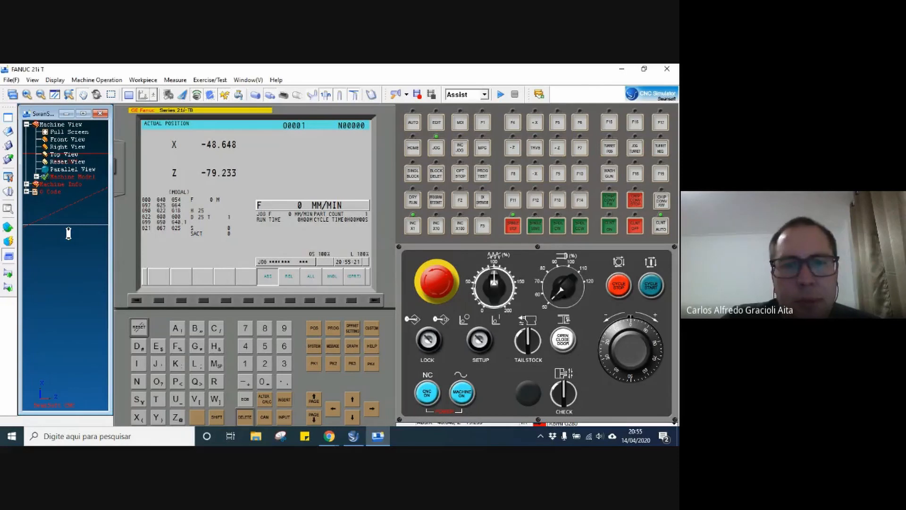
pyautogui.moveTo(48, 190); pyautogui.dragTo(30, 183)
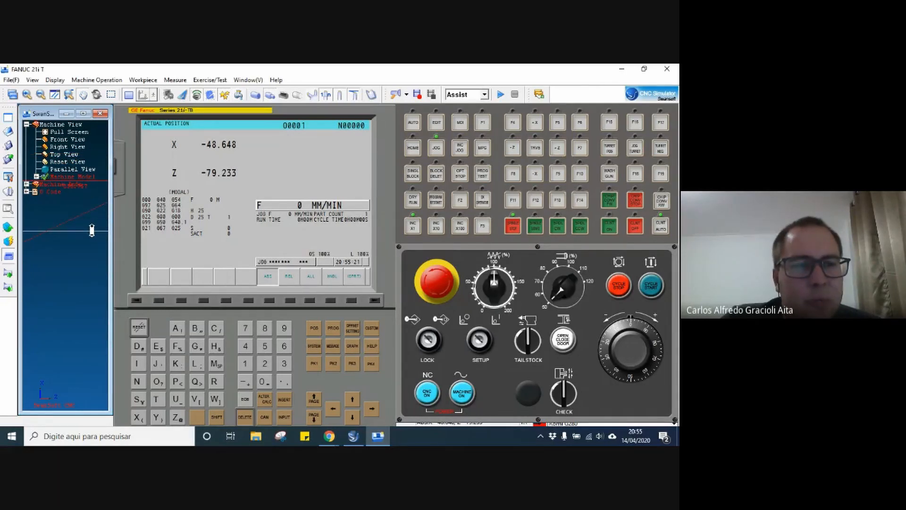
pyautogui.scroll(-3, 95, 230)
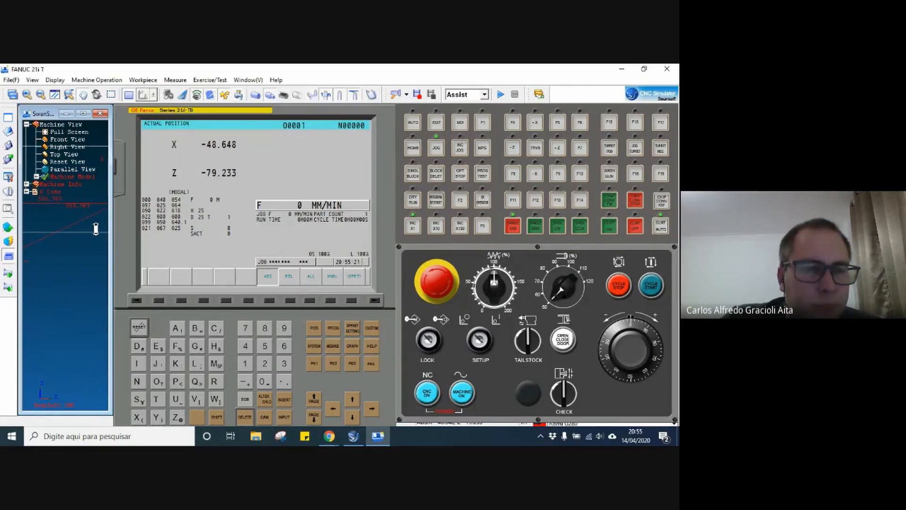
pyautogui.scroll(-3, 96, 229)
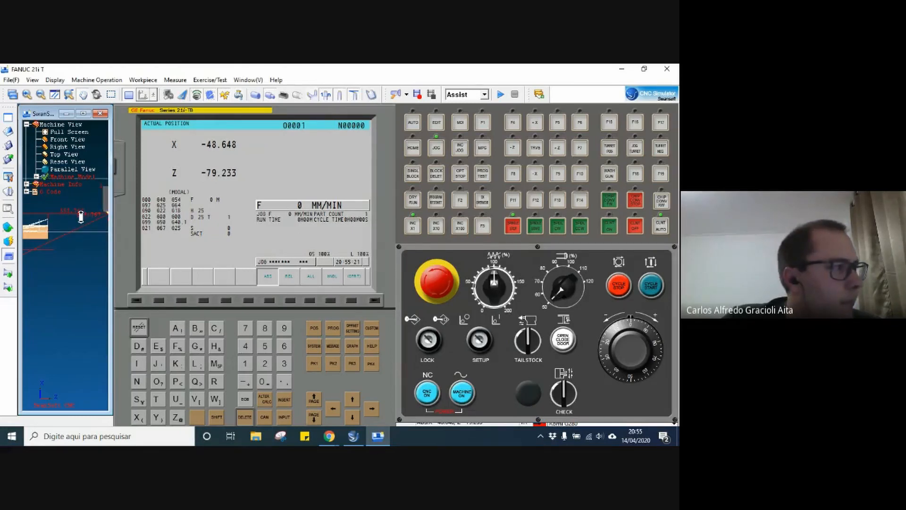
pyautogui.scroll(-3, 81, 217)
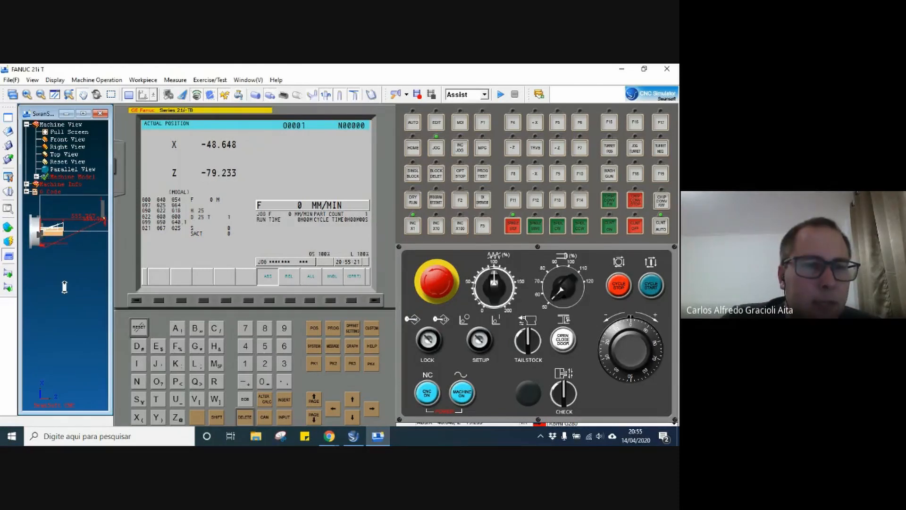
pyautogui.scroll(-1, 74, 294)
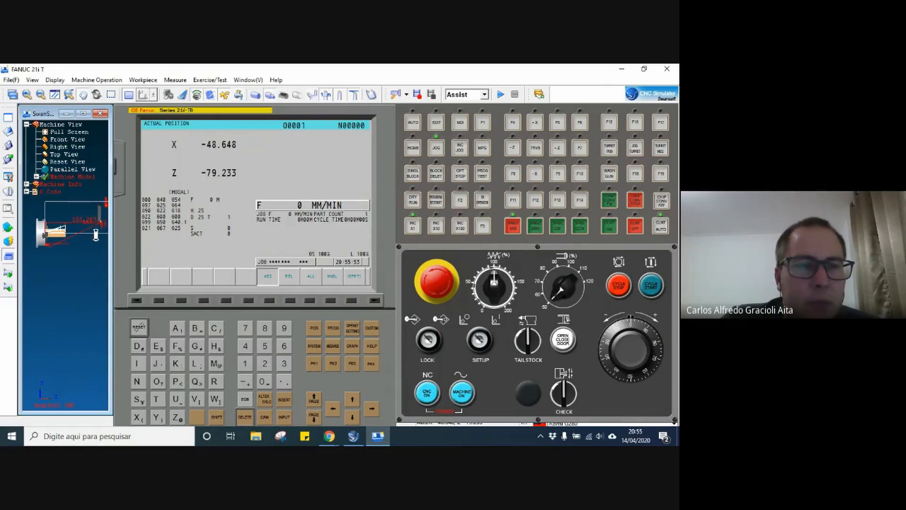
pyautogui.scroll(1, 104, 202)
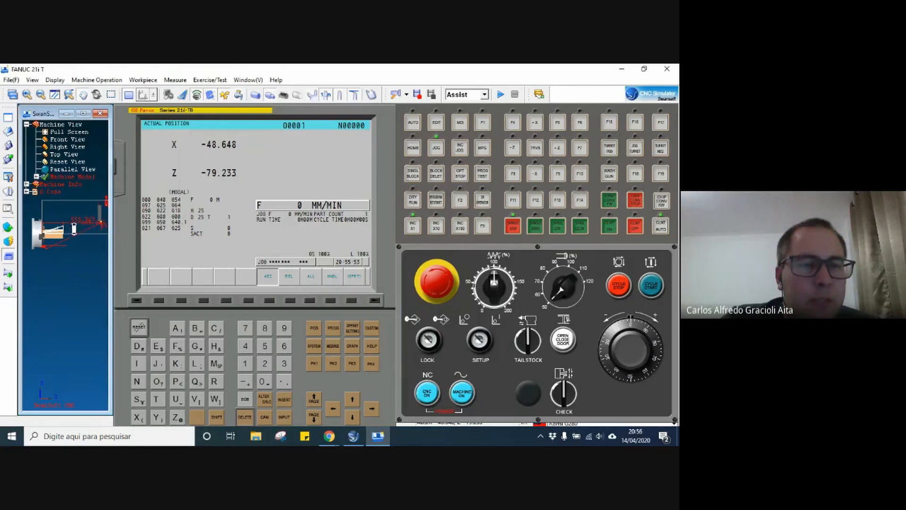
pyautogui.scroll(2, 17, 195)
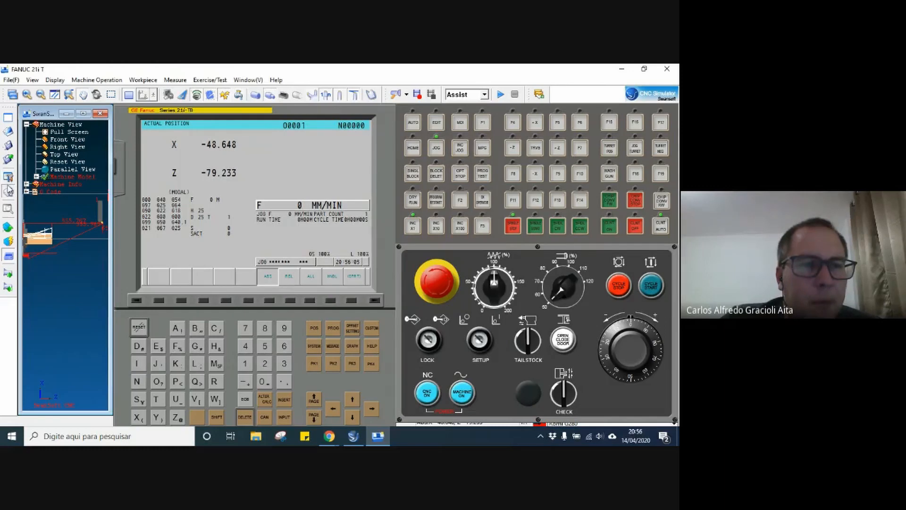
# Change tool 001 in the tool magazine management to an External turning-LH holder with a 90° SNMG insert.
pyautogui.click(8, 190)
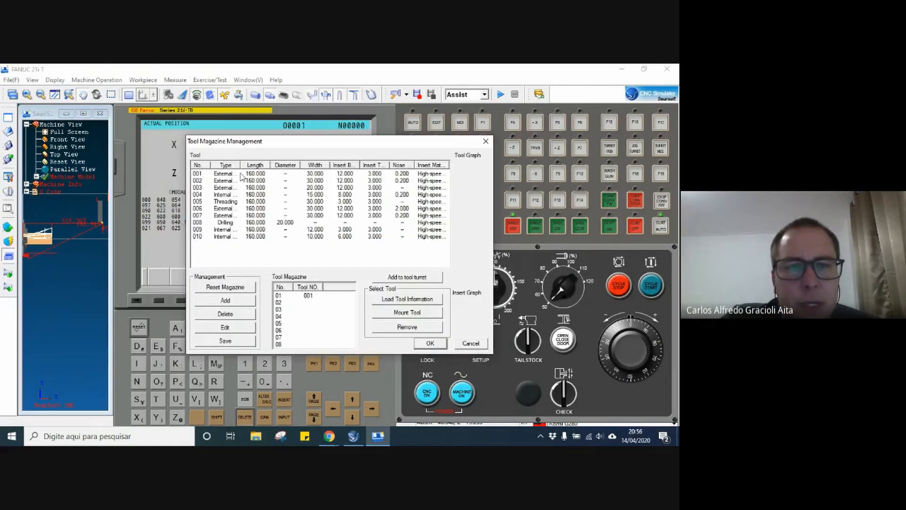
pyautogui.click(241, 176)
pyautogui.doubleClick(241, 176)
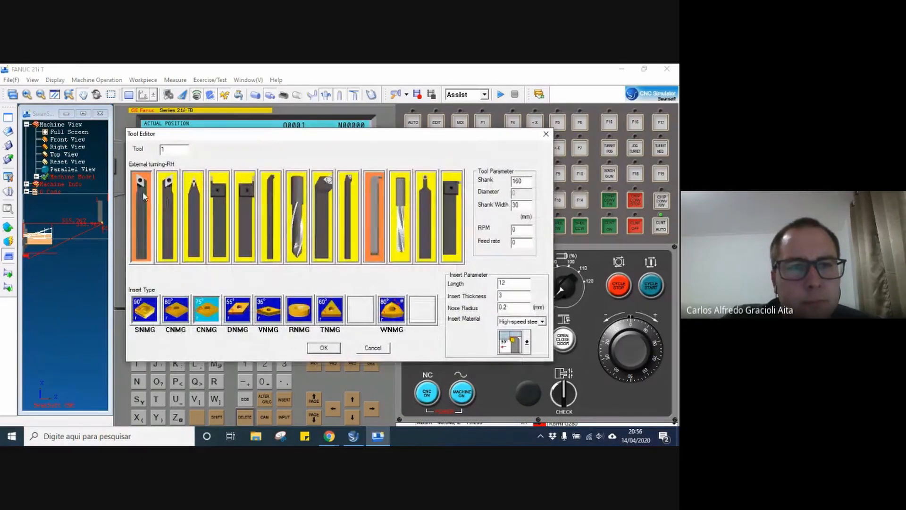
pyautogui.click(172, 227)
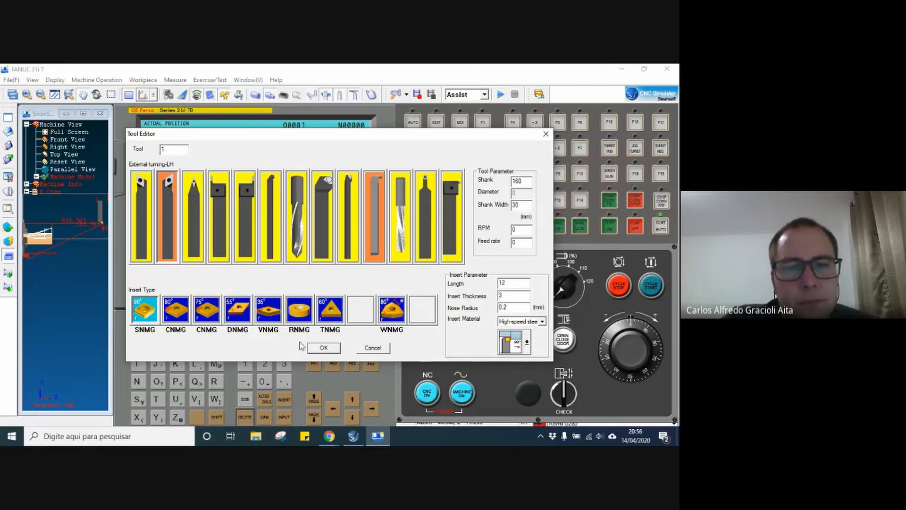
pyautogui.click(333, 351)
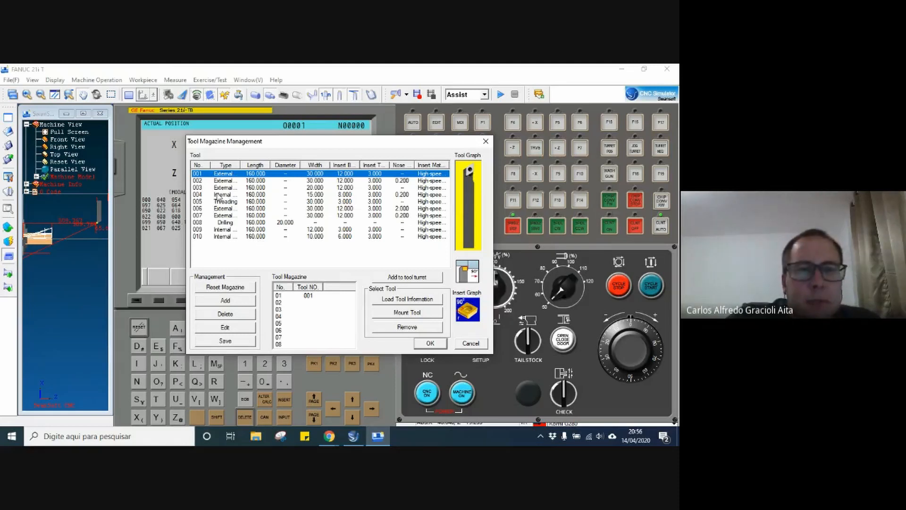
# Assign drilling tool 008 to station 02 of the tool magazine and accept the setup.
pyautogui.click(224, 223)
pyautogui.click(309, 296)
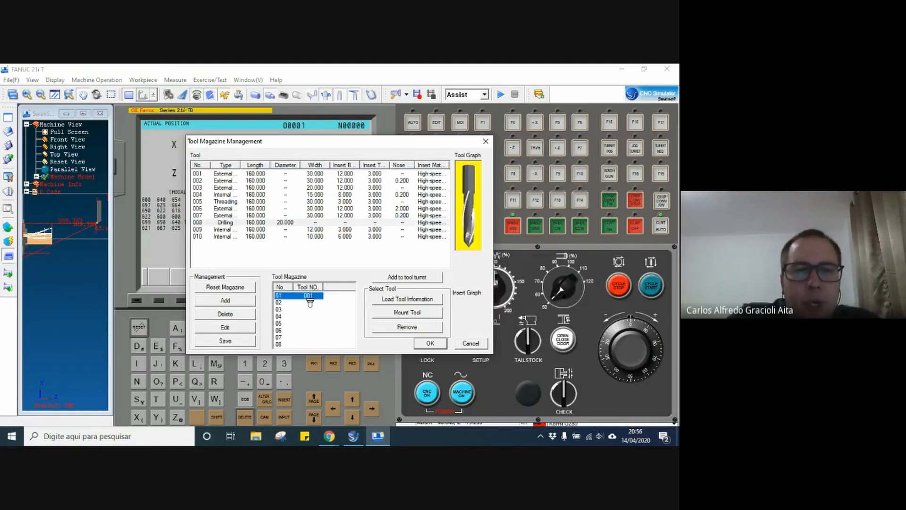
pyautogui.click(309, 302)
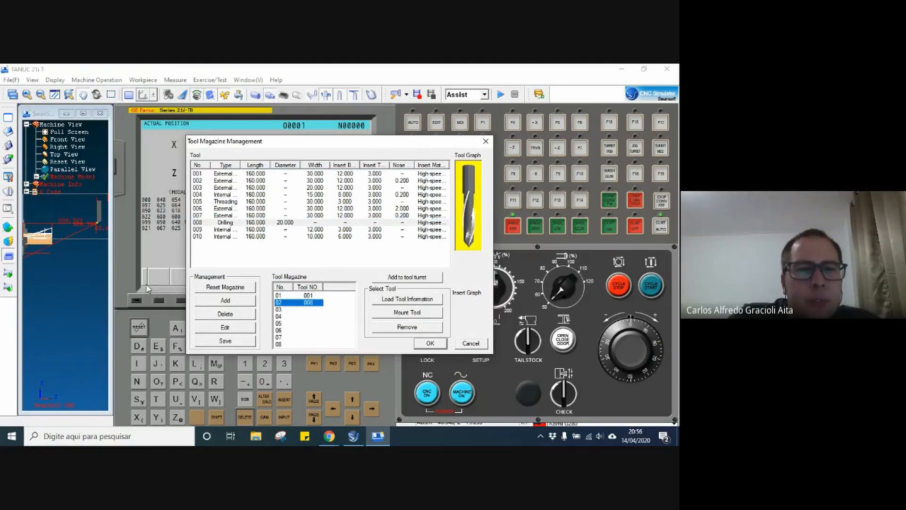
pyautogui.click(430, 344)
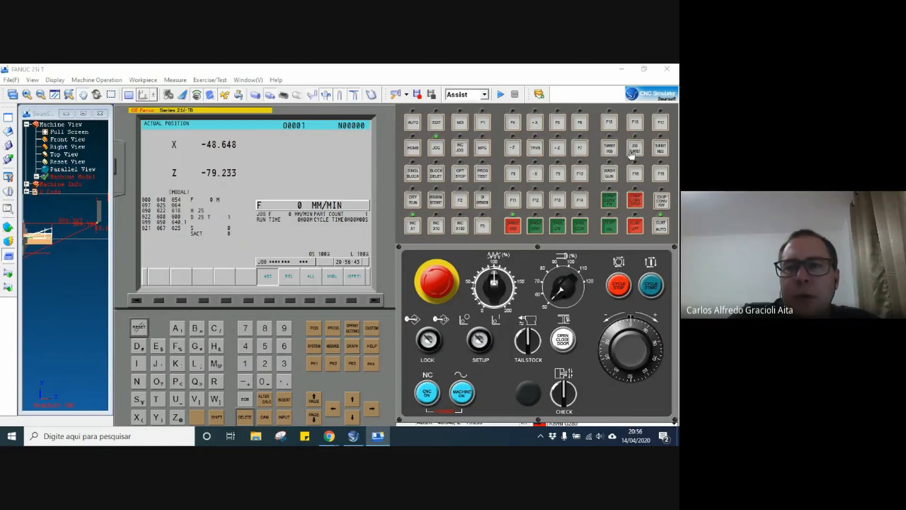
# Index the tool turret forward to station 2 and back to station 1.
pyautogui.click(610, 148)
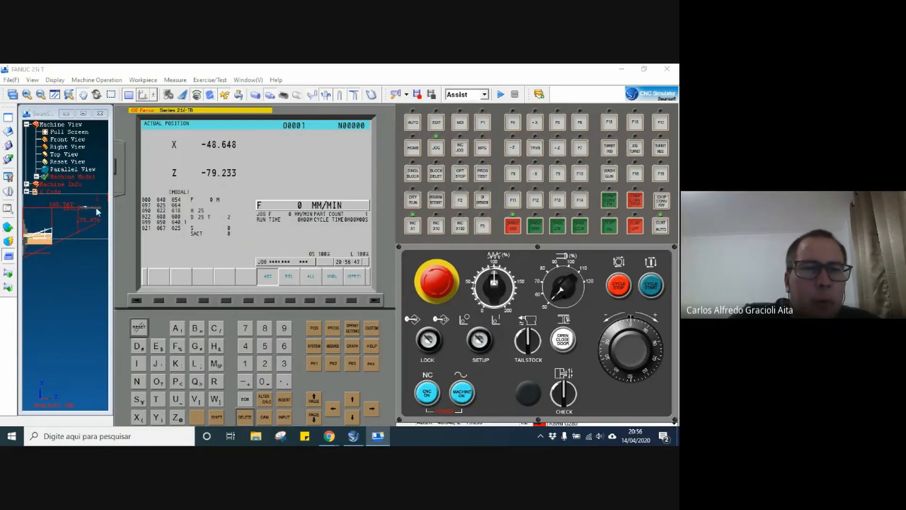
pyautogui.click(661, 149)
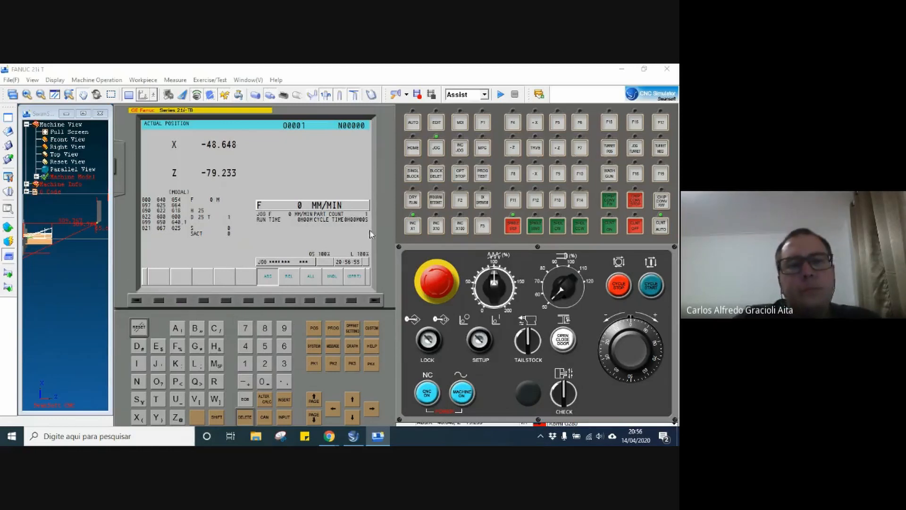
# Set the tool turret to the 12-Position Turret in the CNC operation options and accept the change.
pyautogui.click(10, 181)
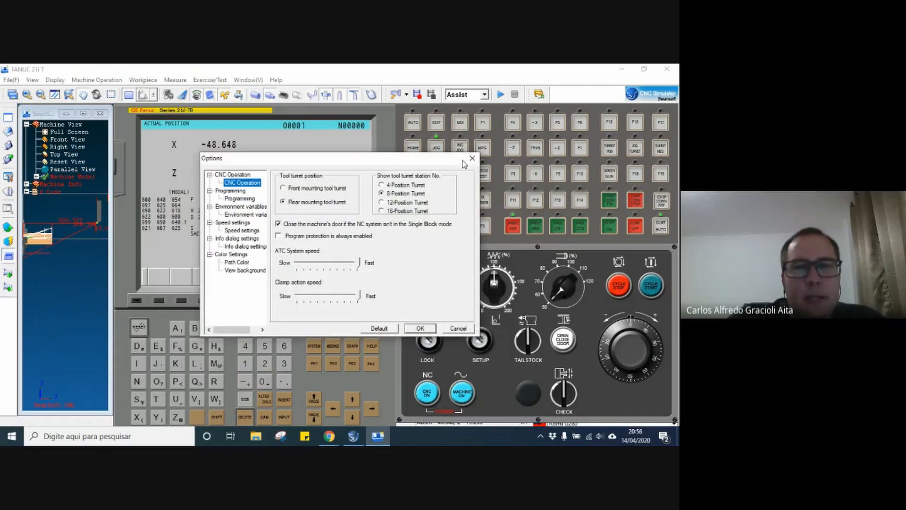
pyautogui.click(463, 160)
pyautogui.click(9, 178)
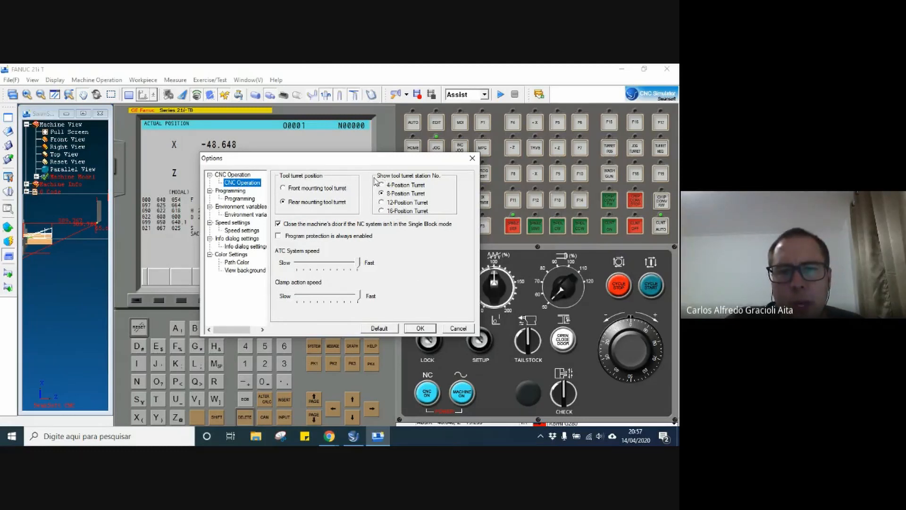
pyautogui.click(381, 203)
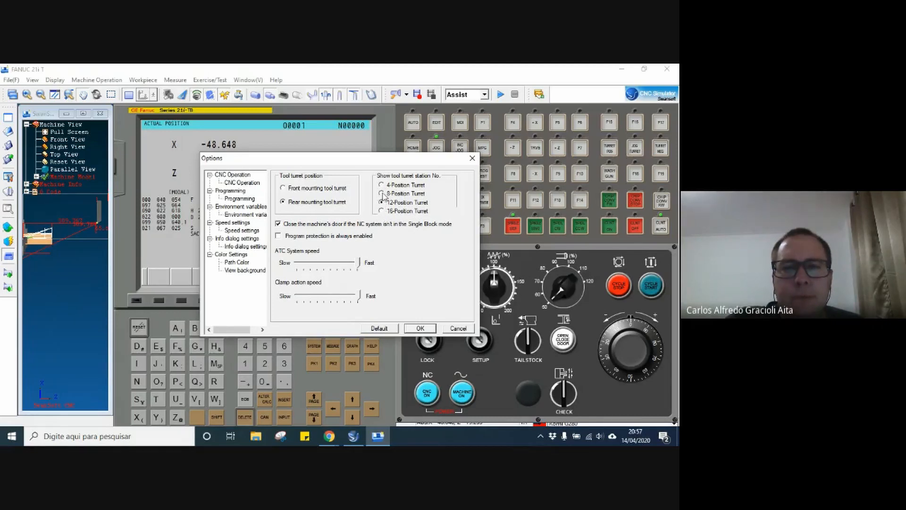
pyautogui.click(382, 193)
pyautogui.click(382, 186)
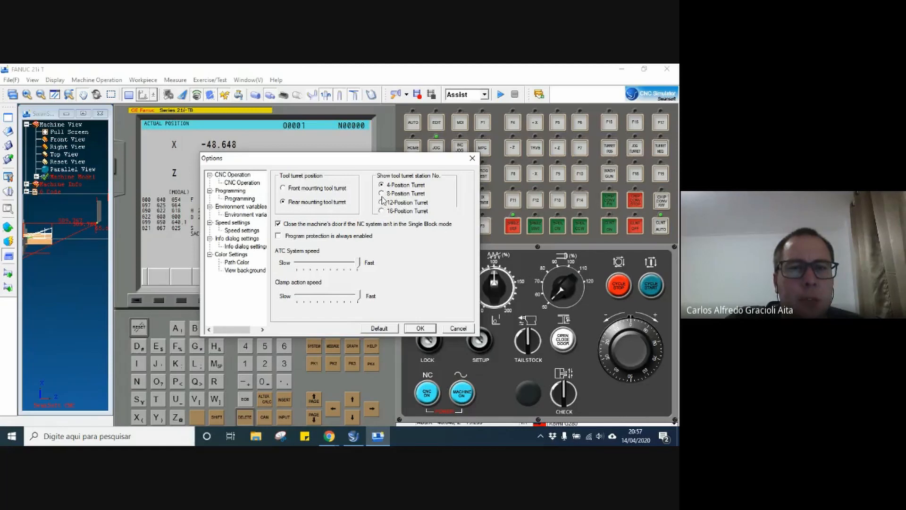
pyautogui.click(382, 194)
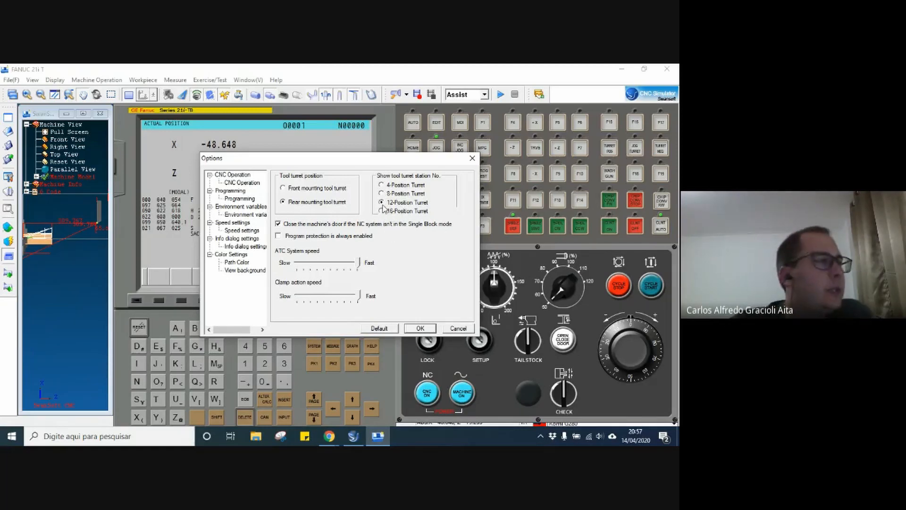
pyautogui.click(421, 327)
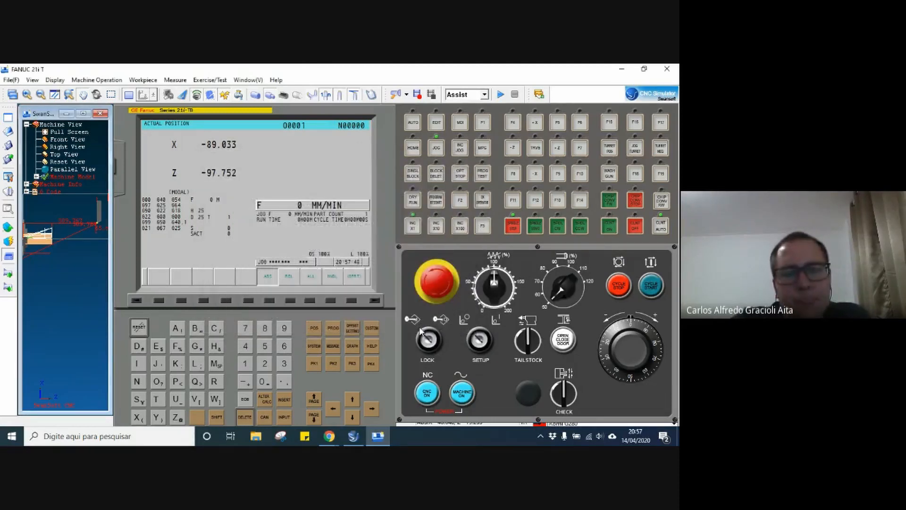
# Put the control in EDIT mode and show the directory of stored NC programs.
pyautogui.click(36, 192)
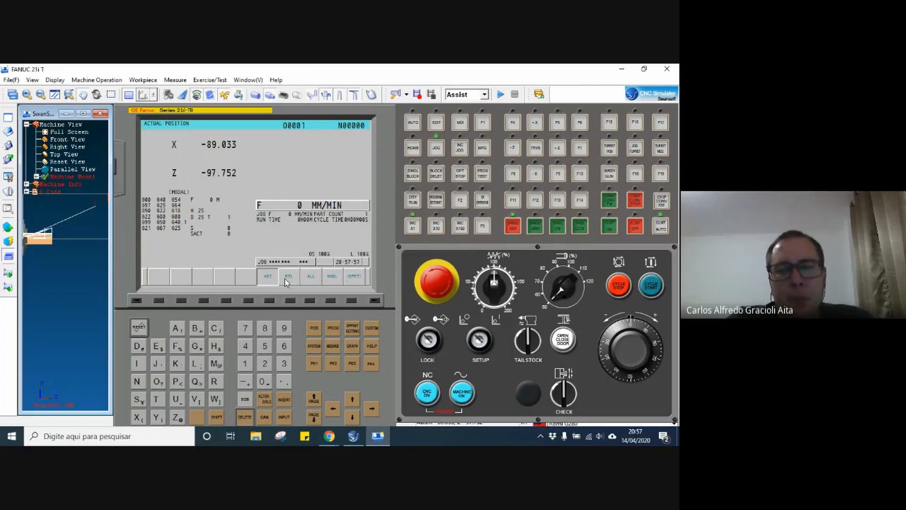
pyautogui.click(435, 124)
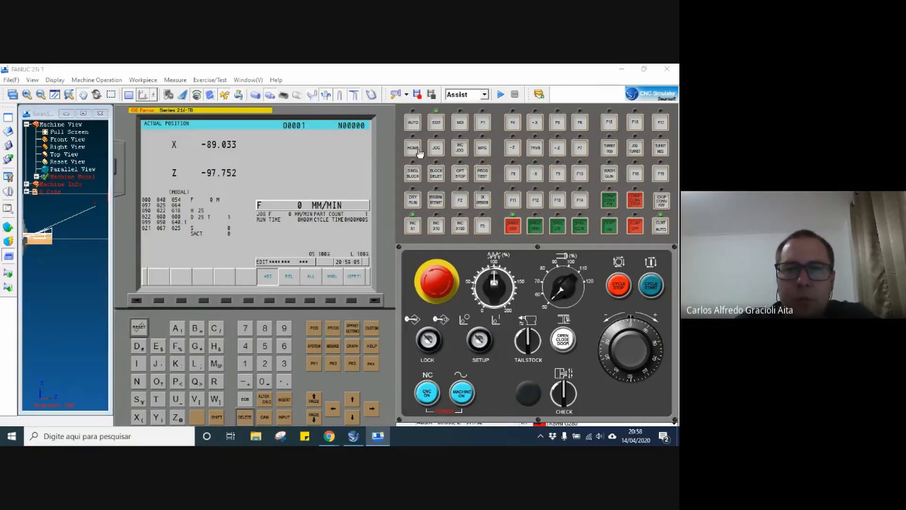
pyautogui.click(332, 332)
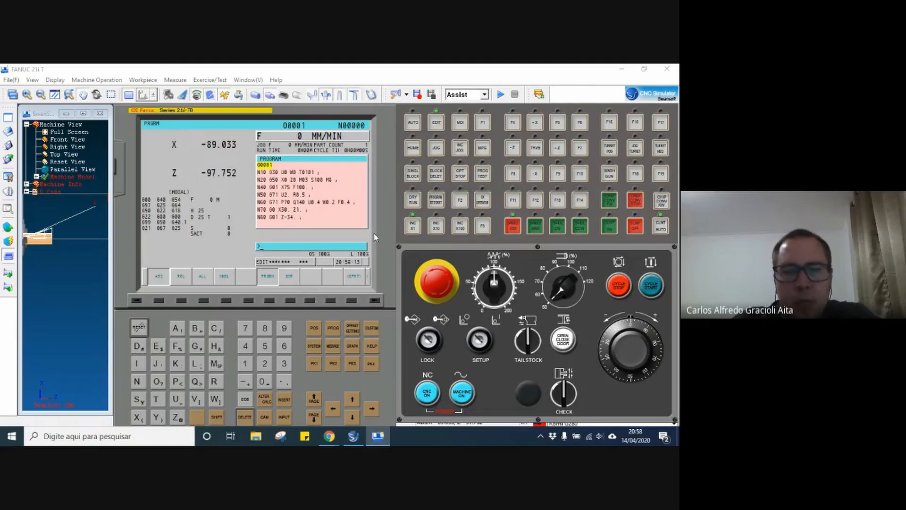
pyautogui.click(329, 331)
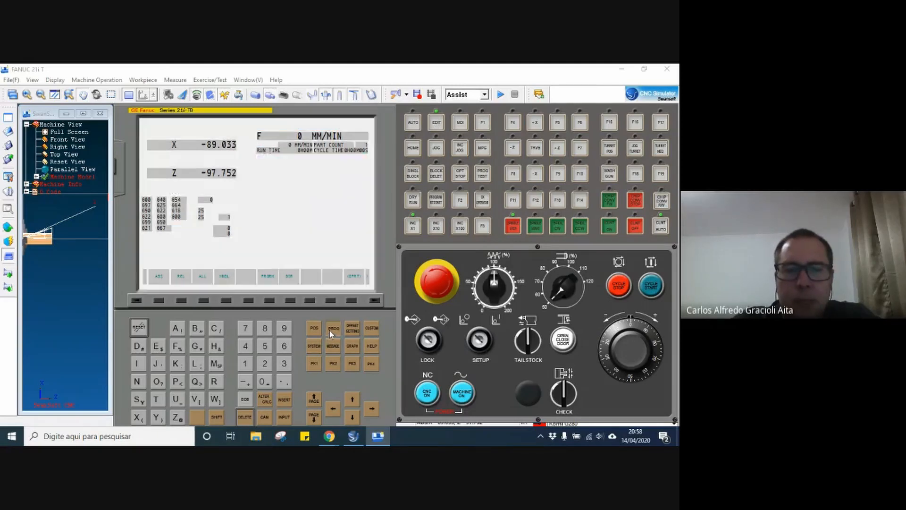
pyautogui.click(290, 301)
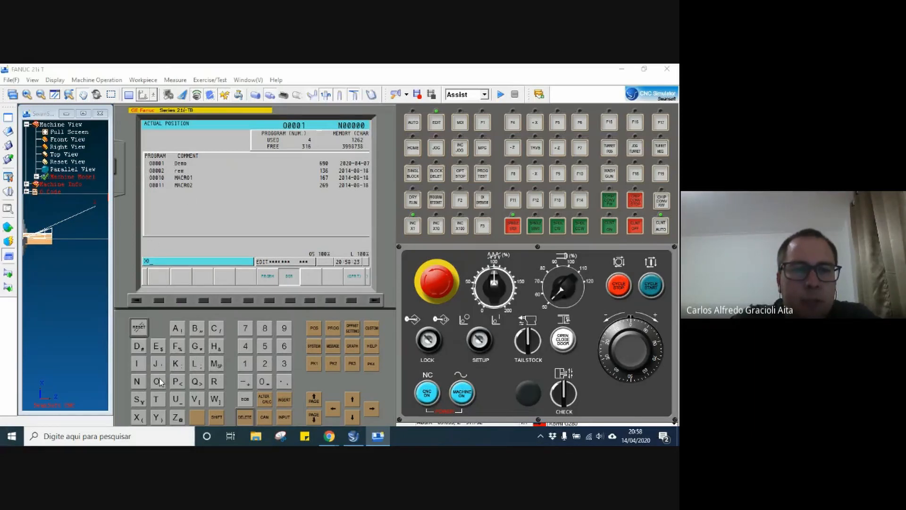
# Create the new NC program O0003 from the program directory.
pyautogui.click(263, 381)
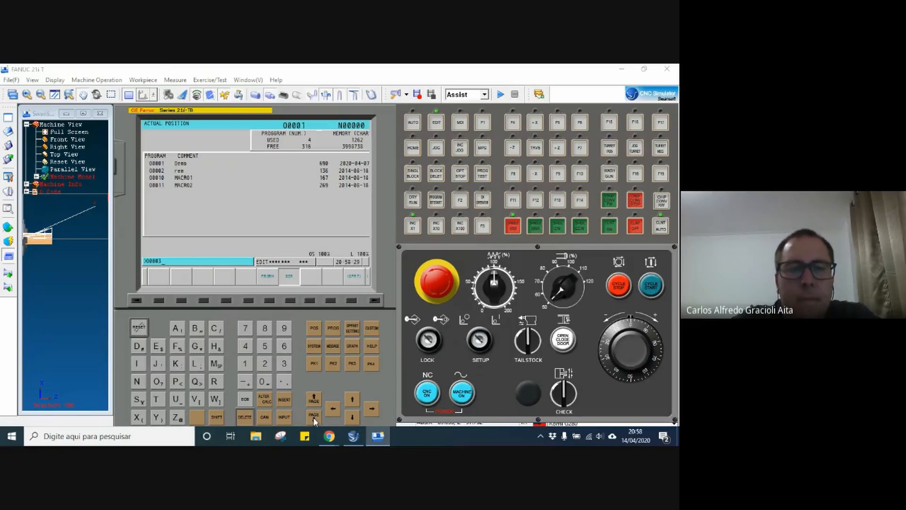
pyautogui.click(355, 415)
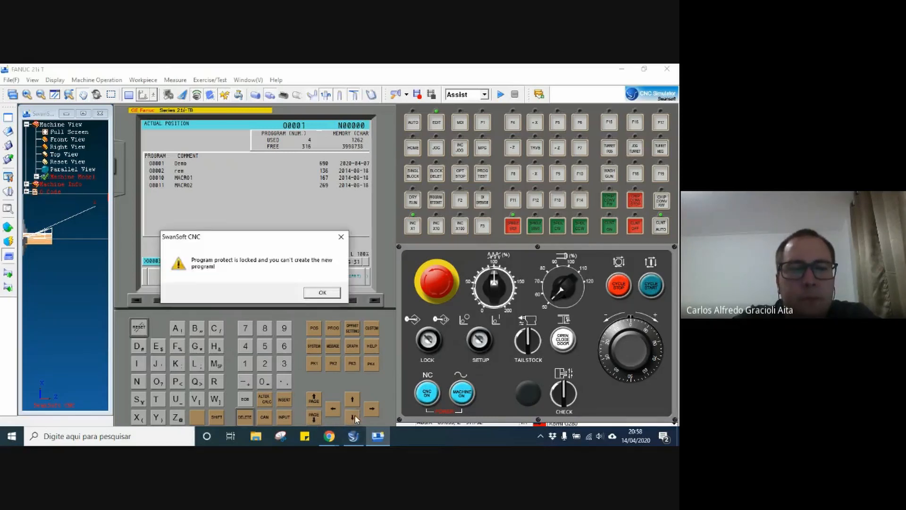
pyautogui.click(322, 293)
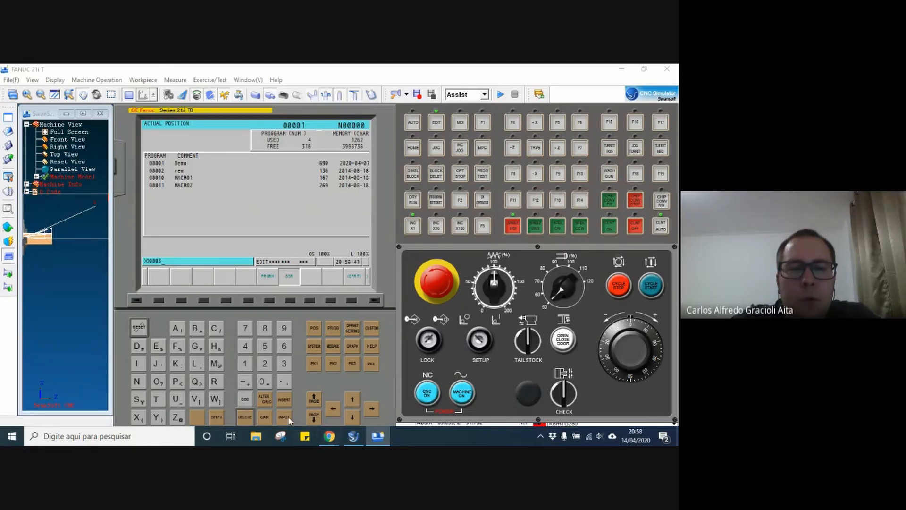
pyautogui.click(284, 399)
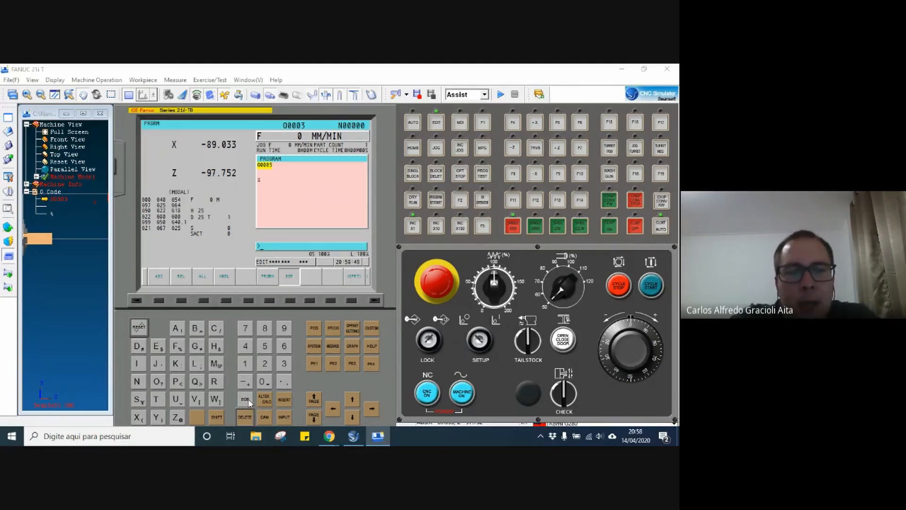
# Insert the block N010 G90 G95 G40 G21 in program O0003, ended with an end-of-block.
pyautogui.click(245, 400)
pyautogui.click(286, 399)
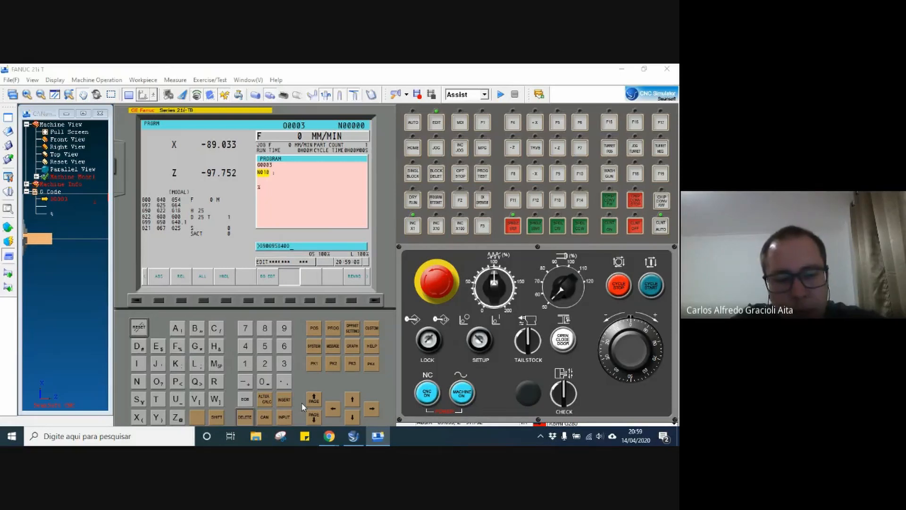
pyautogui.write('21;')
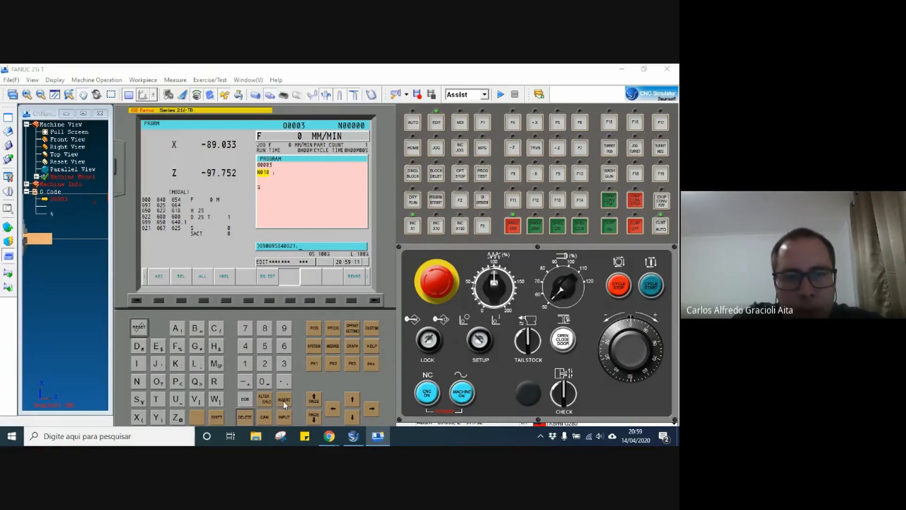
pyautogui.click(285, 401)
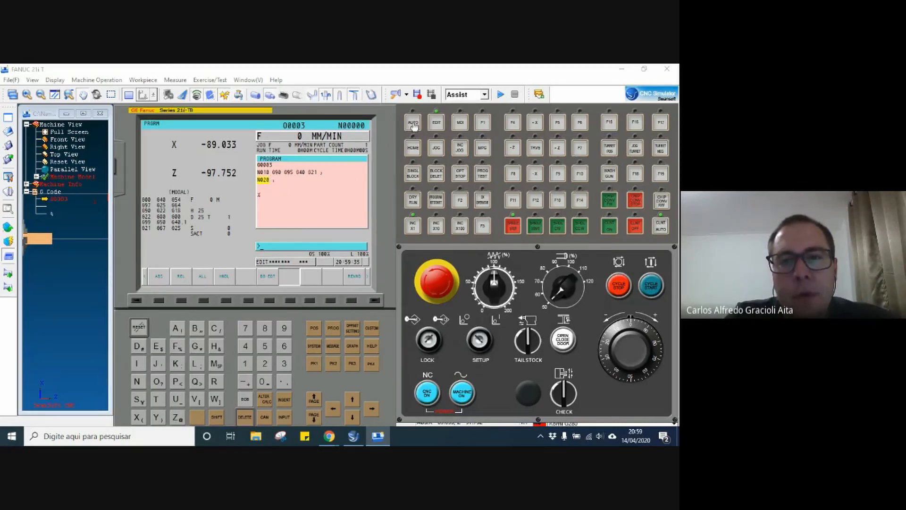
pyautogui.click(11, 80)
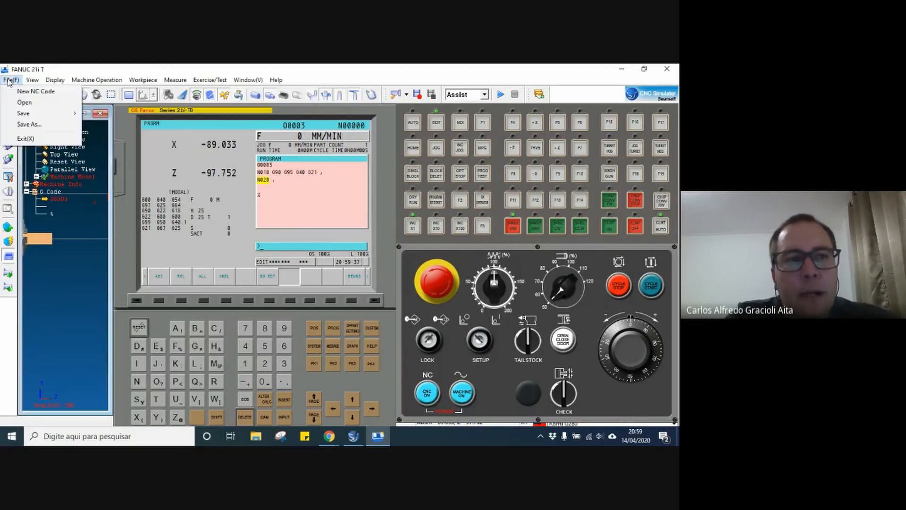
pyautogui.click(22, 104)
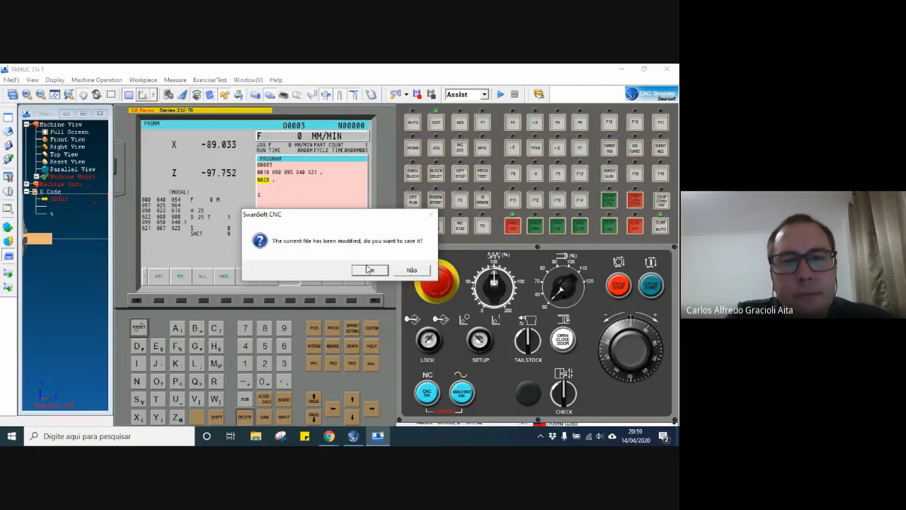
pyautogui.click(399, 272)
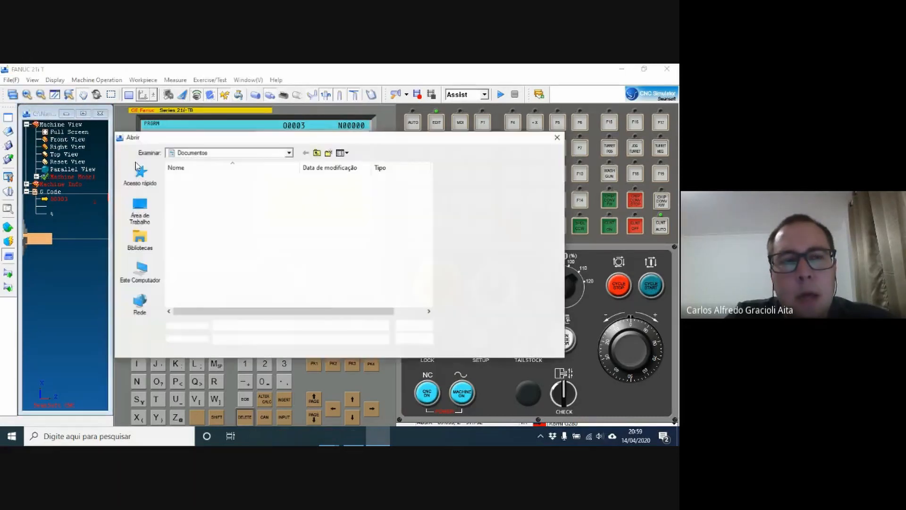
pyautogui.click(152, 218)
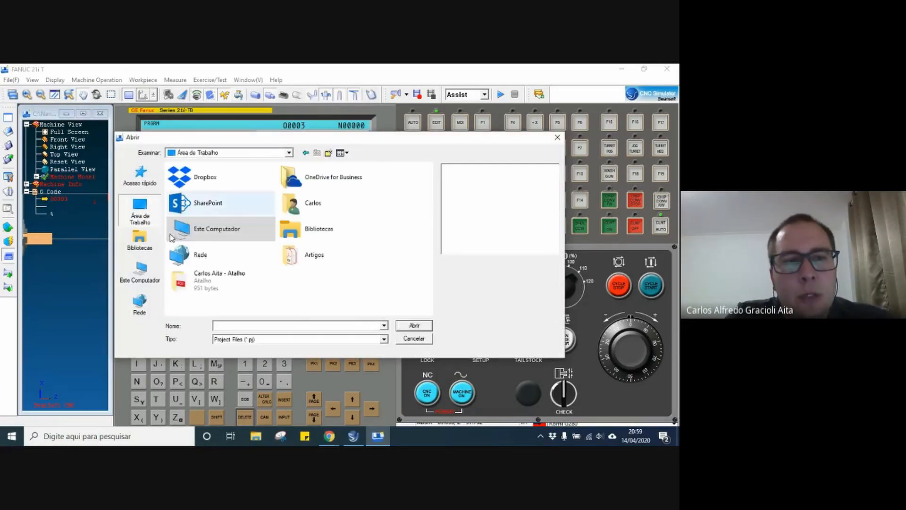
pyautogui.click(149, 272)
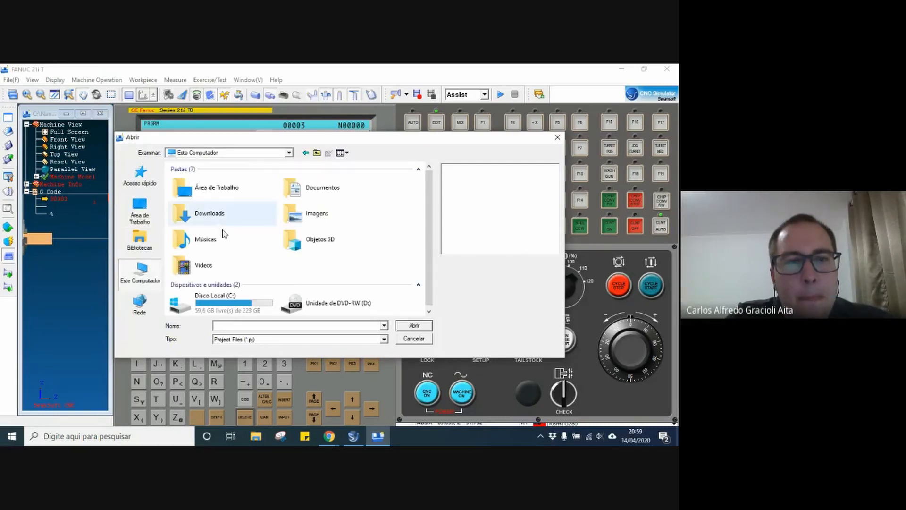
pyautogui.click(154, 224)
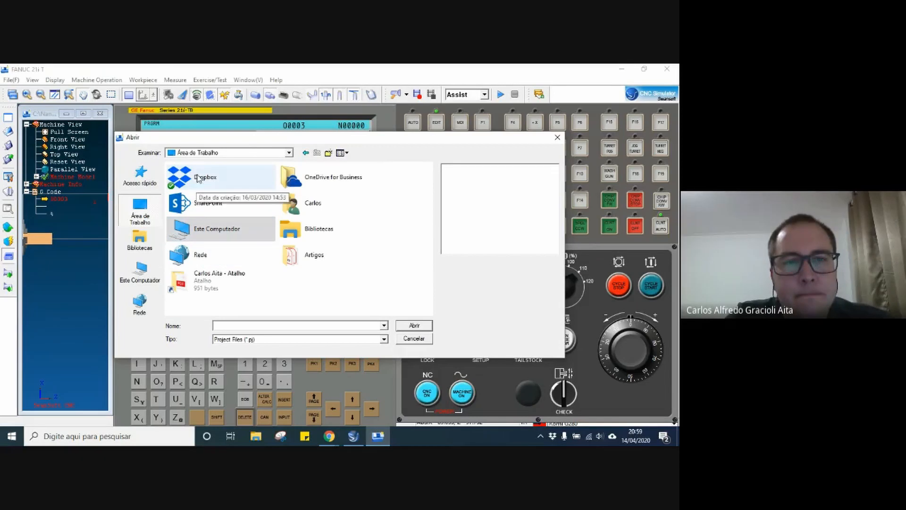
pyautogui.doubleClick(283, 187)
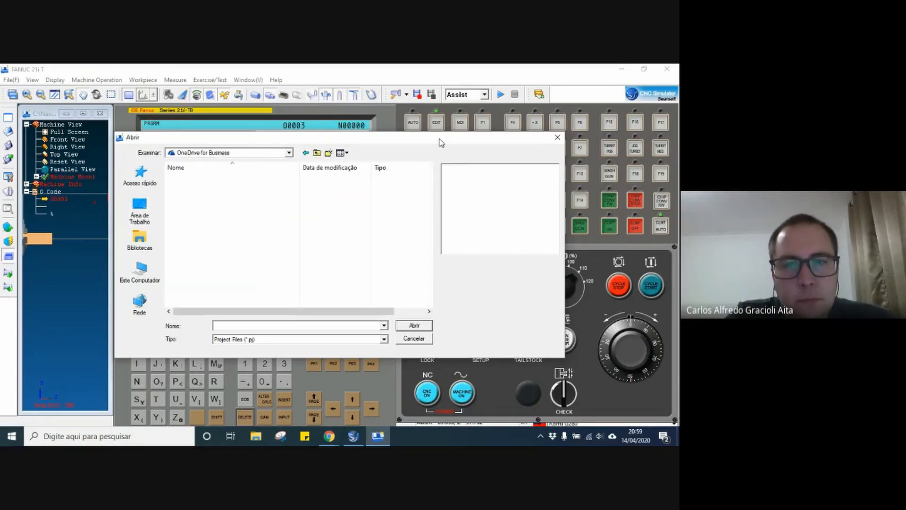
pyautogui.moveTo(440, 137); pyautogui.dragTo(427, 175)
pyautogui.click(371, 376)
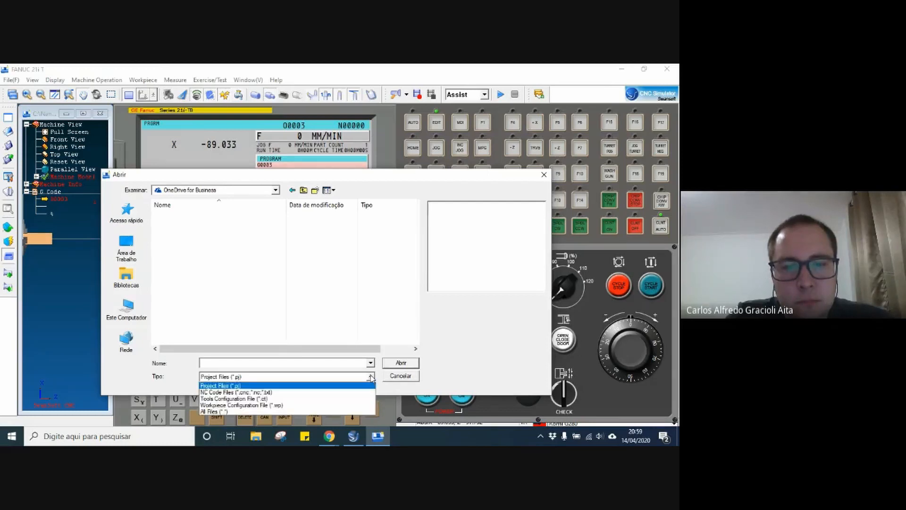
pyautogui.click(235, 392)
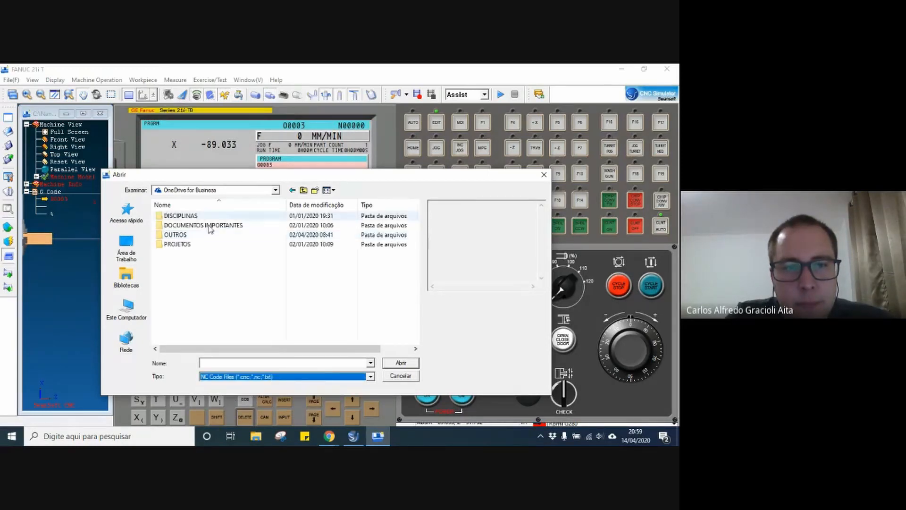
pyautogui.doubleClick(177, 211)
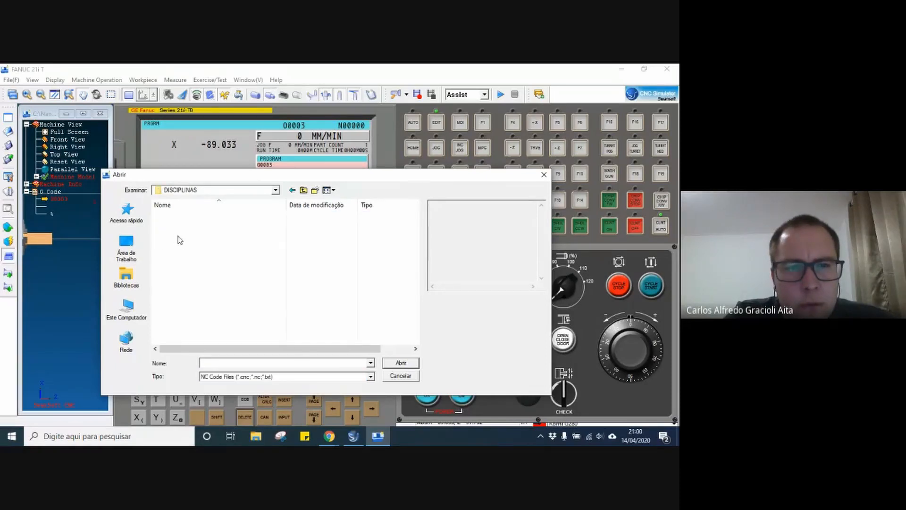
pyautogui.click(370, 377)
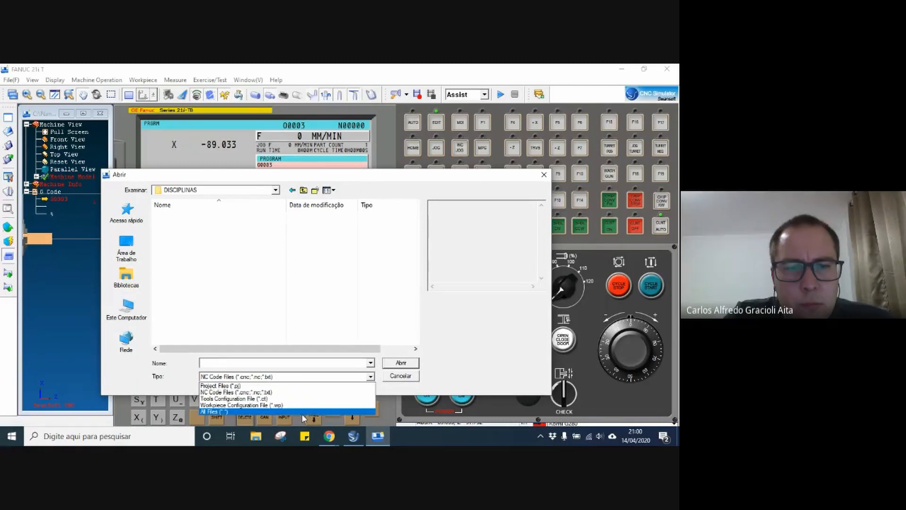
pyautogui.click(304, 413)
pyautogui.click(392, 377)
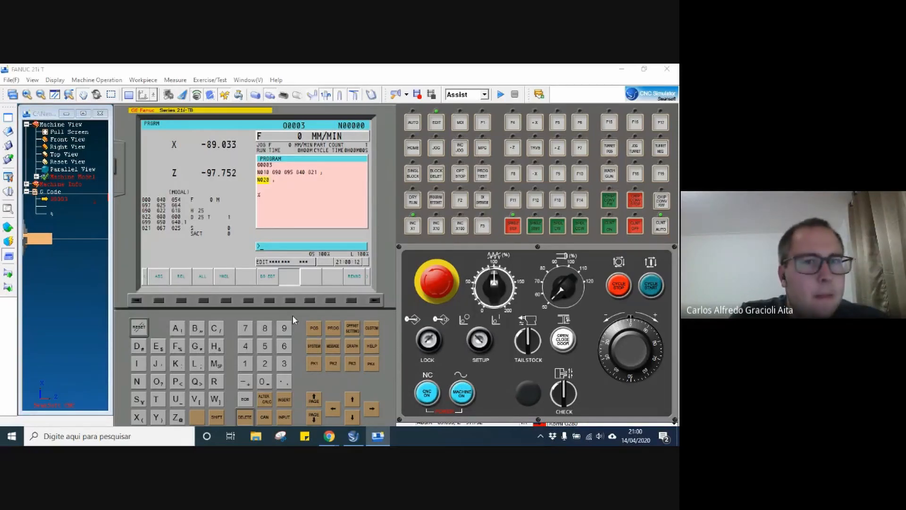
# In File Explorer, copy the first Exercício 10 - ROMI file from the Exercícios SSCNC folder to the desktop.
pyautogui.press('super+e')
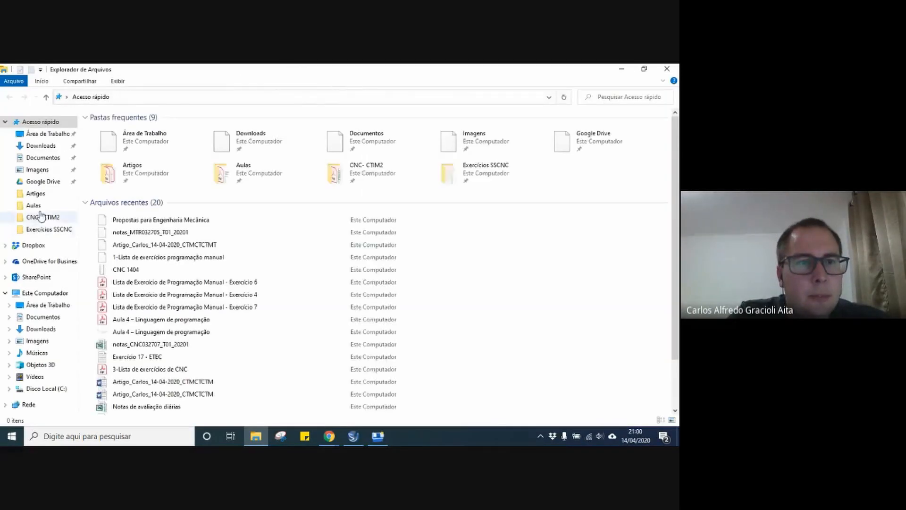
pyautogui.click(47, 229)
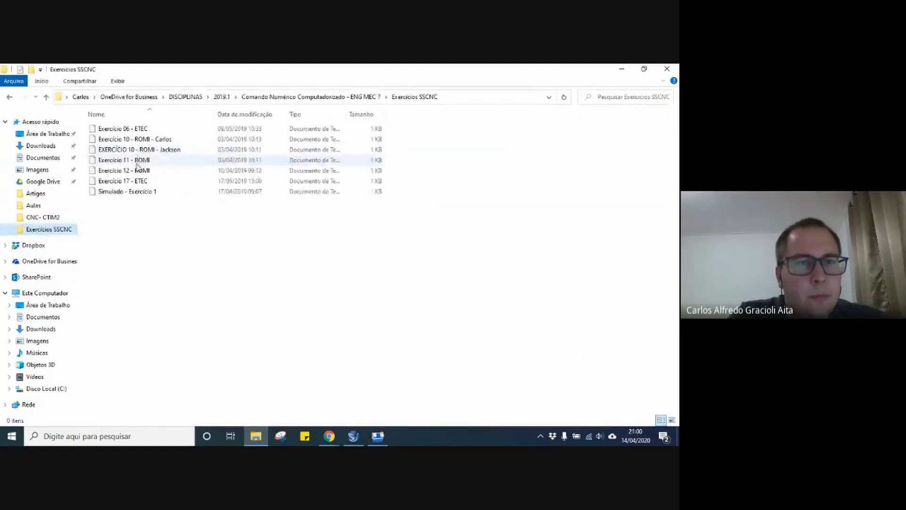
pyautogui.click(141, 181)
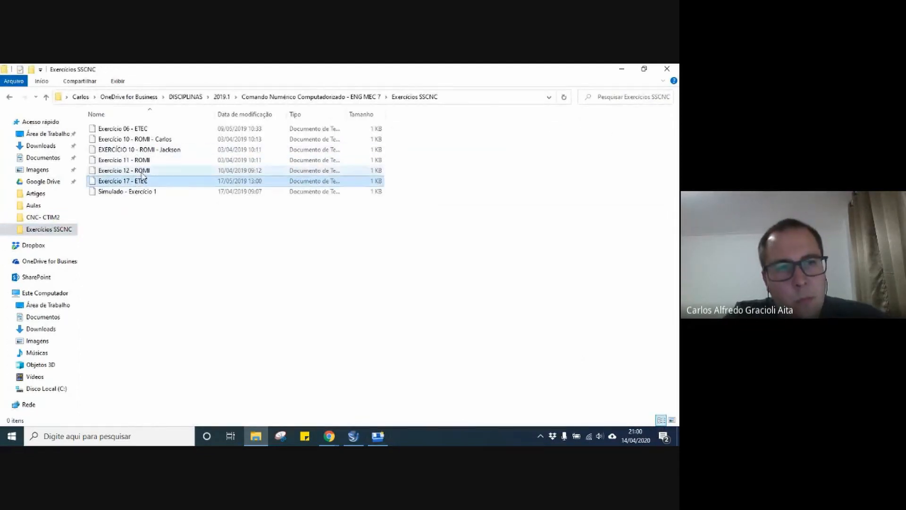
pyautogui.click(137, 138)
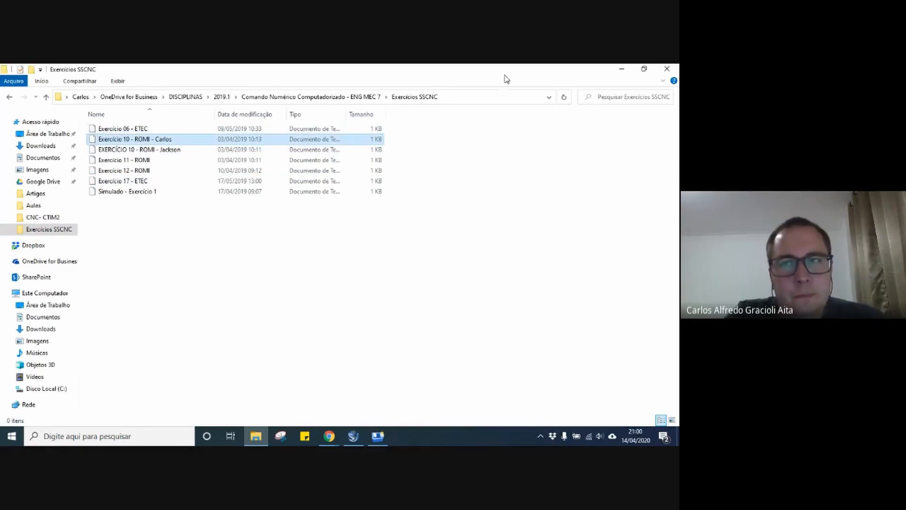
pyautogui.click(620, 69)
pyautogui.click(620, 69)
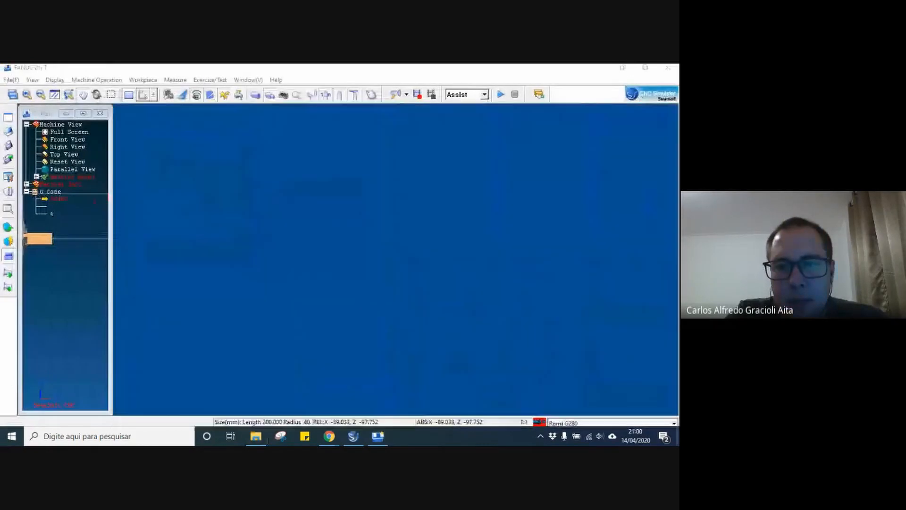
pyautogui.hotkey('ctrl', 'v')
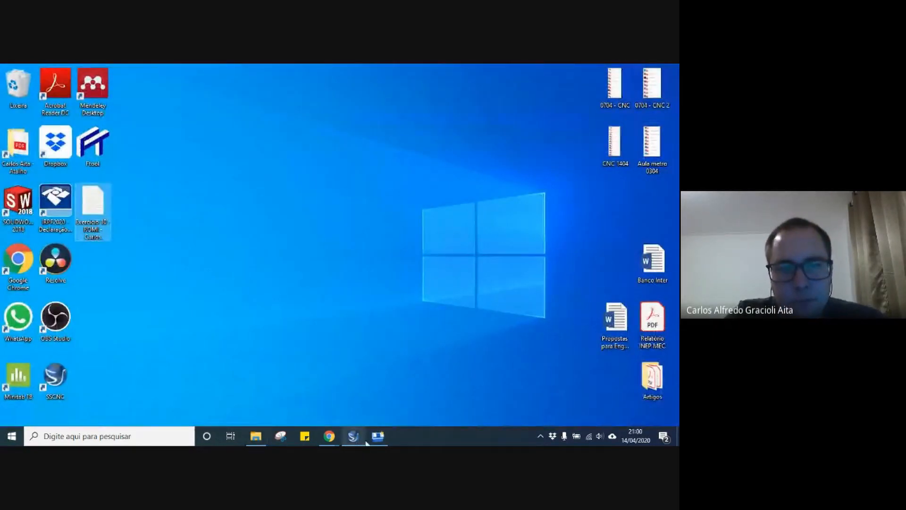
# Switch to SwanSoft CNC and load the Exercício 10 - ROMI text file from the desktop, listing all file types and discarding the current program's changes.
pyautogui.click(378, 435)
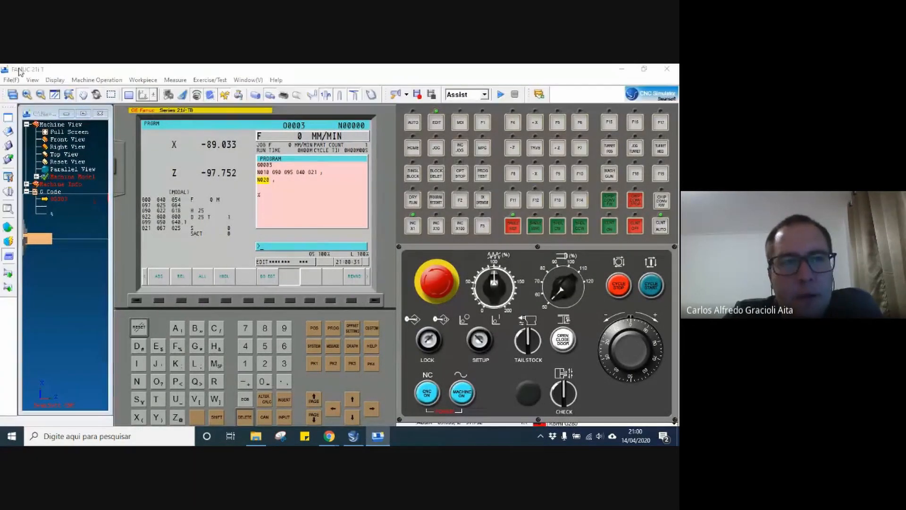
pyautogui.click(11, 80)
pyautogui.click(25, 103)
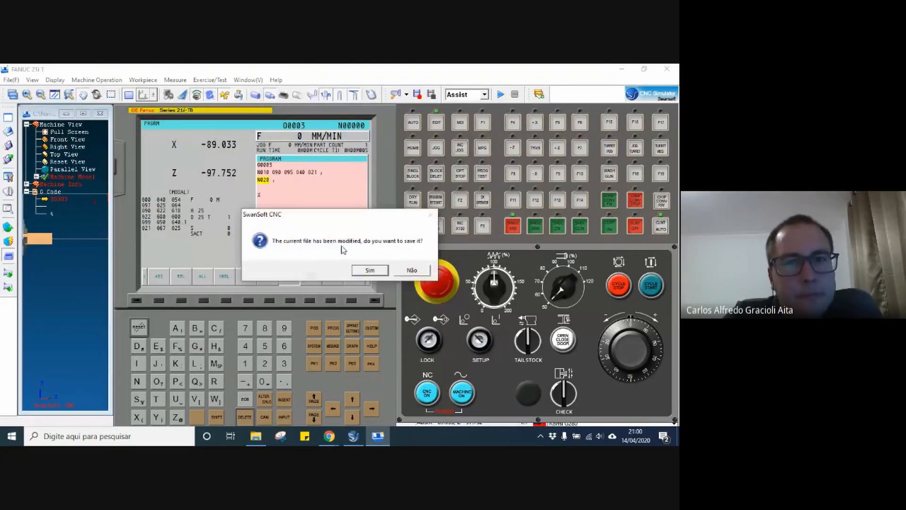
pyautogui.click(410, 271)
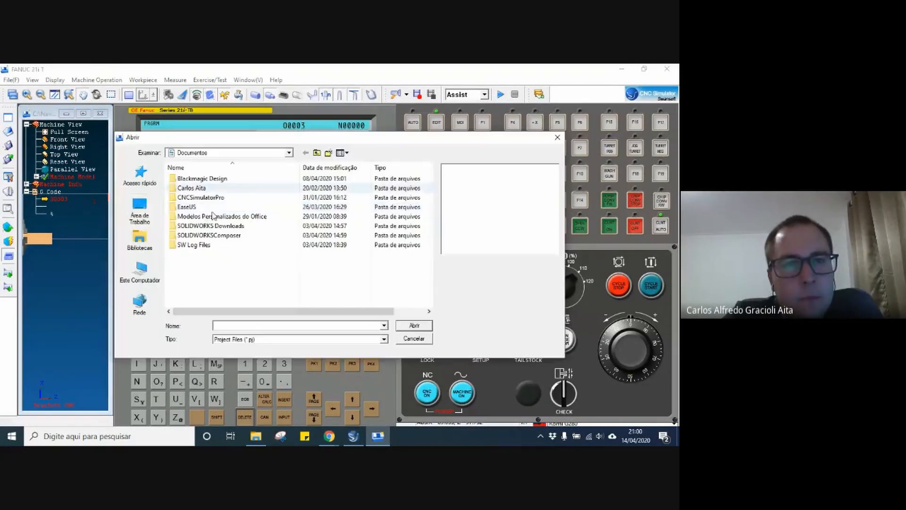
pyautogui.click(153, 220)
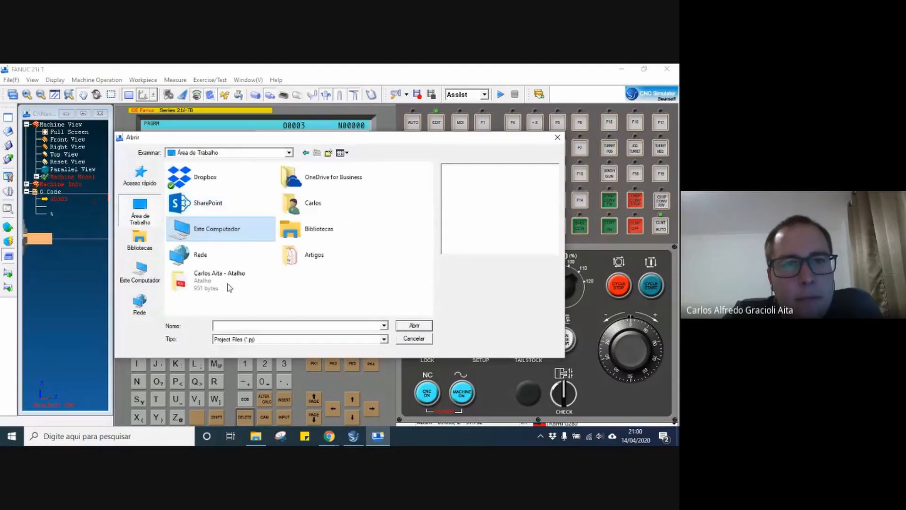
pyautogui.click(252, 340)
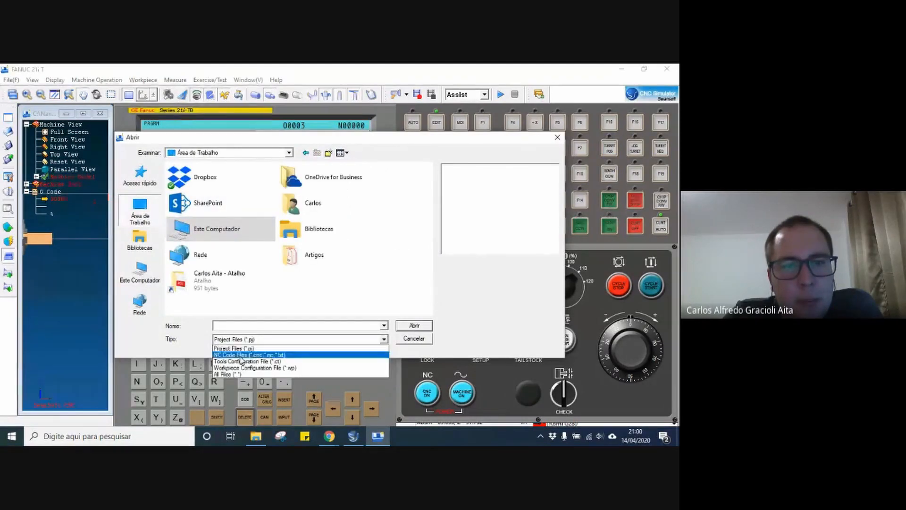
pyautogui.click(264, 374)
pyautogui.moveTo(429, 203); pyautogui.dragTo(419, 258)
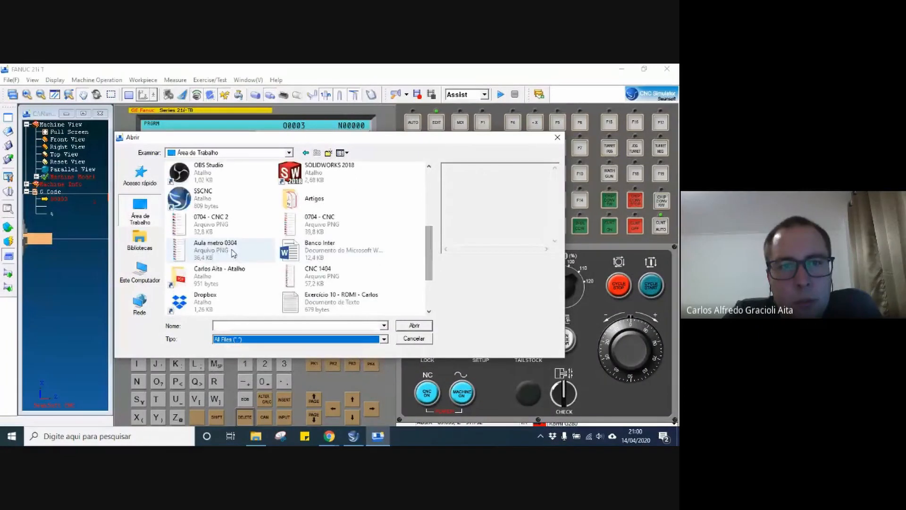
pyautogui.click(329, 303)
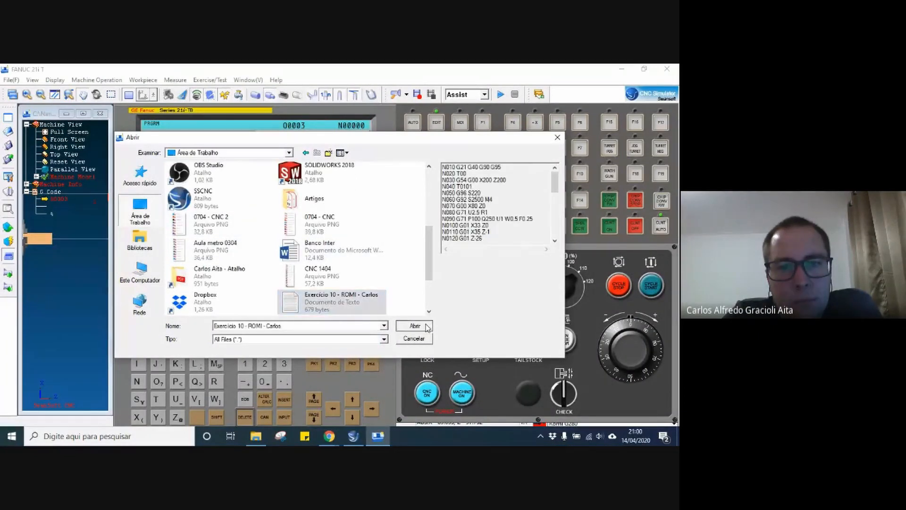
pyautogui.click(415, 326)
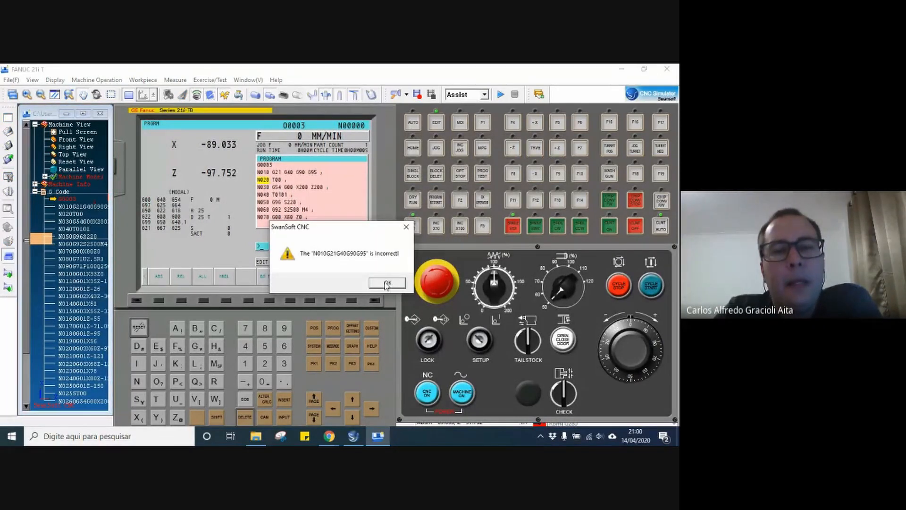
pyautogui.click(386, 283)
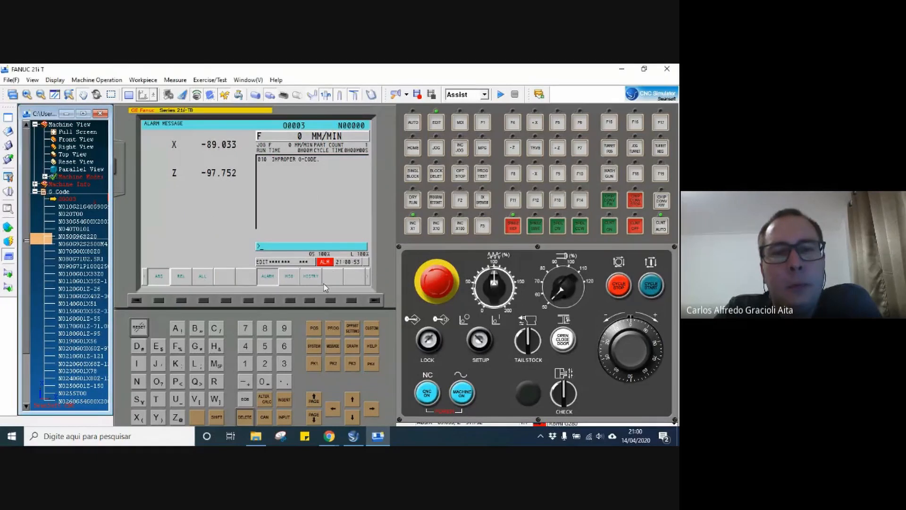
# Delete the first block, N010 G21 G40 G90 G95, from program O0003 and collapse the G Code tree.
pyautogui.click(334, 327)
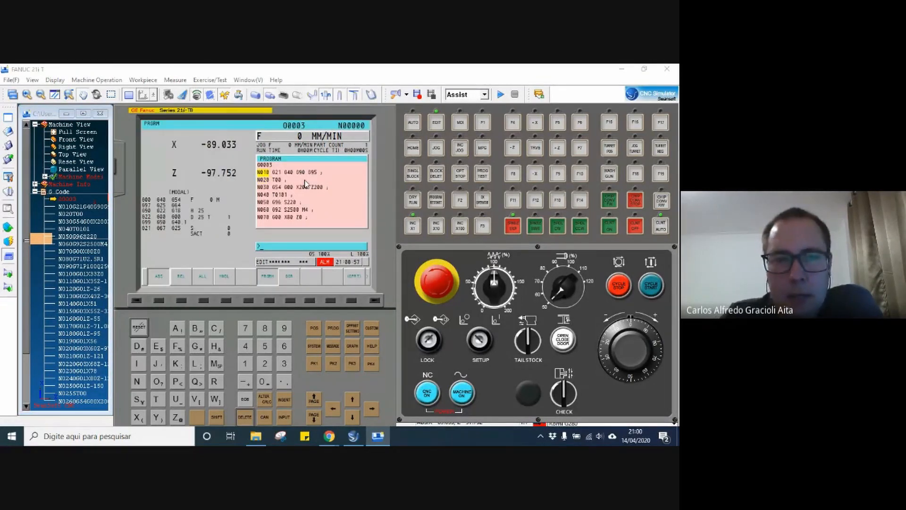
pyautogui.press('Delete')
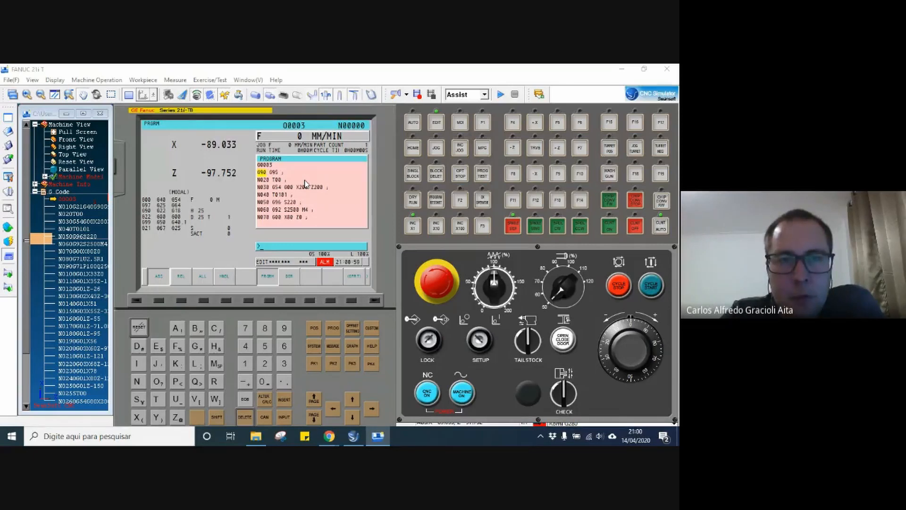
pyautogui.press('Delete')
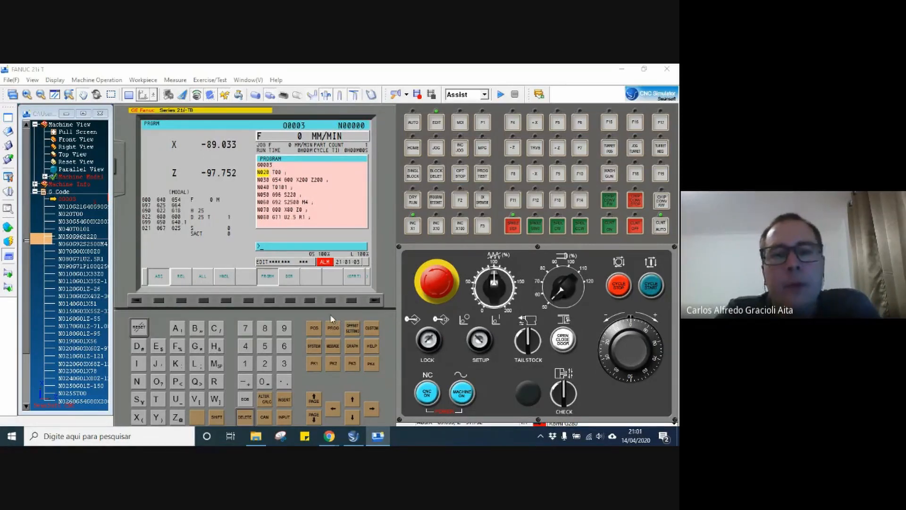
pyautogui.click(34, 192)
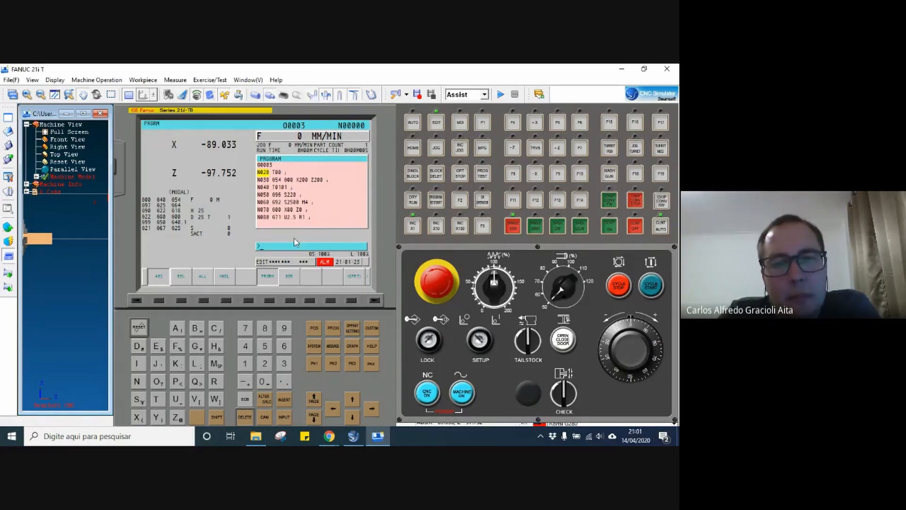
# Reset the improper G-code alarm on the control and return to the program display.
pyautogui.click(332, 347)
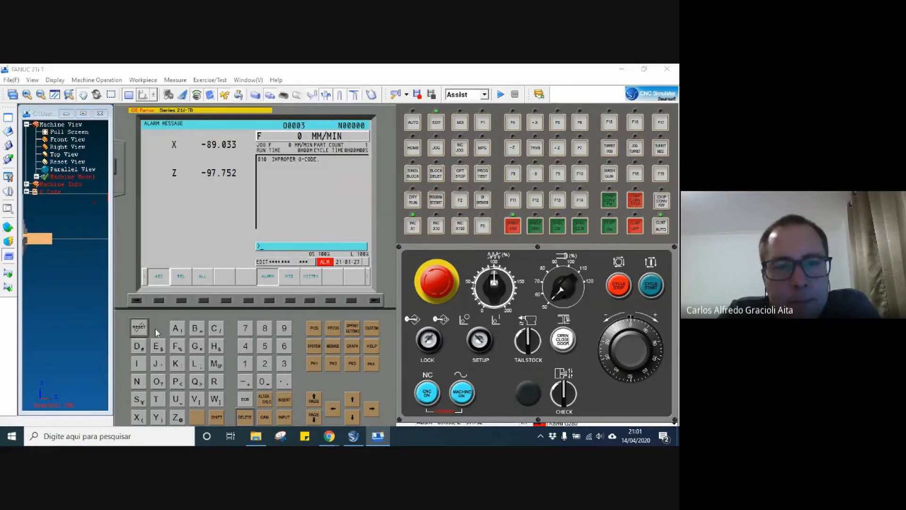
pyautogui.click(140, 326)
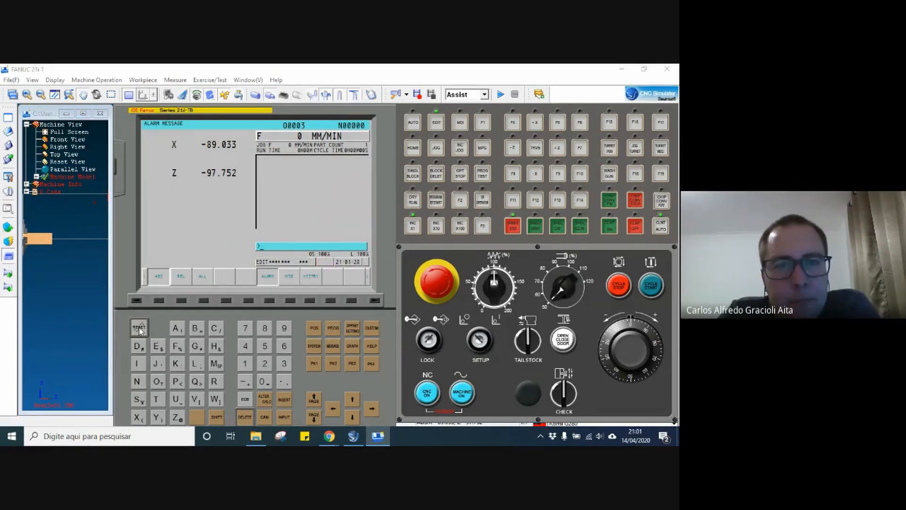
pyautogui.click(331, 329)
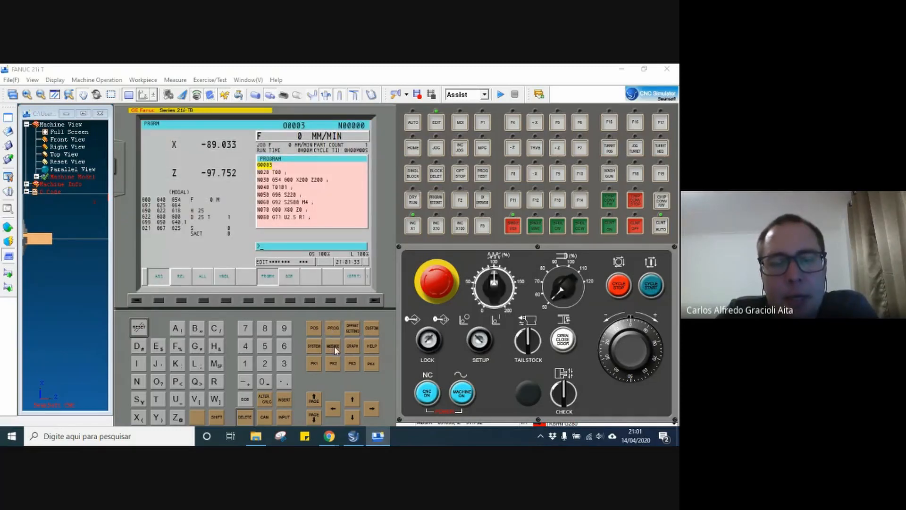
# Check the control's alarm history and alarm message pages.
pyautogui.click(334, 347)
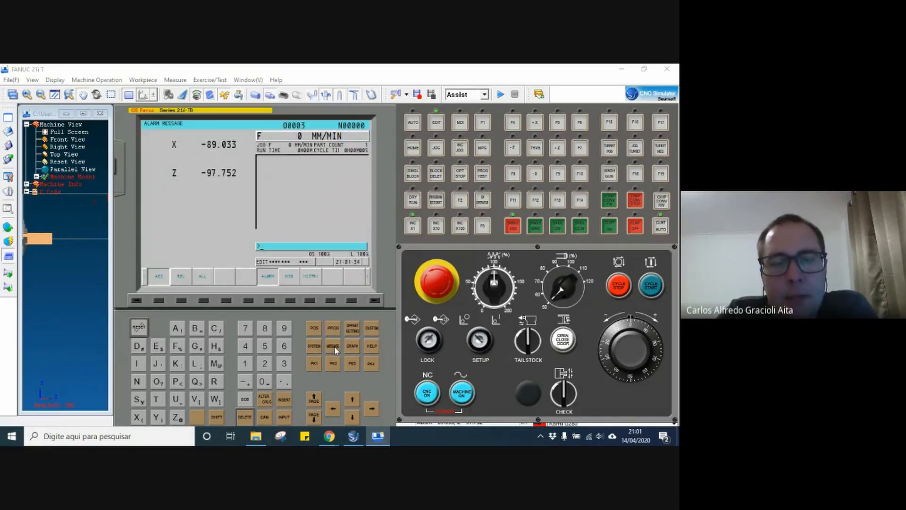
pyautogui.click(310, 301)
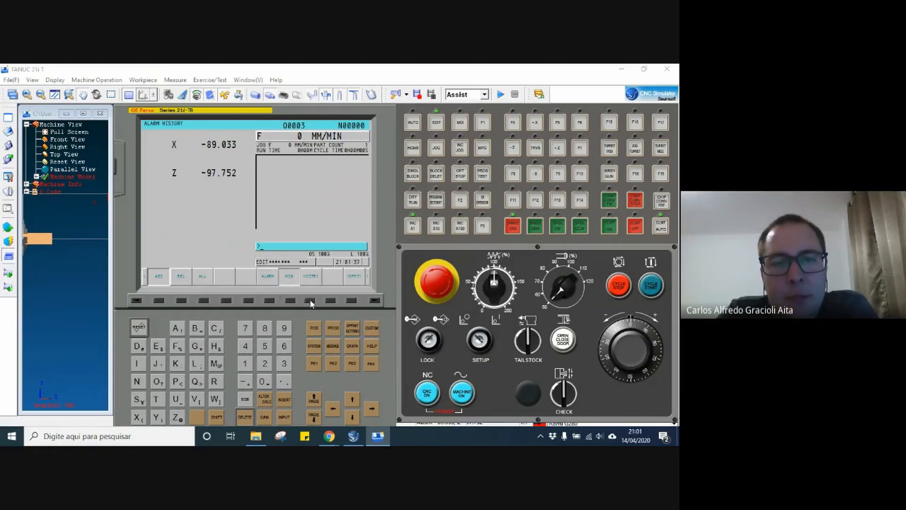
pyautogui.click(270, 300)
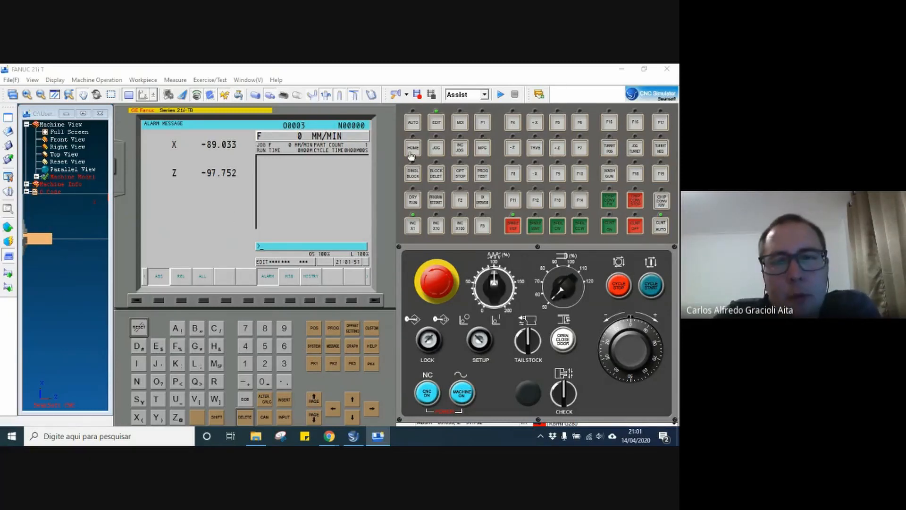
# Put the control in AUTO mode and collapse the G Code list in the machine tree.
pyautogui.click(411, 126)
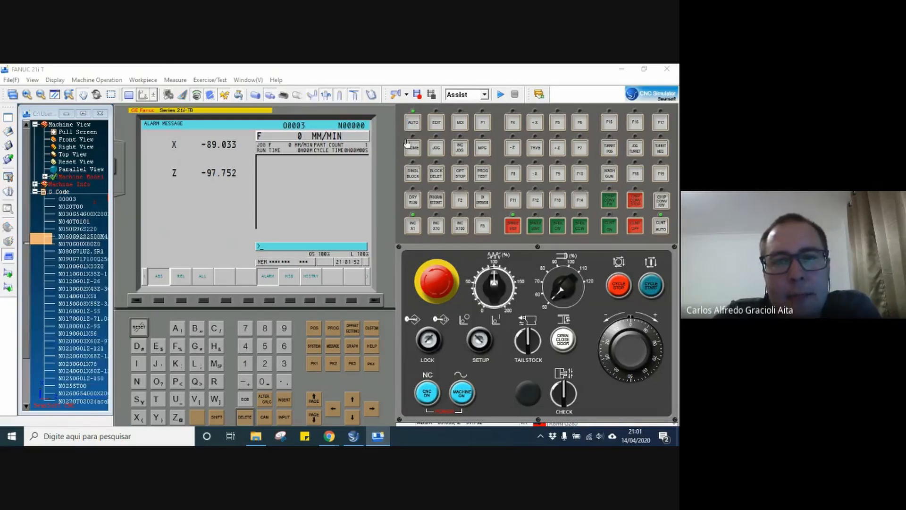
pyautogui.click(27, 192)
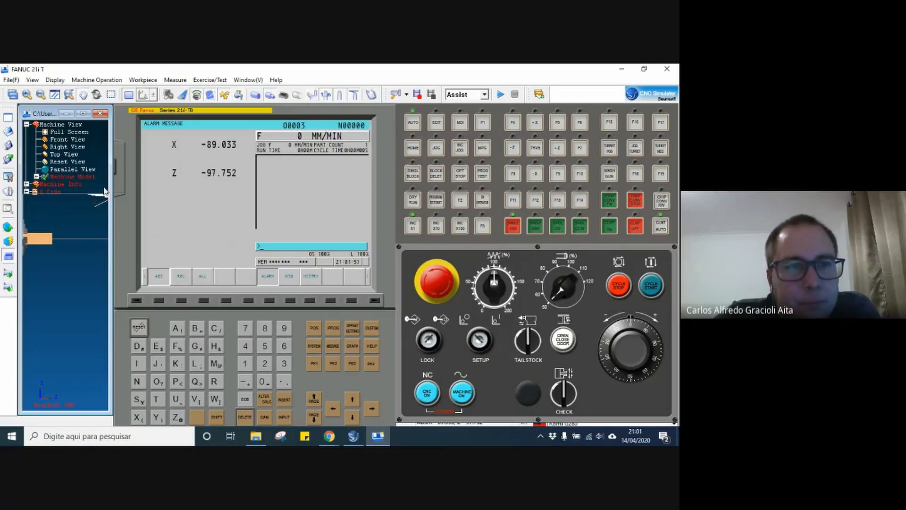
pyautogui.click(329, 435)
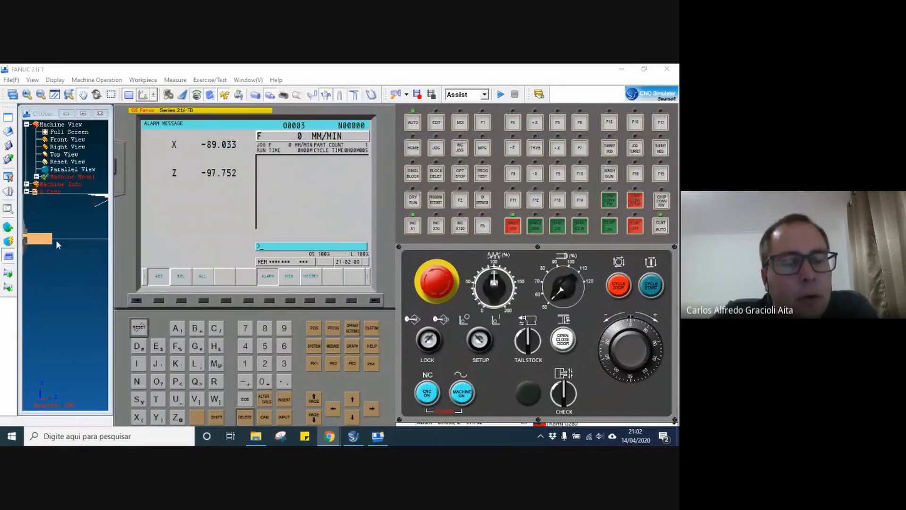
# Replace the workpiece with stock of diameter 32 mm.
pyautogui.rightClick(18, 222)
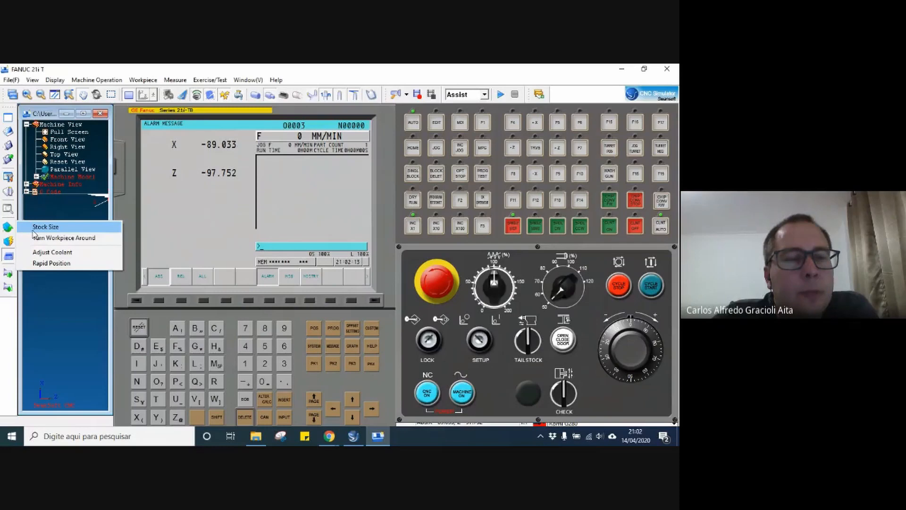
pyautogui.click(34, 228)
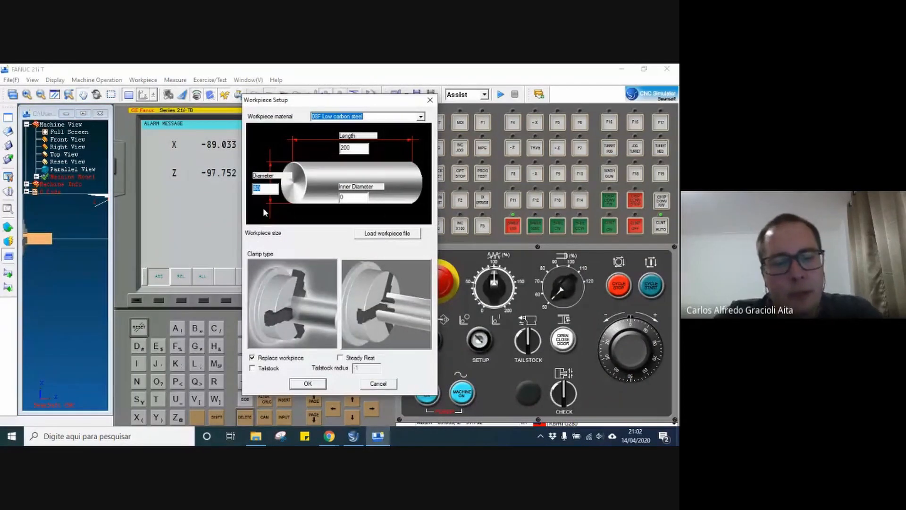
pyautogui.write('32')
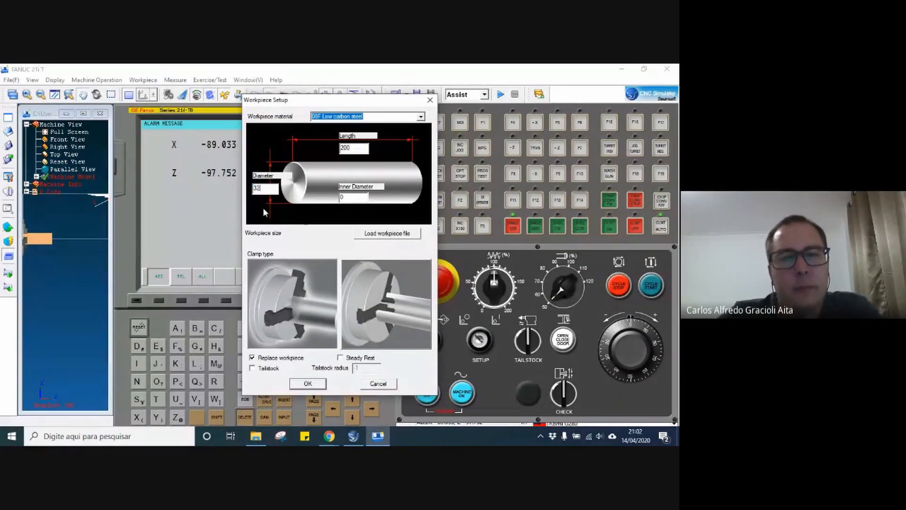
pyautogui.click(306, 383)
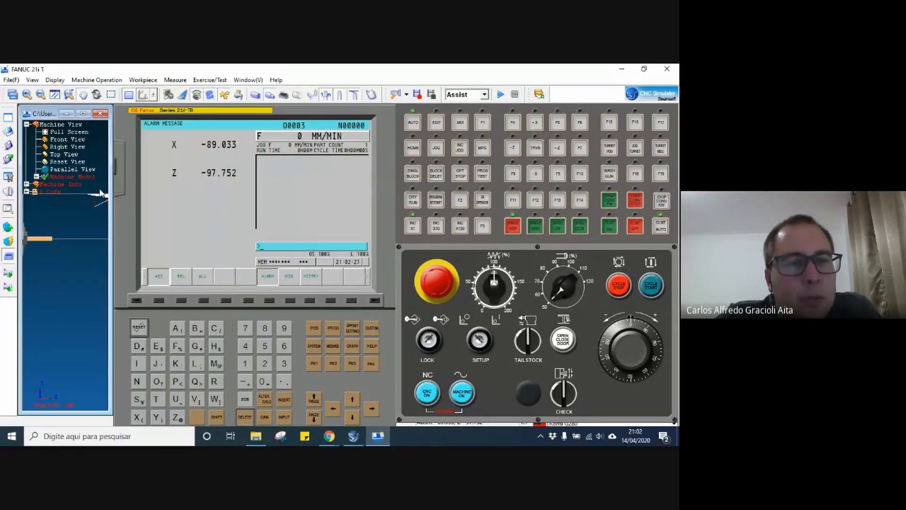
# Try to move the turret to the workpiece with Rapid Position.
pyautogui.click(7, 229)
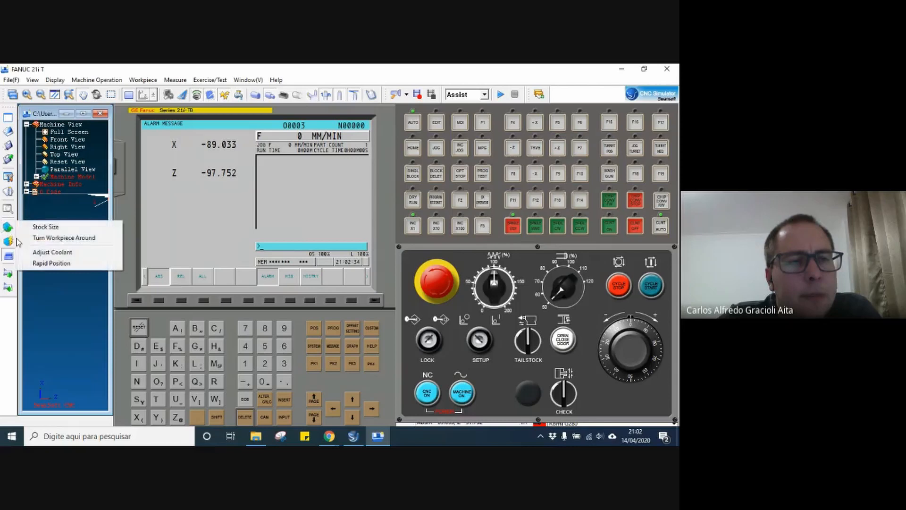
pyautogui.click(56, 265)
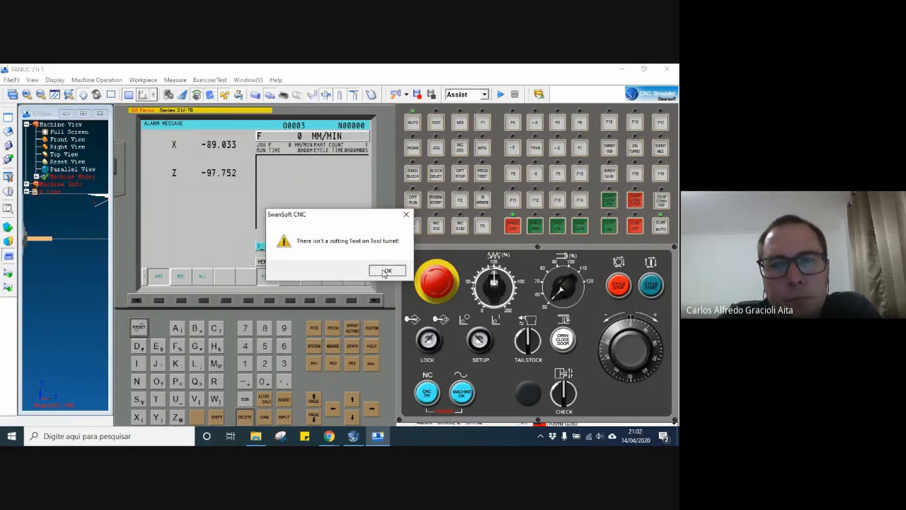
pyautogui.click(386, 272)
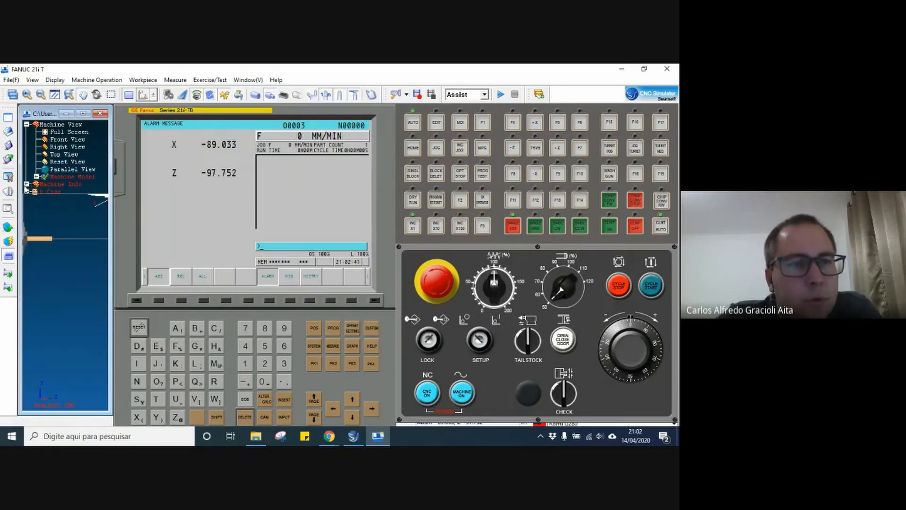
# Expand Machine Info in the machine tree and assign external turning tool 001 to position 01 of the tool magazine.
pyautogui.click(36, 176)
pyautogui.click(37, 176)
pyautogui.click(26, 184)
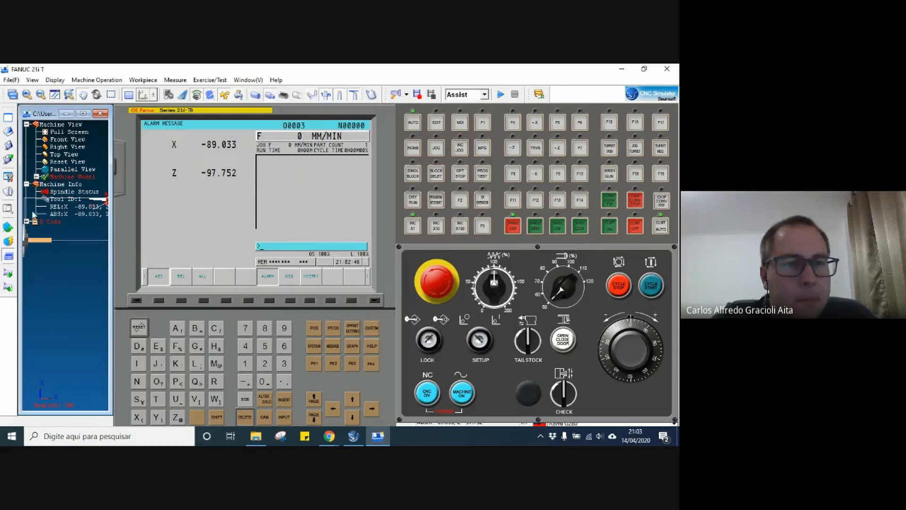
pyautogui.click(8, 193)
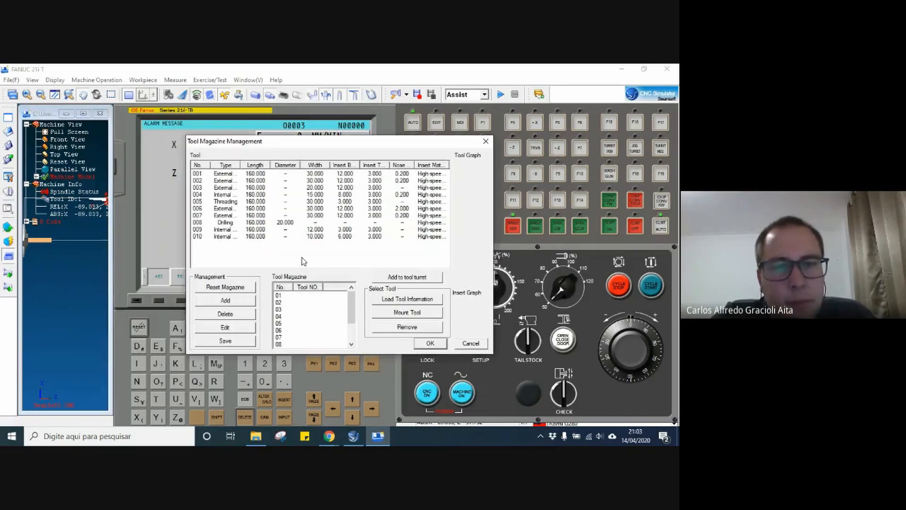
pyautogui.moveTo(218, 173); pyautogui.dragTo(311, 296)
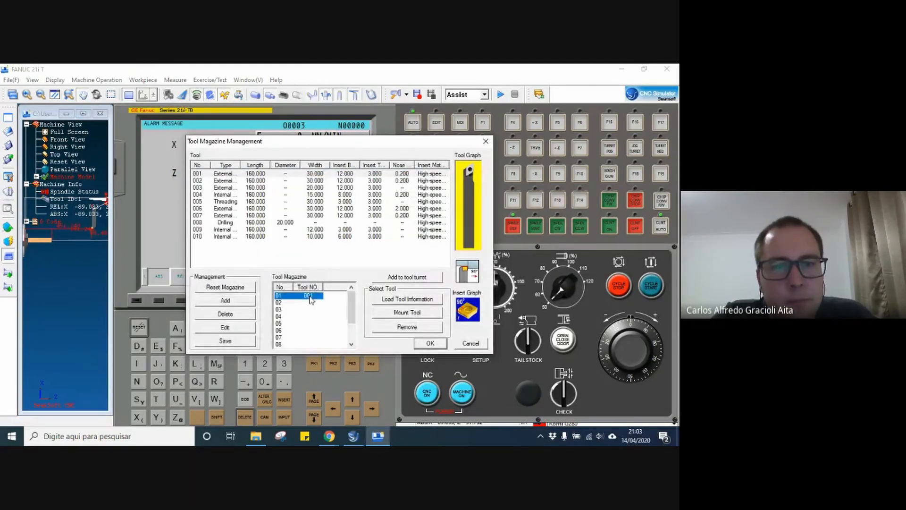
pyautogui.click(430, 344)
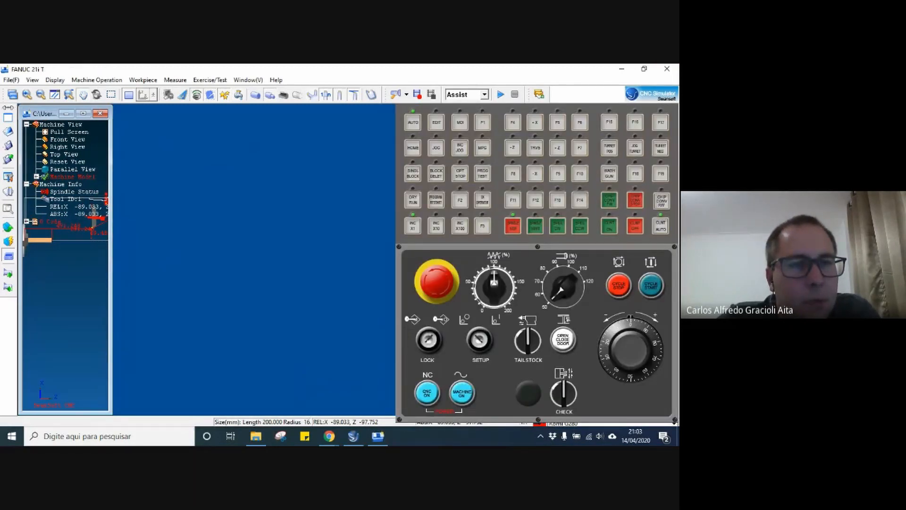
# Move the turret to the outer edge of the workpiece's end face with Rapid Position and show the machine in Parallel View.
pyautogui.click(8, 227)
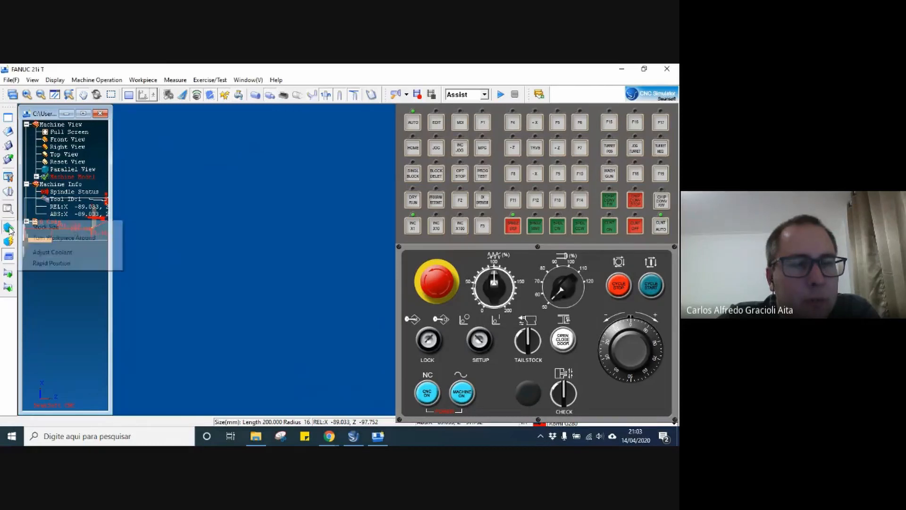
pyautogui.click(47, 263)
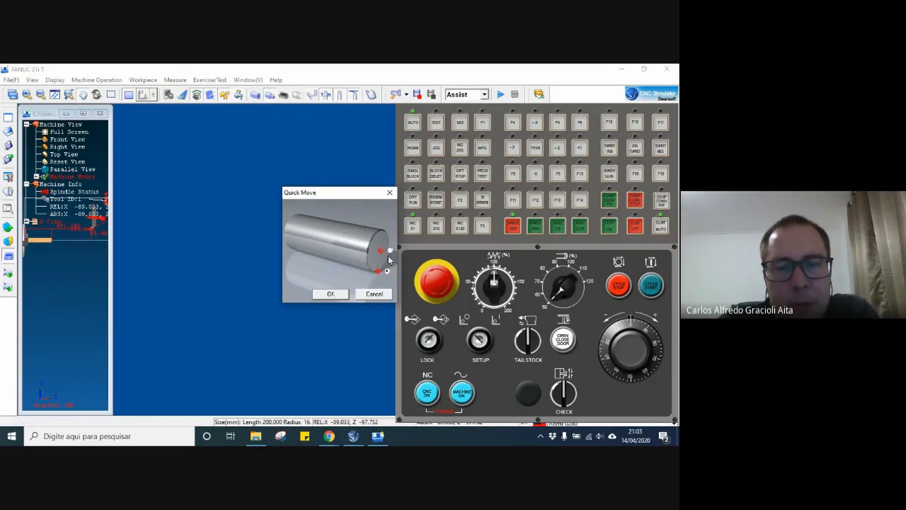
pyautogui.click(387, 273)
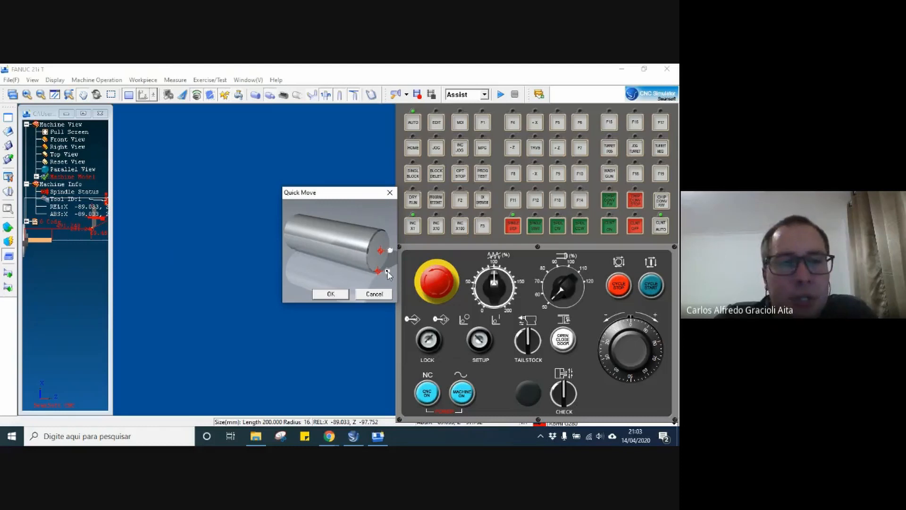
pyautogui.click(329, 294)
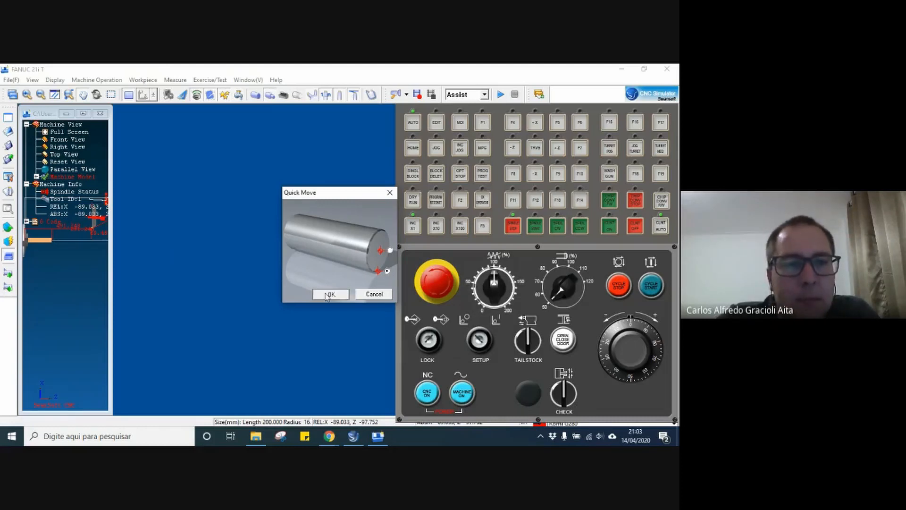
pyautogui.click(35, 221)
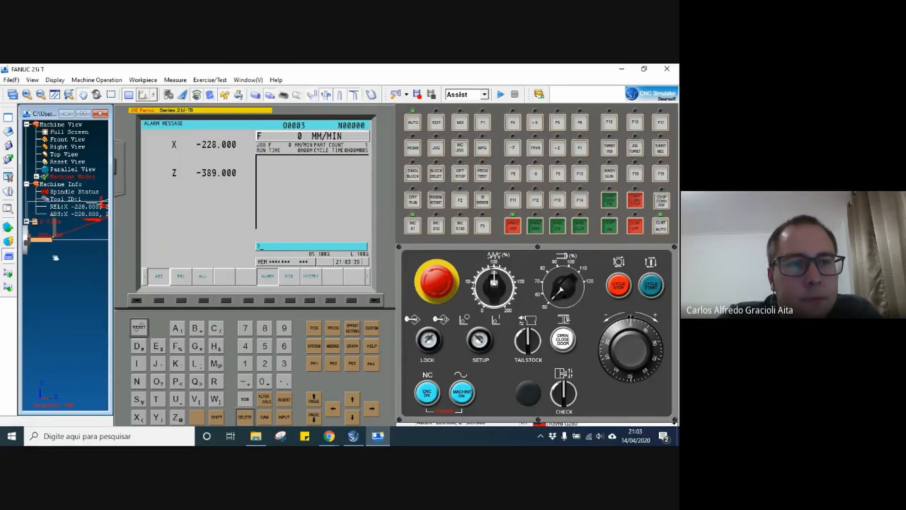
pyautogui.click(57, 170)
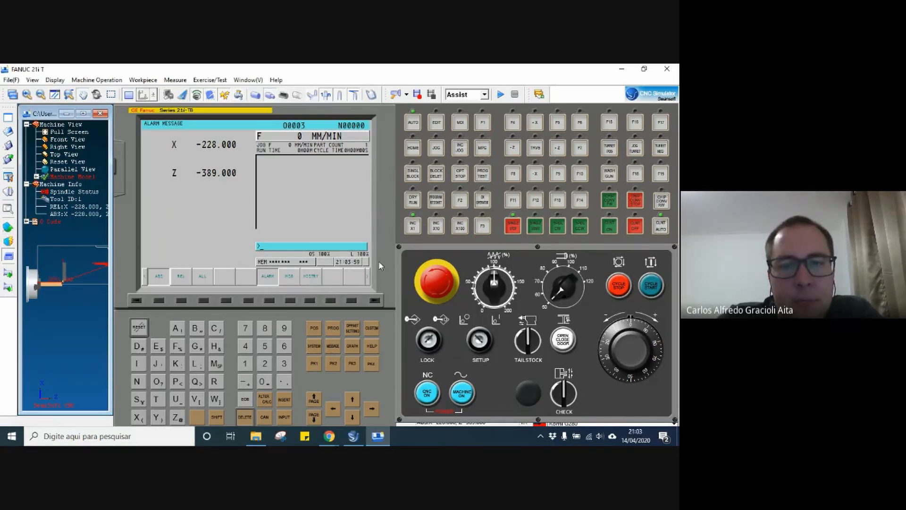
# Open the work coordinates page of the offset settings and place the cursor on the G54 X offset.
pyautogui.click(350, 332)
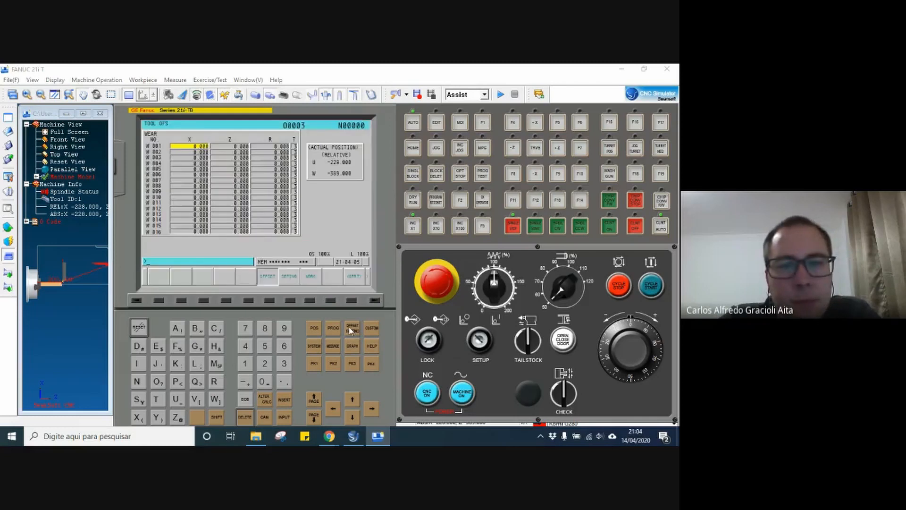
pyautogui.click(310, 301)
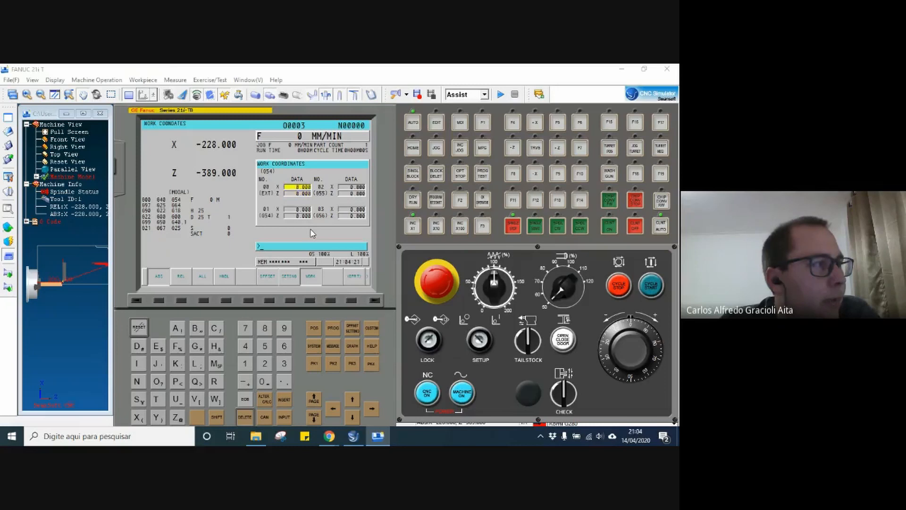
pyautogui.press('Down')
pyautogui.press('Up')
pyautogui.press('Down')
pyautogui.press('Up')
pyautogui.press('Down')
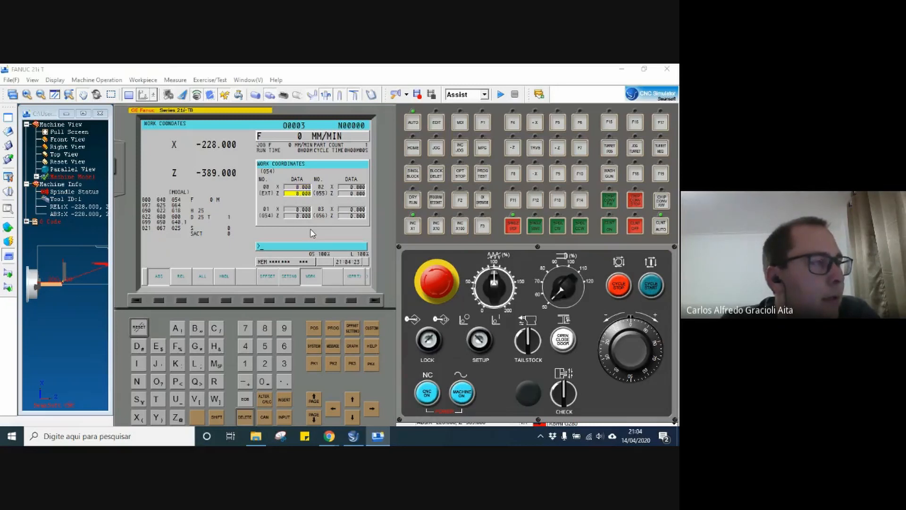
pyautogui.press('Up')
pyautogui.press('Down')
pyautogui.press('Up')
pyautogui.press('Down')
pyautogui.press('Up')
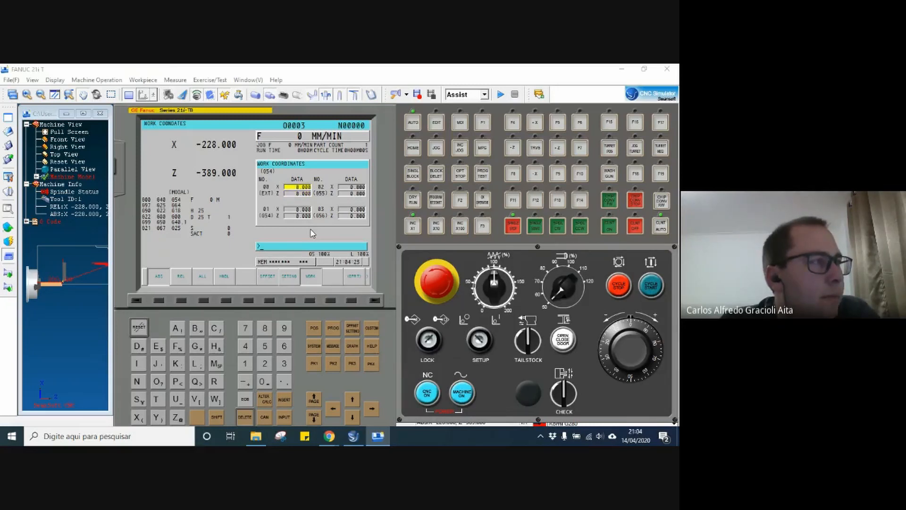
pyautogui.press('Down')
pyautogui.press('Up')
pyautogui.press('Down')
pyautogui.press('Up')
pyautogui.press('Down')
pyautogui.press('Up')
pyautogui.press('Down')
pyautogui.press('Down')
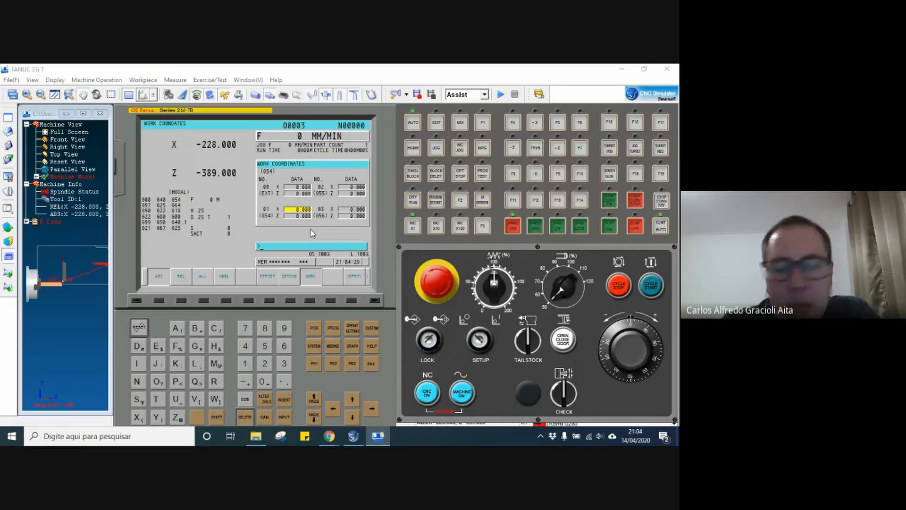
pyautogui.press('Down')
pyautogui.press('Up')
pyautogui.press('Down')
pyautogui.press('Up')
pyautogui.press('Down')
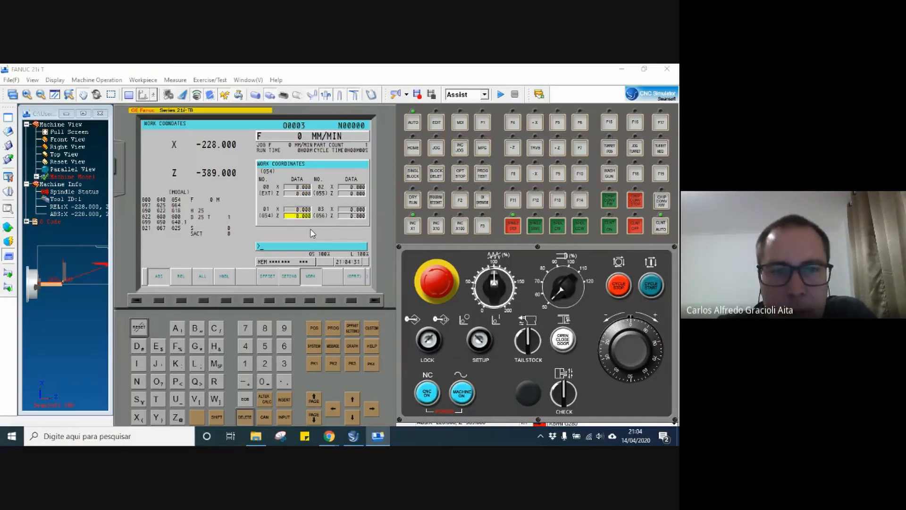
pyautogui.press('Up')
pyautogui.press('Down')
pyautogui.press('Up')
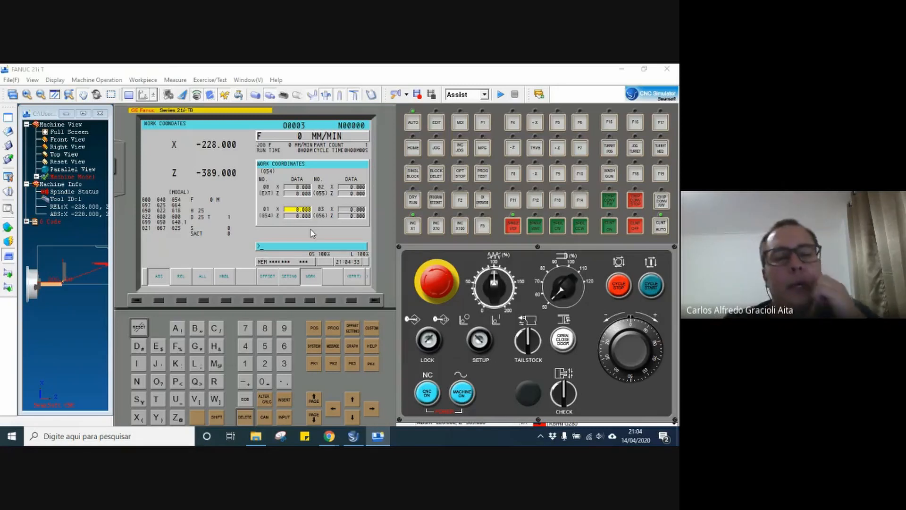
# Measure the G54 work offsets at the current tool position with X32 and Z0.
pyautogui.write('X32')
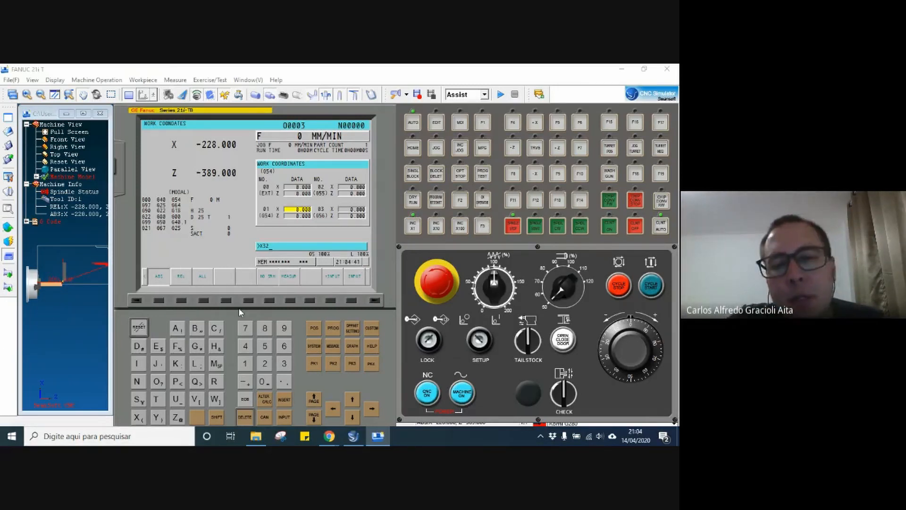
pyautogui.click(291, 300)
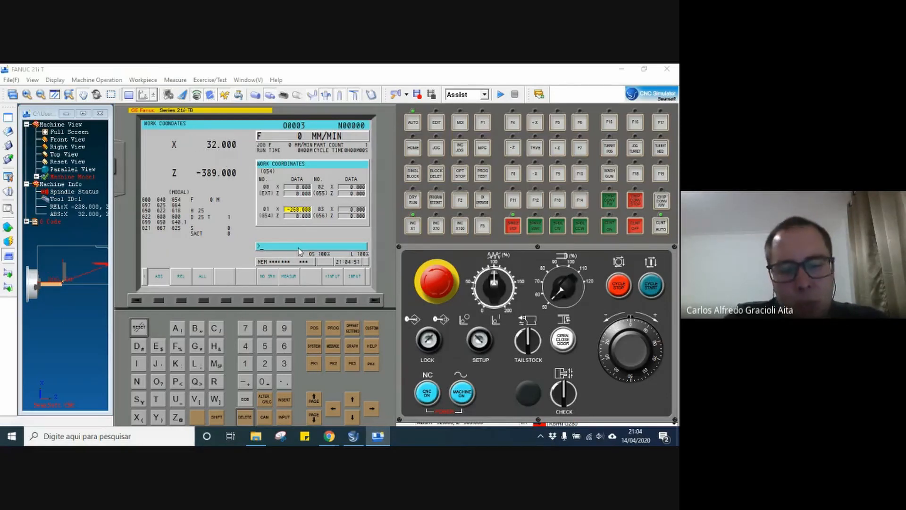
pyautogui.press('Down')
pyautogui.write('Z0')
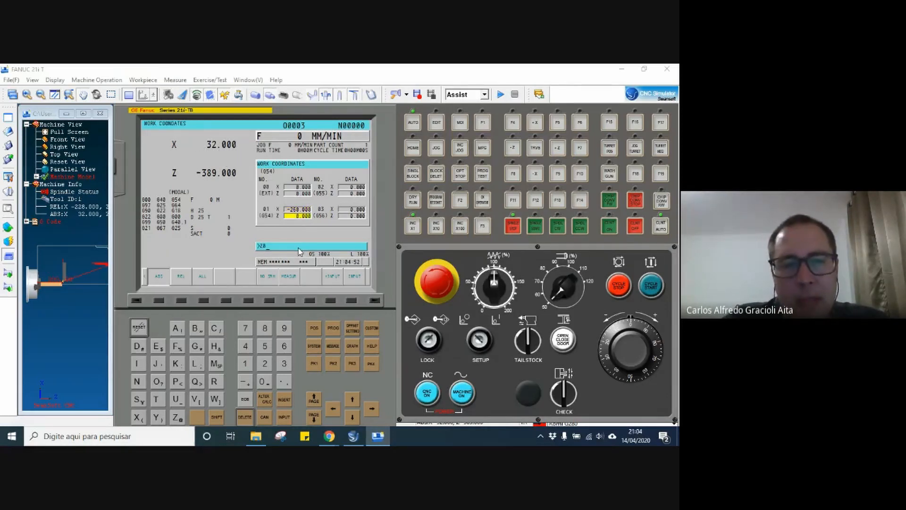
pyautogui.click(291, 299)
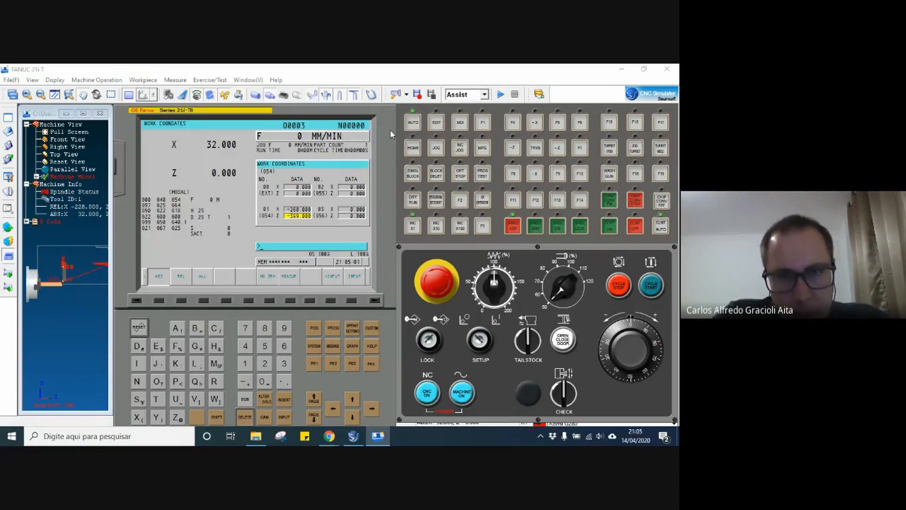
# Switch the control to EDIT and back to AUTO to refresh the program's toolpath, and collapse the G Code list.
pyautogui.click(435, 123)
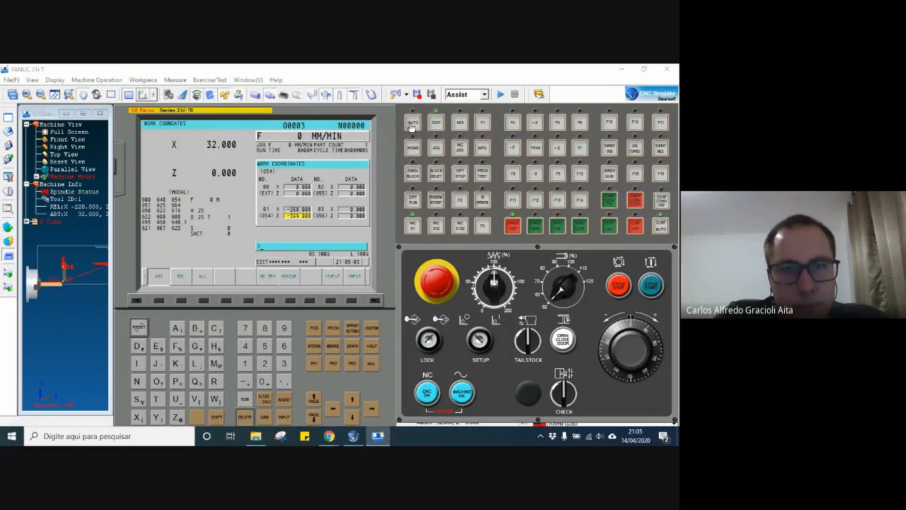
pyautogui.click(413, 124)
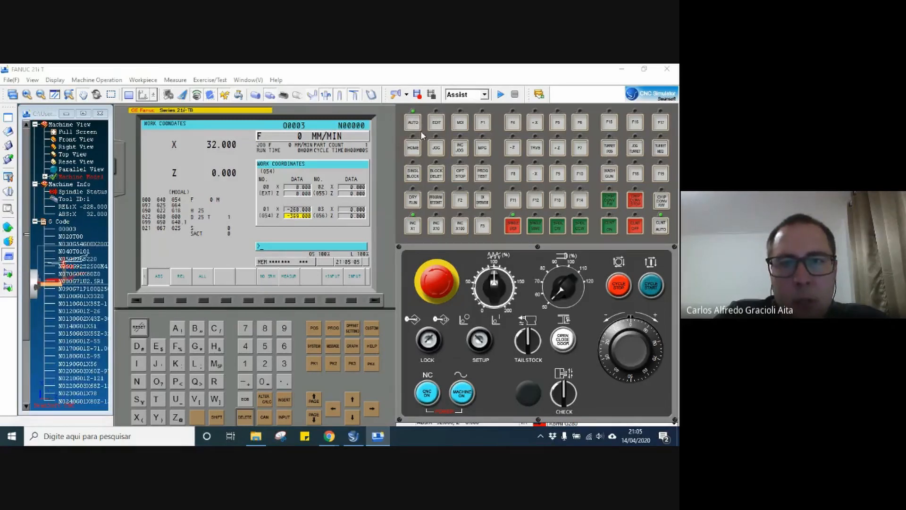
pyautogui.click(35, 225)
pyautogui.click(34, 222)
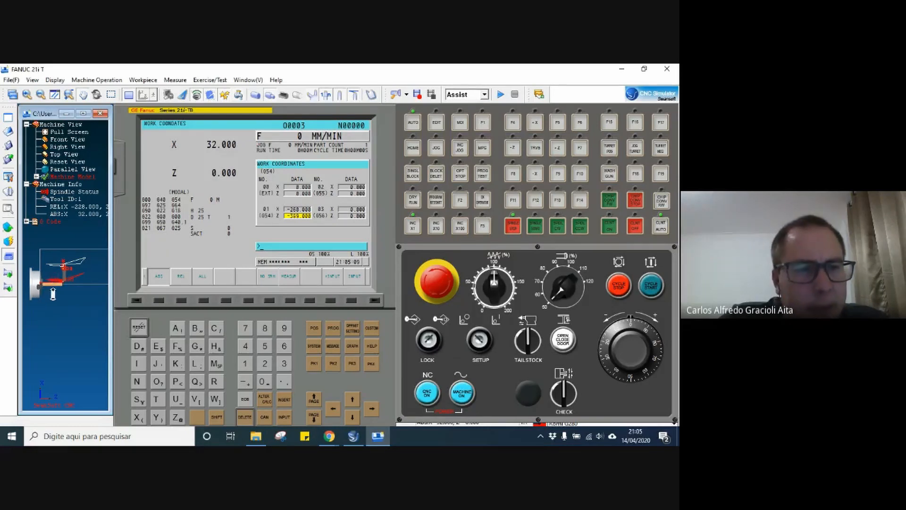
pyautogui.scroll(4, 59, 284)
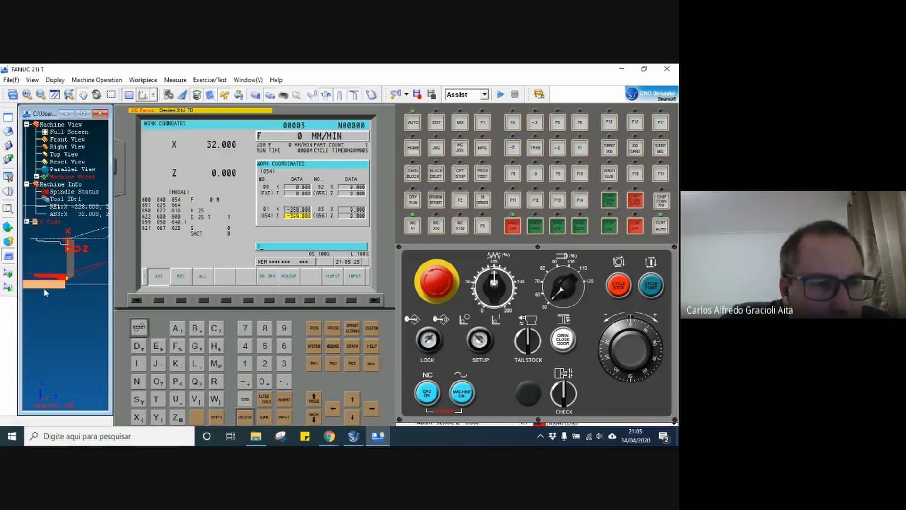
# Replace the workpiece with stock of a larger diameter.
pyautogui.click(8, 241)
pyautogui.click(48, 235)
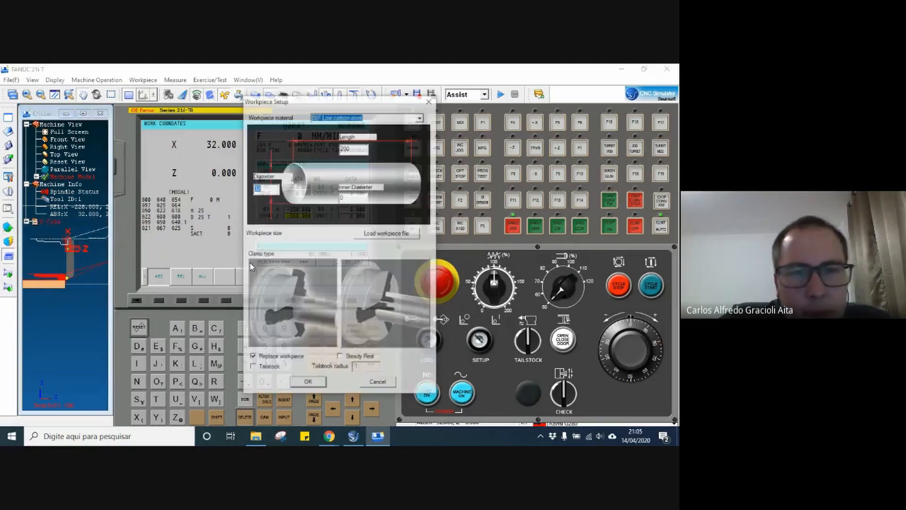
pyautogui.write('60')
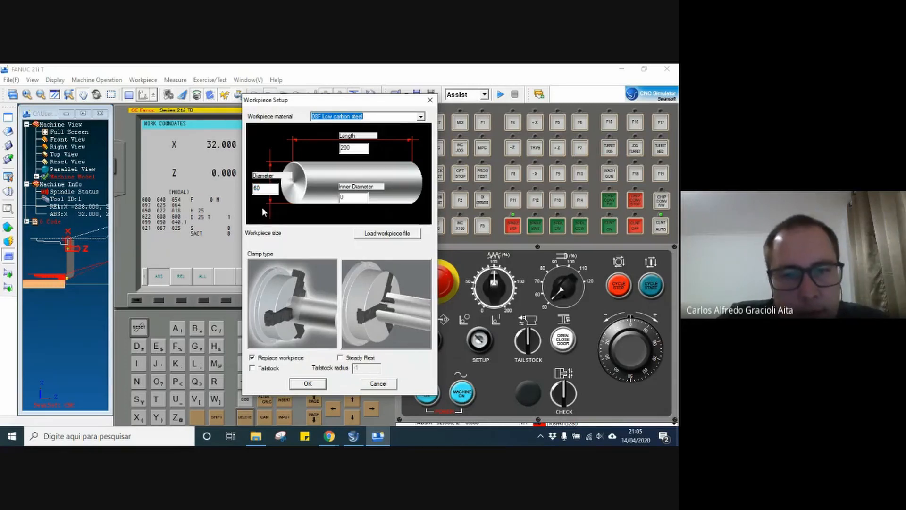
pyautogui.click(304, 384)
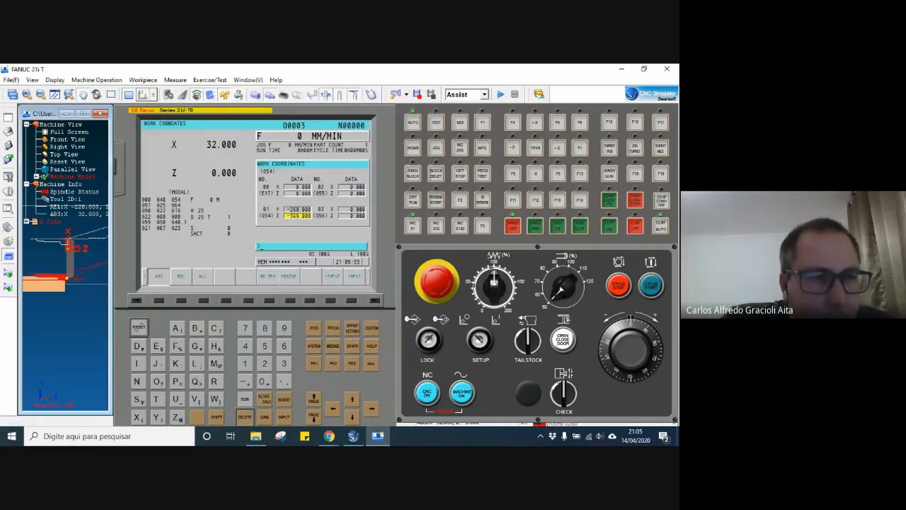
# Replace the workpiece with stock of diameter 80 mm.
pyautogui.click(9, 228)
pyautogui.click(39, 228)
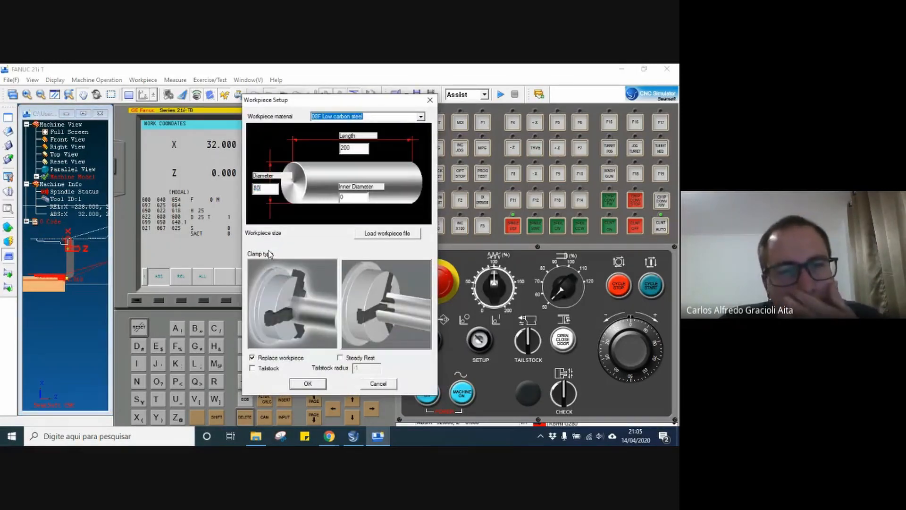
pyautogui.press('Return')
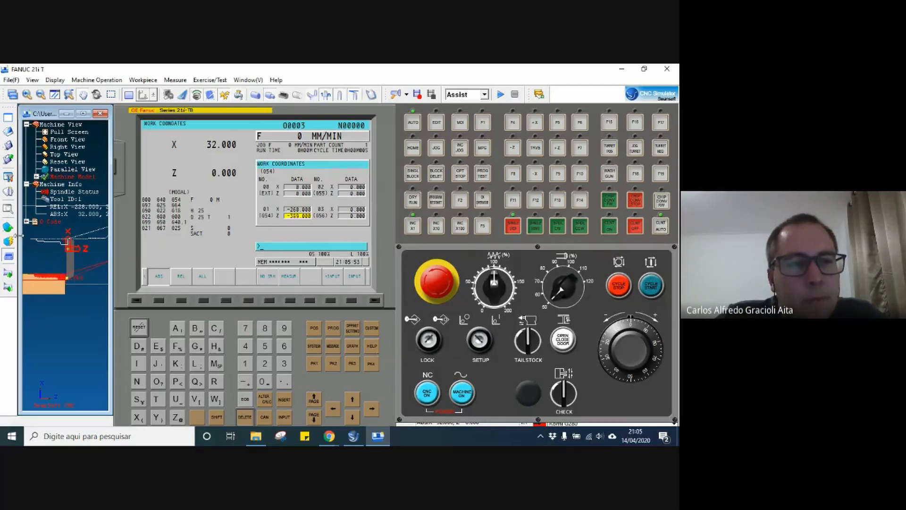
# Open the tool magazine management and widen the Type column so the full tool types can be read.
pyautogui.click(8, 191)
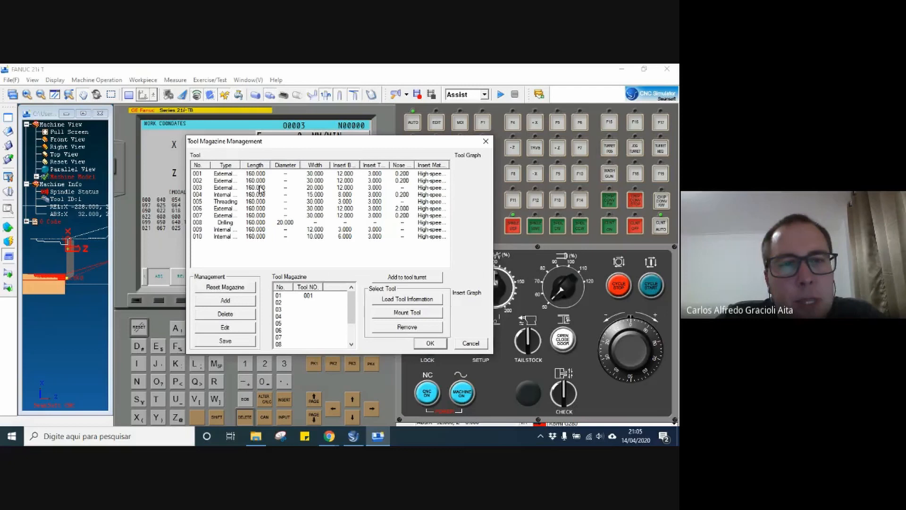
pyautogui.doubleClick(240, 165)
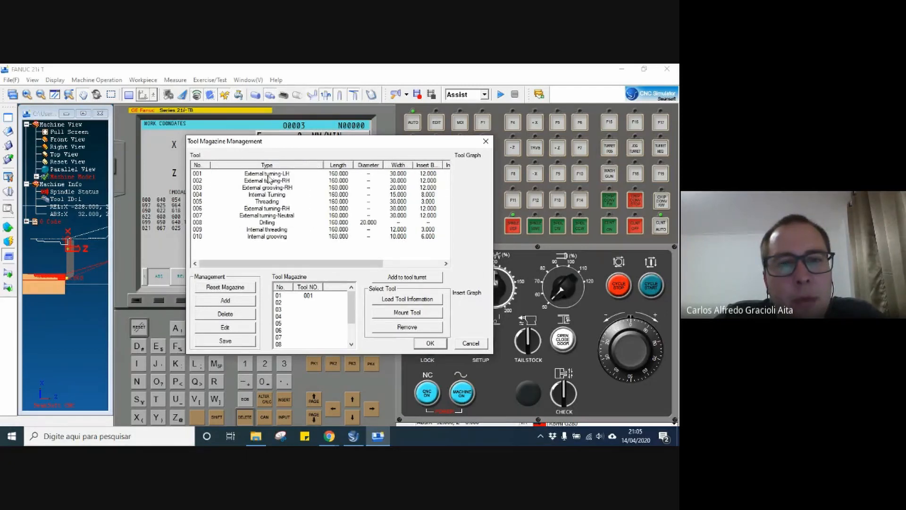
pyautogui.moveTo(270, 174); pyautogui.dragTo(300, 303)
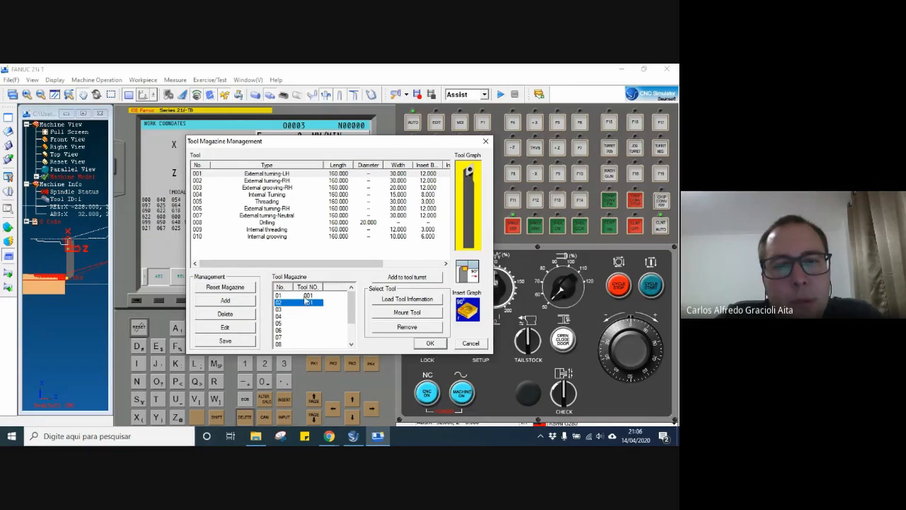
pyautogui.click(400, 330)
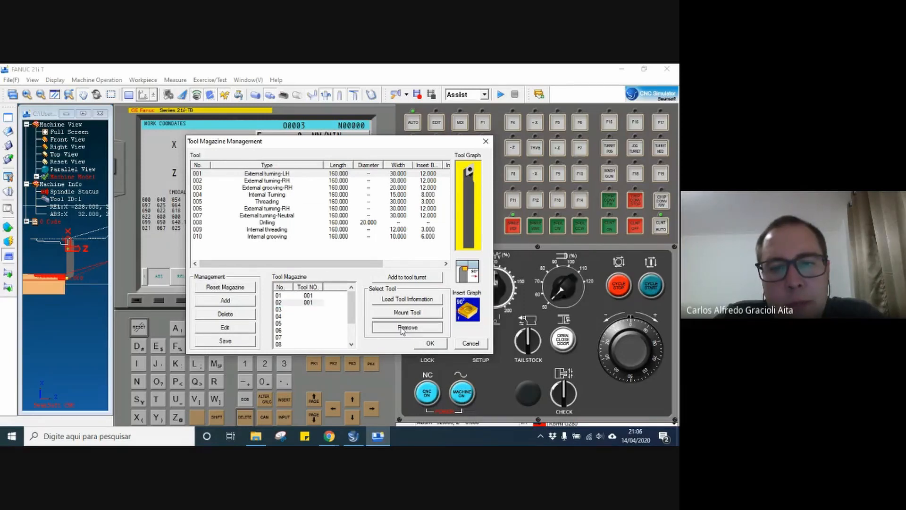
pyautogui.click(392, 271)
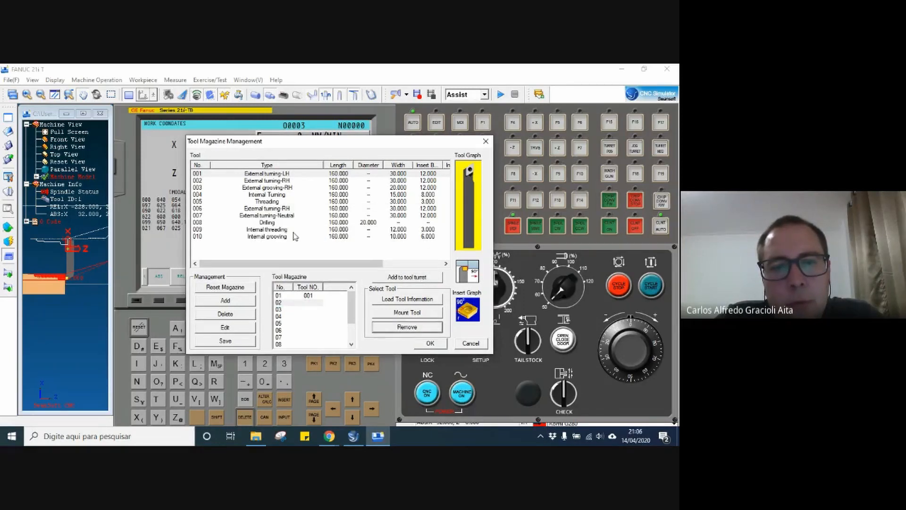
# Change tool 002 to an External turning-LH holder with a 35° VNMG insert and assign it to magazine position 02.
pyautogui.click(267, 187)
pyautogui.click(264, 182)
pyautogui.click(291, 296)
pyautogui.click(291, 302)
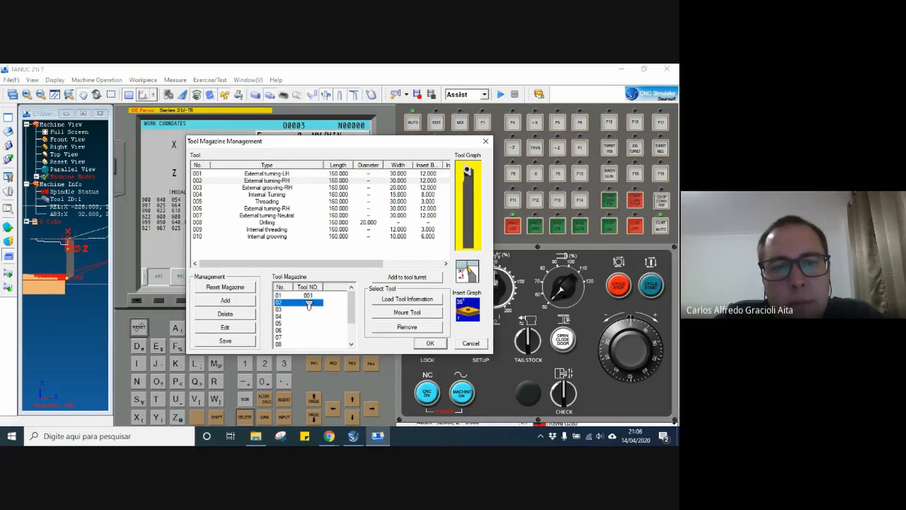
pyautogui.doubleClick(263, 182)
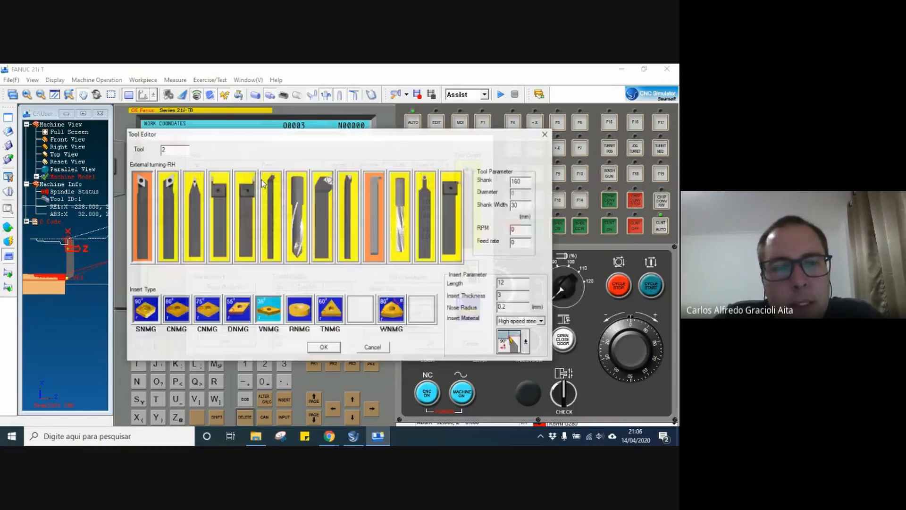
pyautogui.click(165, 185)
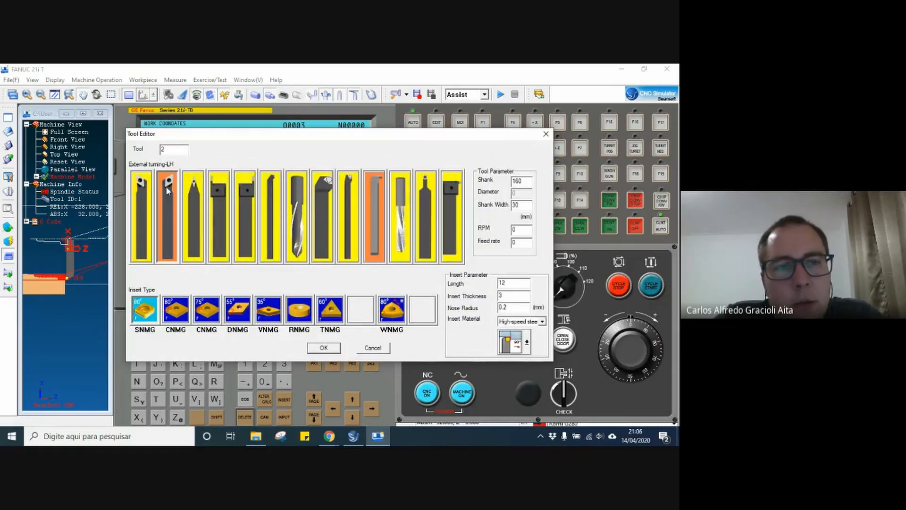
pyautogui.click(267, 314)
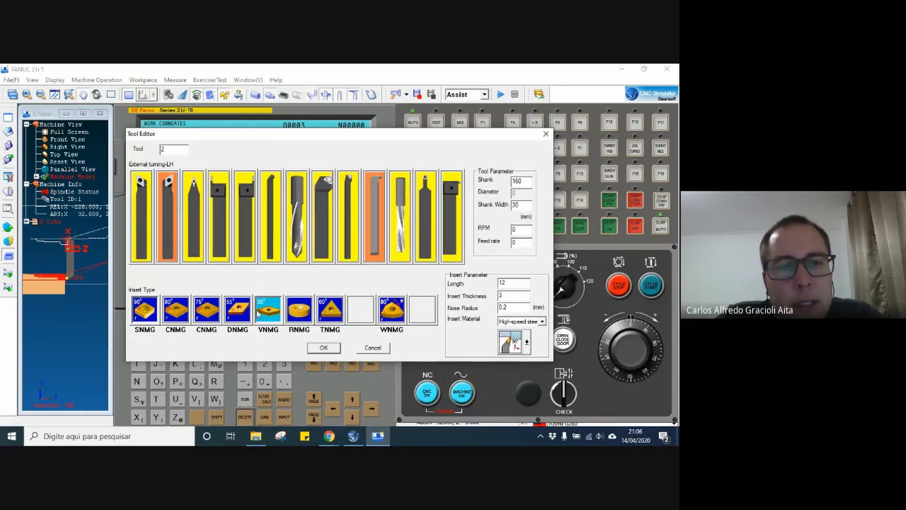
pyautogui.click(323, 348)
pyautogui.click(427, 343)
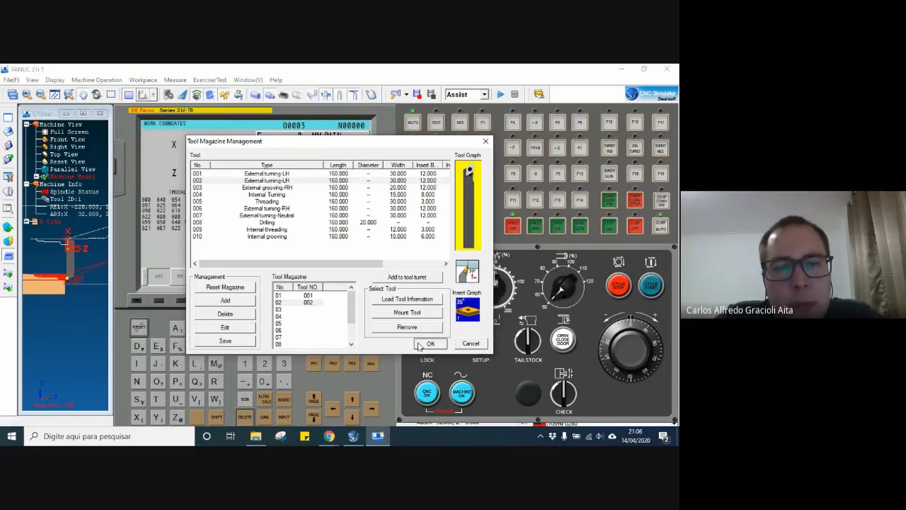
pyautogui.click(36, 221)
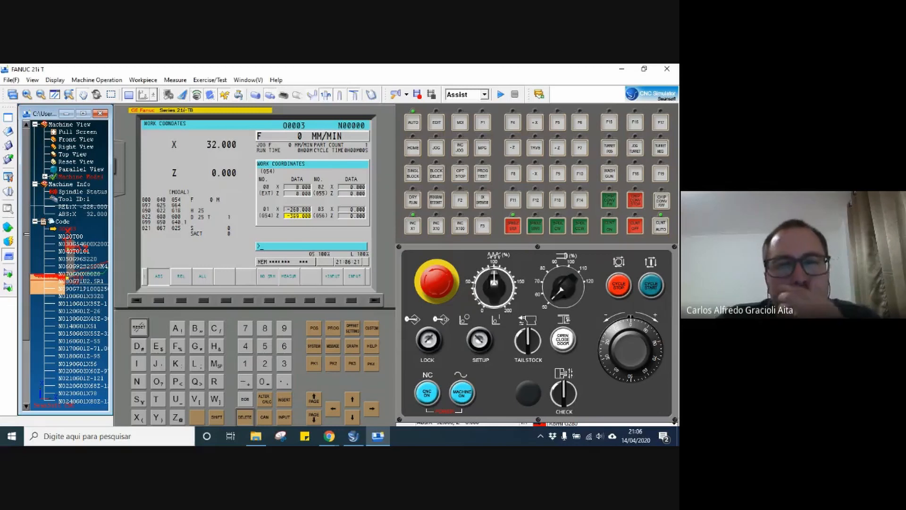
pyautogui.click(35, 221)
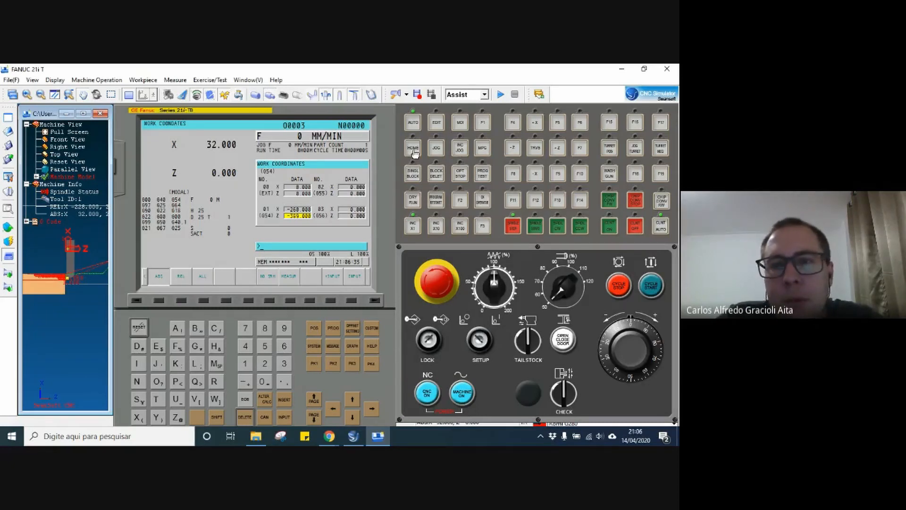
# Return the X and Z axes to home, and index the turret to tool 2 in JOG mode.
pyautogui.click(414, 149)
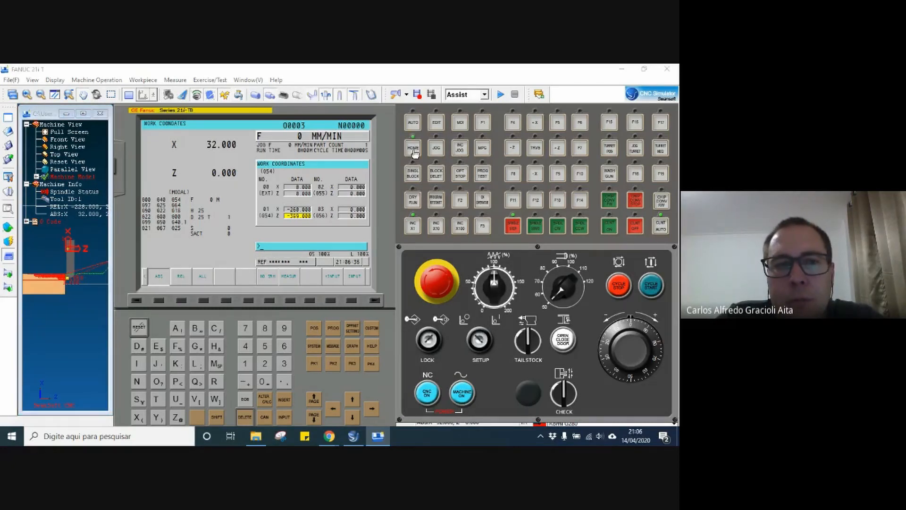
pyautogui.click(535, 123)
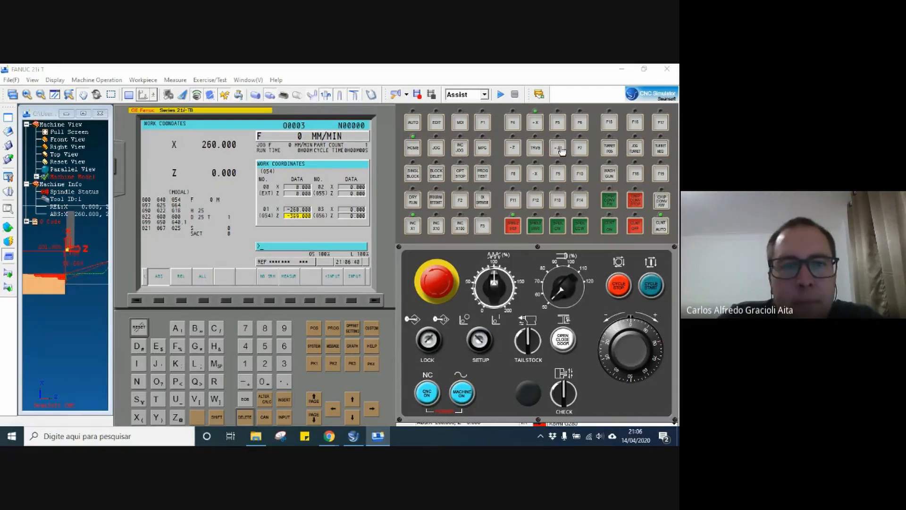
pyautogui.click(560, 150)
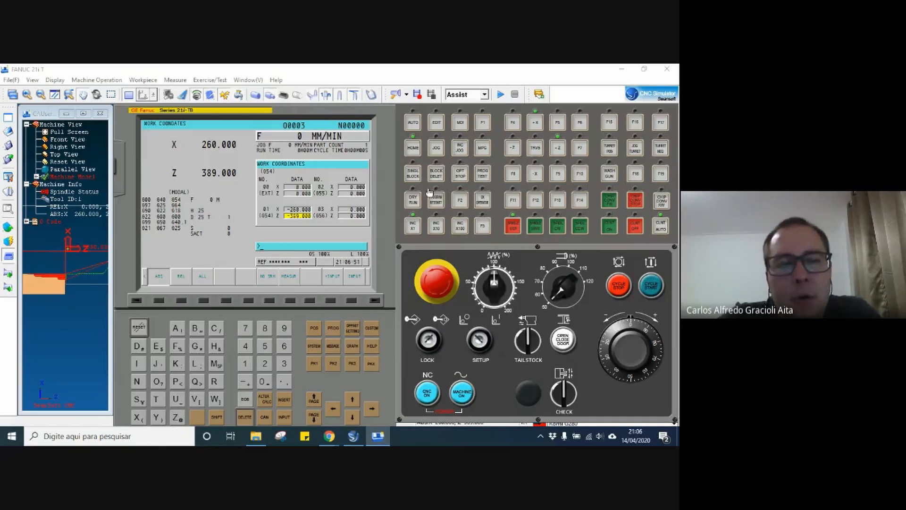
pyautogui.click(435, 149)
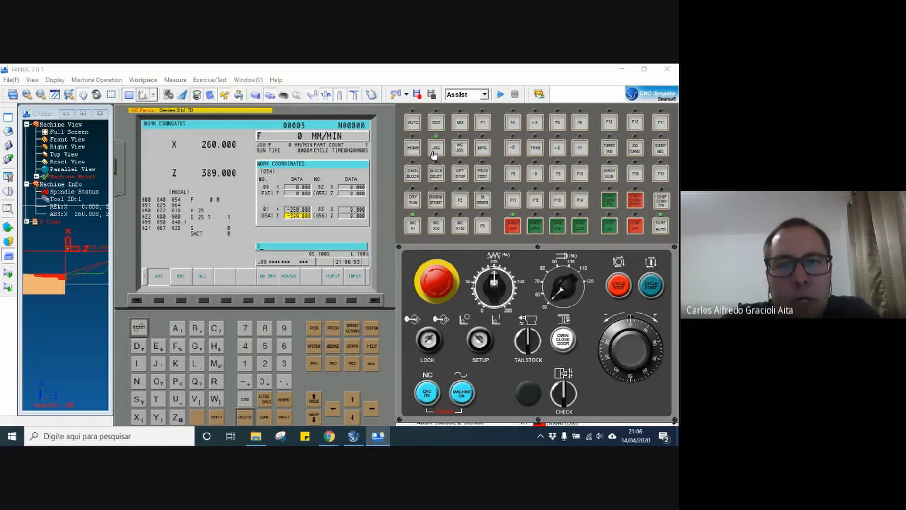
pyautogui.click(607, 150)
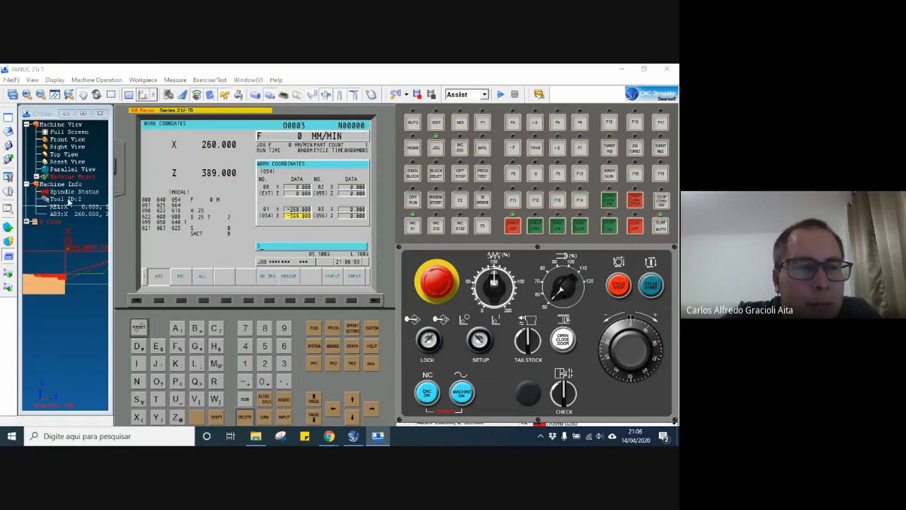
# Use Rapid Position to move tool 2 to the outer edge of the workpiece's front face.
pyautogui.click(8, 230)
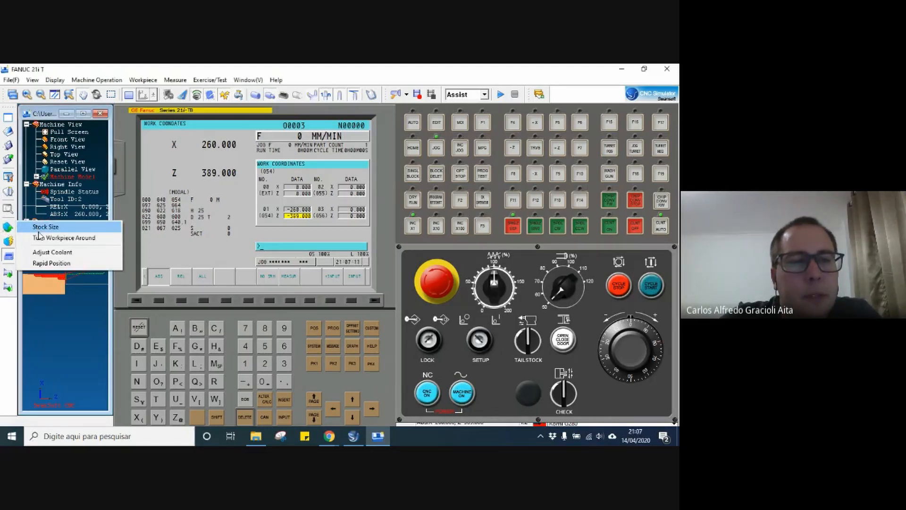
pyautogui.click(47, 263)
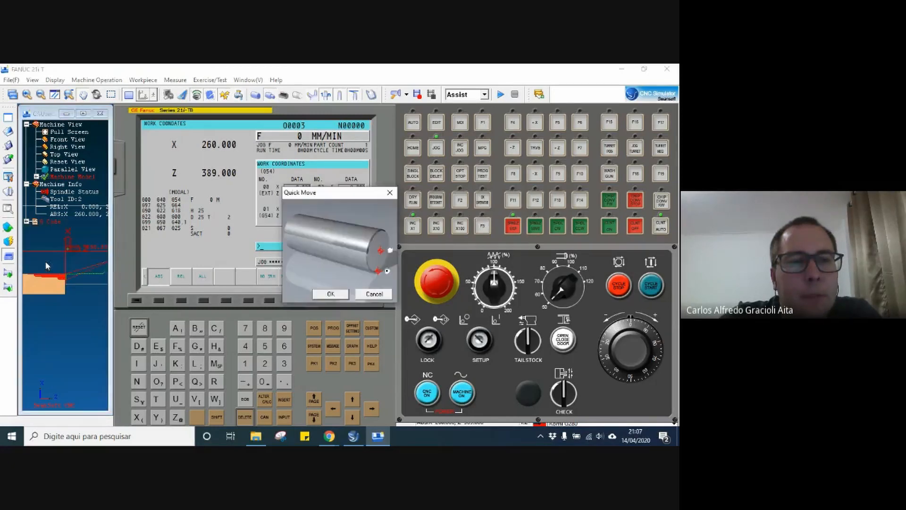
pyautogui.click(338, 294)
pyautogui.click(35, 221)
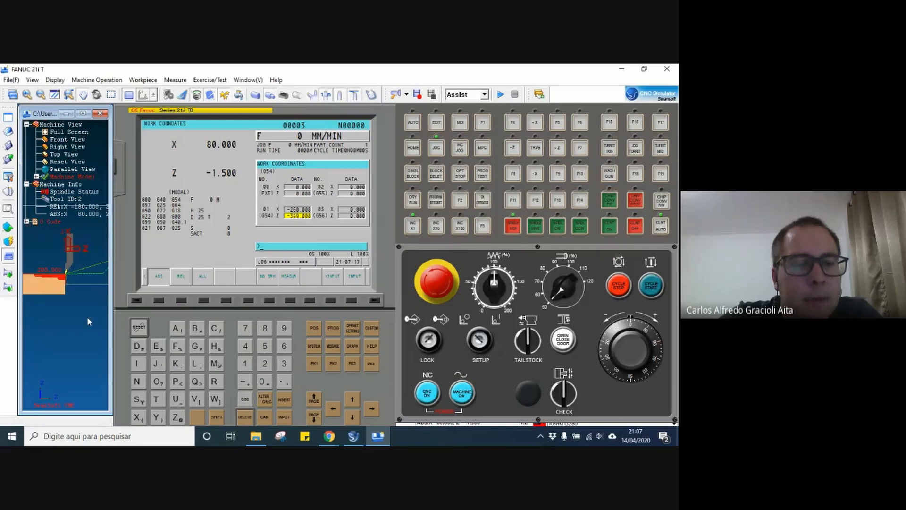
# Open the geometry table of the tool offsets on the control.
pyautogui.click(350, 332)
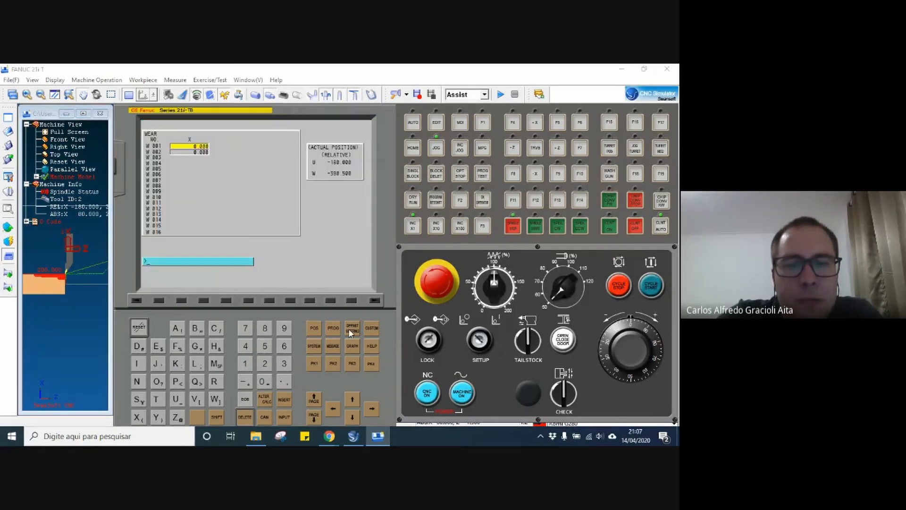
pyautogui.click(307, 301)
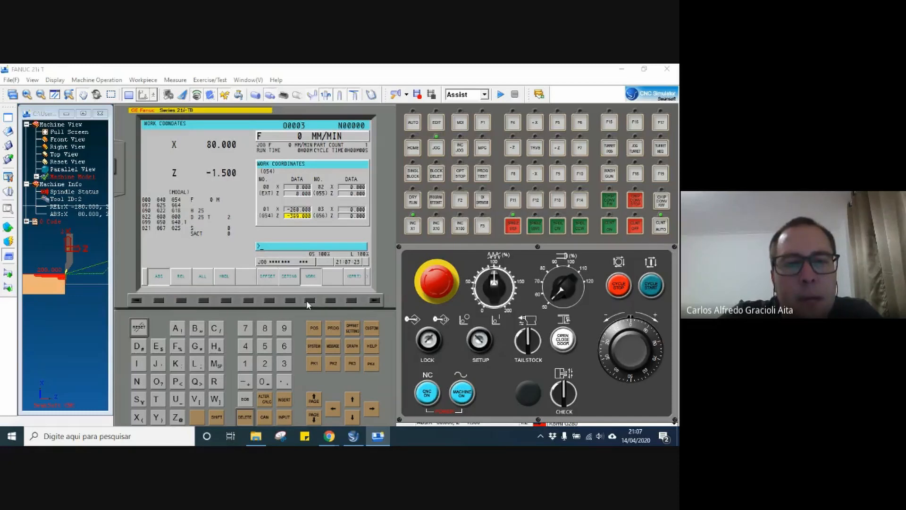
pyautogui.click(269, 301)
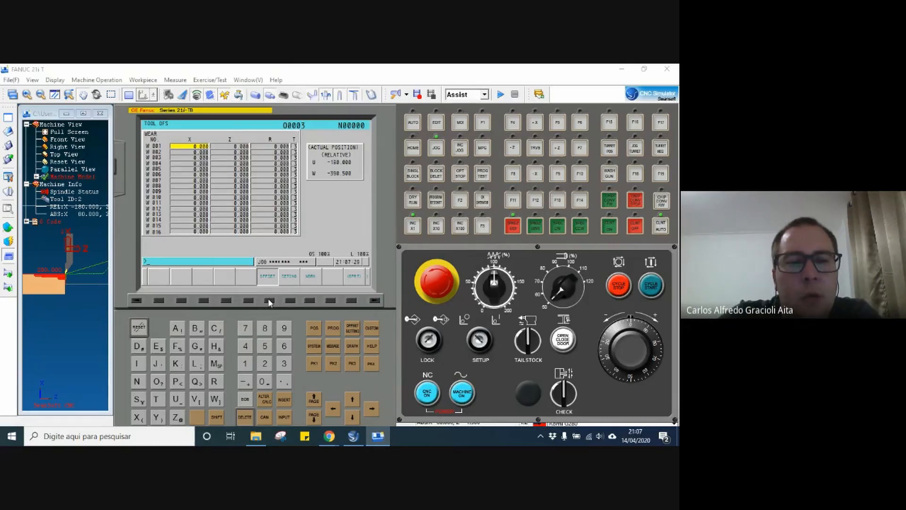
pyautogui.click(269, 300)
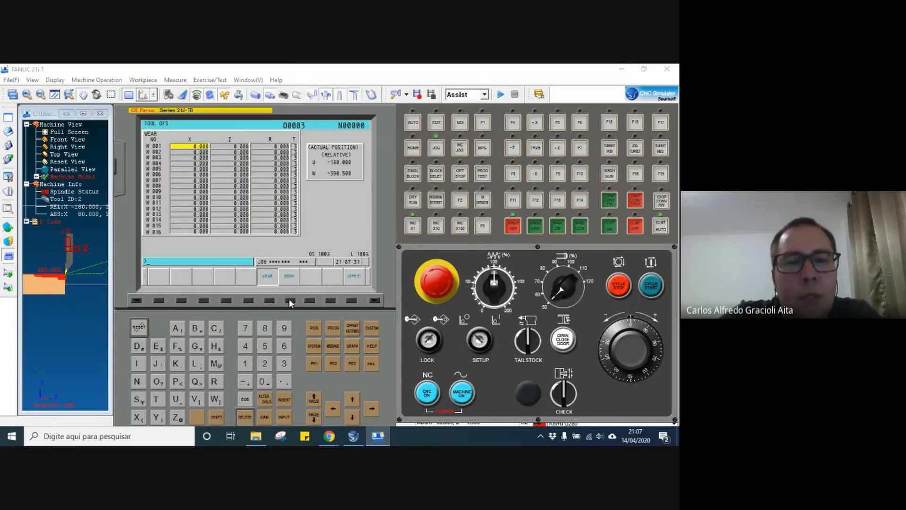
pyautogui.click(290, 300)
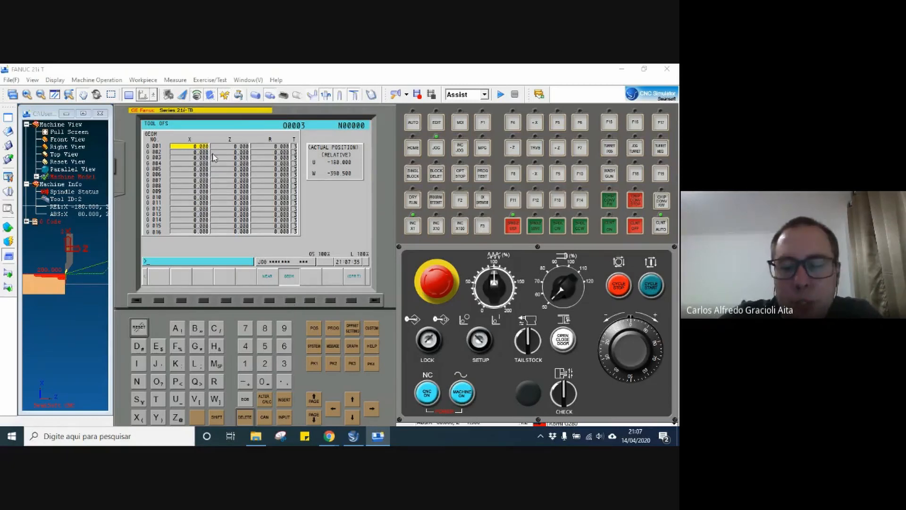
pyautogui.press('Down')
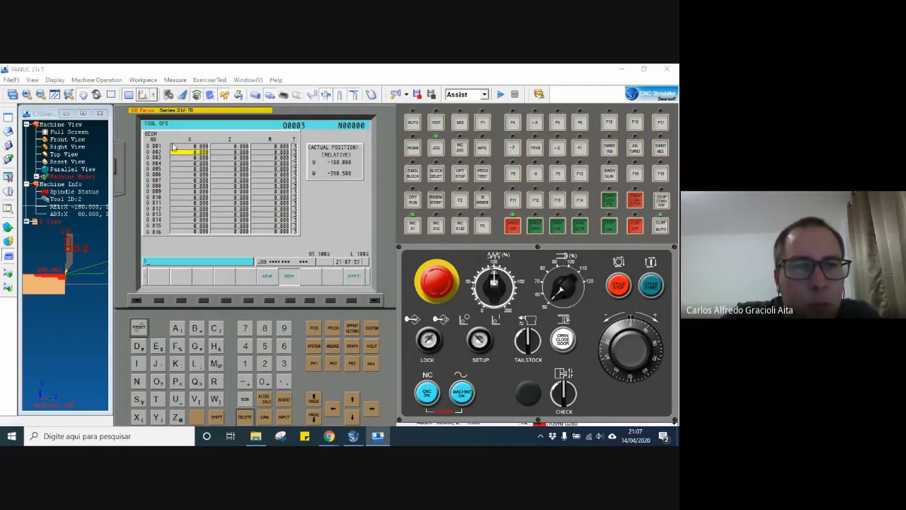
pyautogui.press('Up')
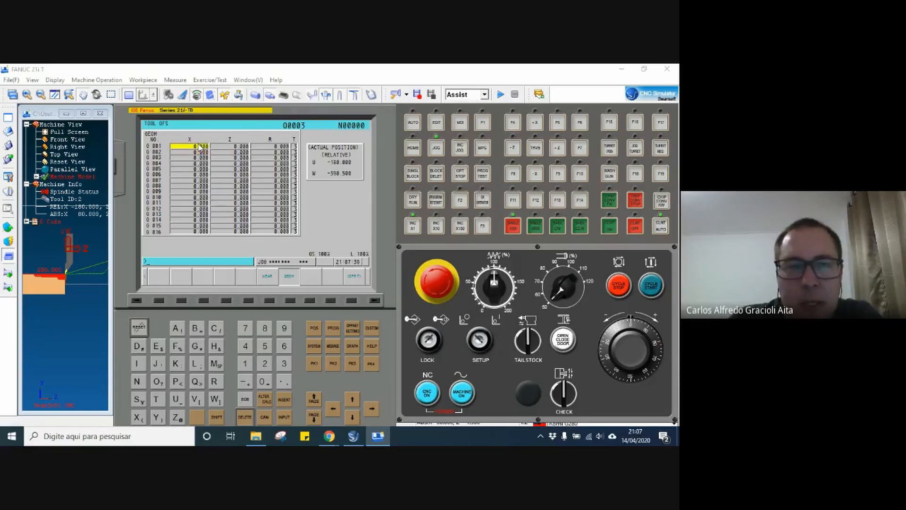
pyautogui.press('Right')
pyautogui.press('Left')
pyautogui.press('Right')
pyautogui.press('Left')
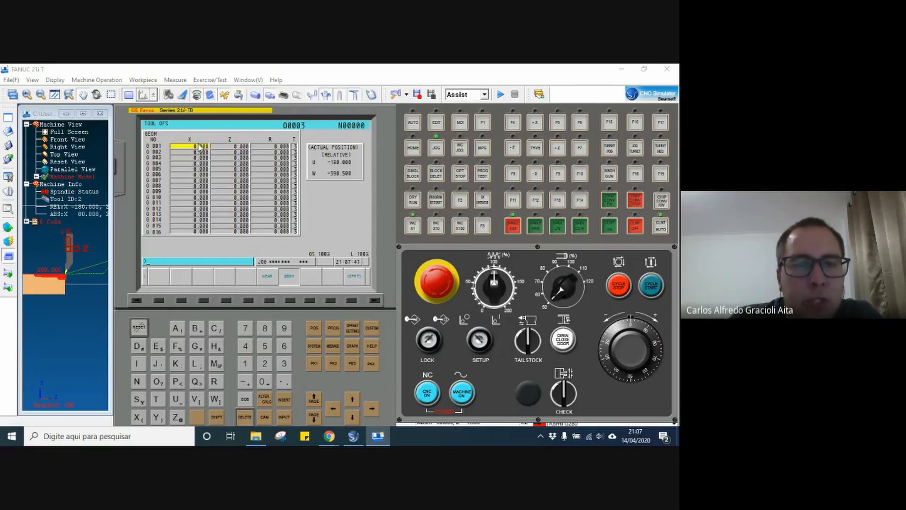
pyautogui.press('Right')
pyautogui.press('Left')
pyautogui.press('Right')
pyautogui.press('Left')
pyautogui.press('Right')
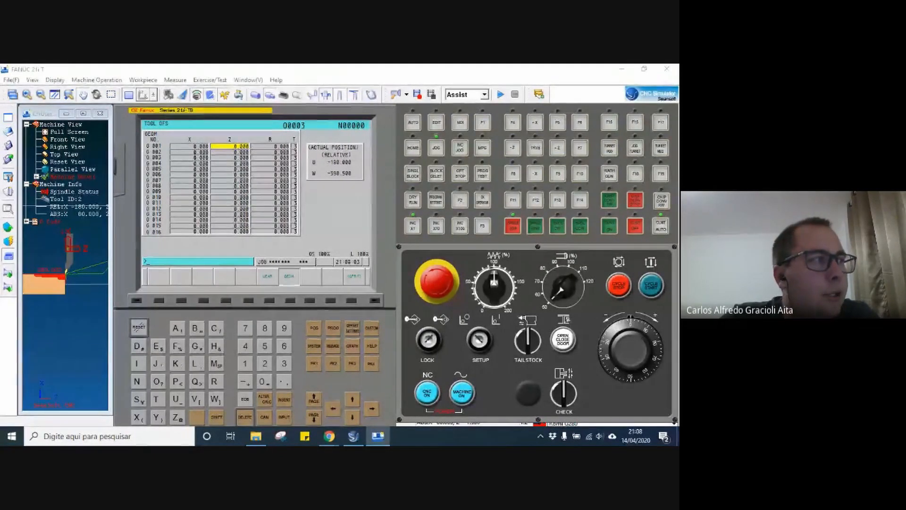
# Measure the geometry offsets of tool 2 in row G 002, using reference values X32 and Z0.
pyautogui.press('Down')
pyautogui.press('Up')
pyautogui.press('Down')
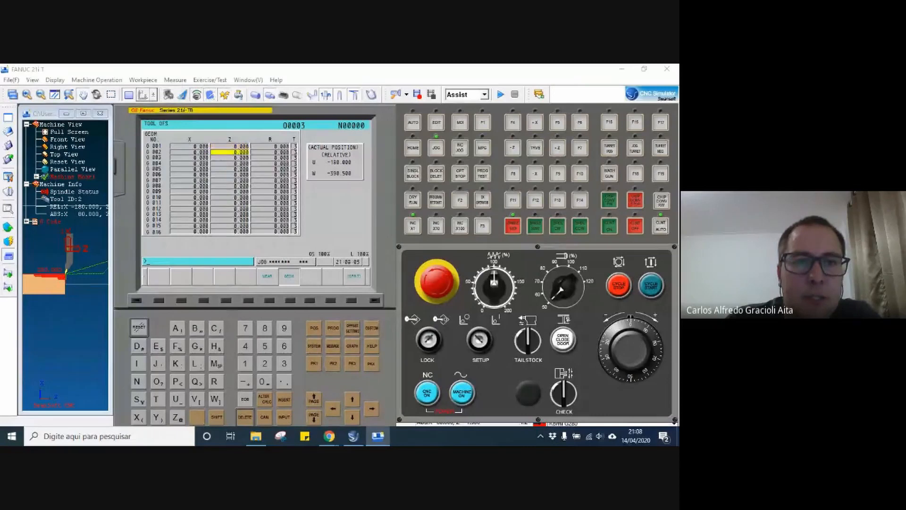
pyautogui.press('Left')
pyautogui.press('Right')
pyautogui.press('Left')
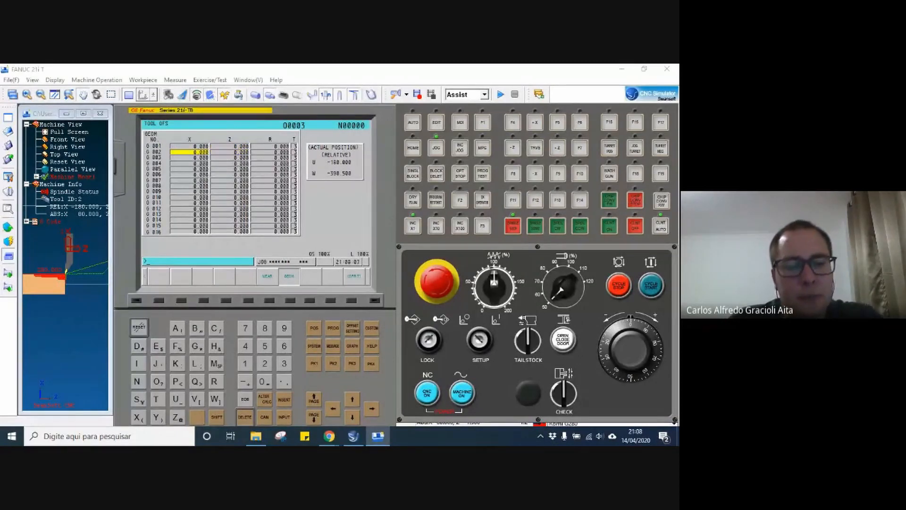
pyautogui.write('X52')
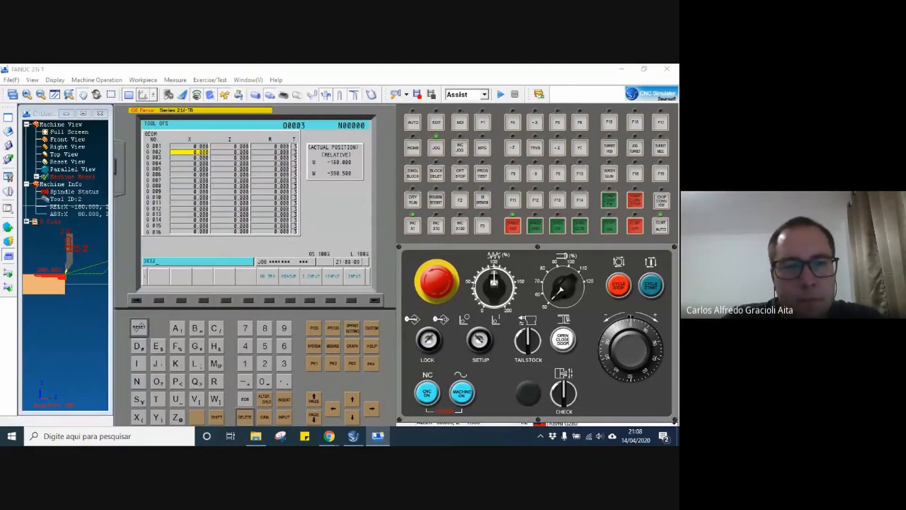
pyautogui.click(289, 301)
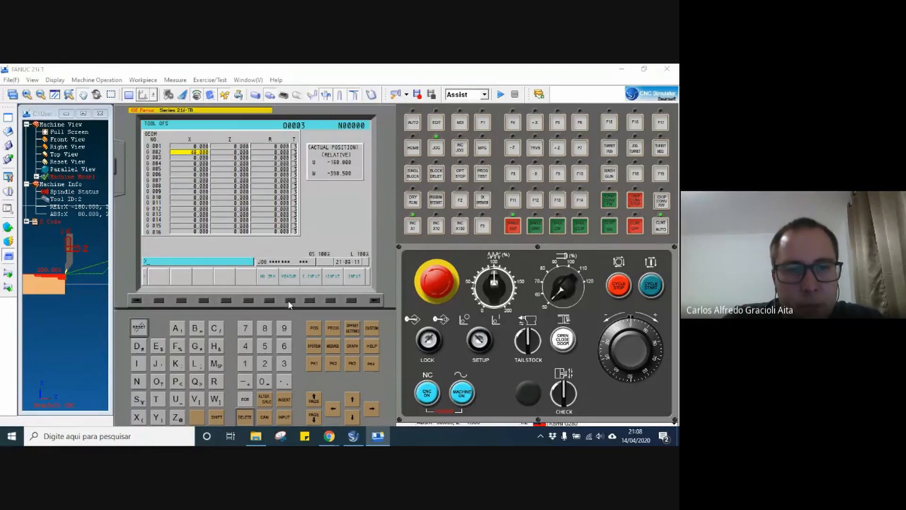
pyautogui.press('Right')
pyautogui.write('Z0')
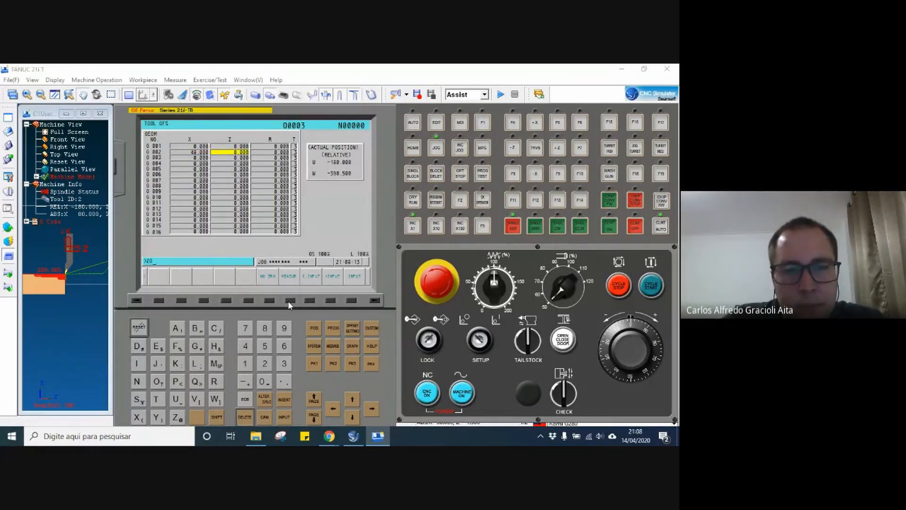
pyautogui.click(288, 301)
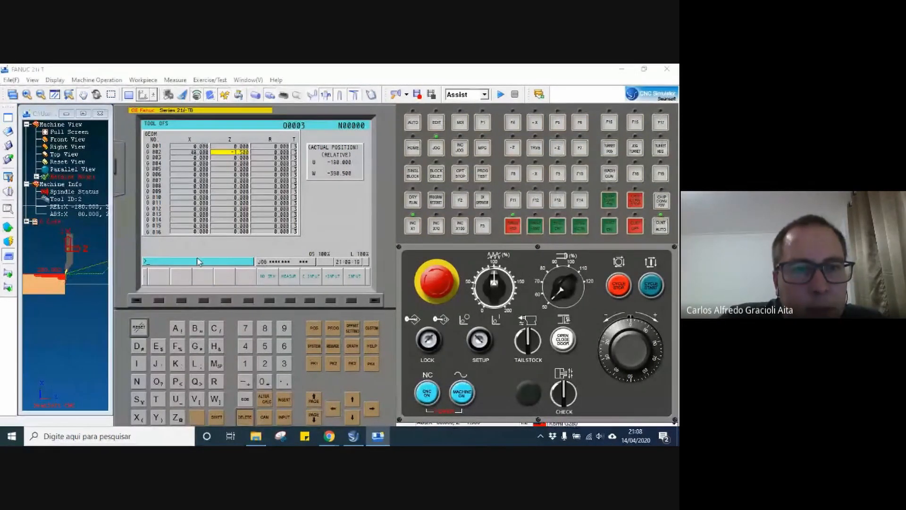
pyautogui.press('Left')
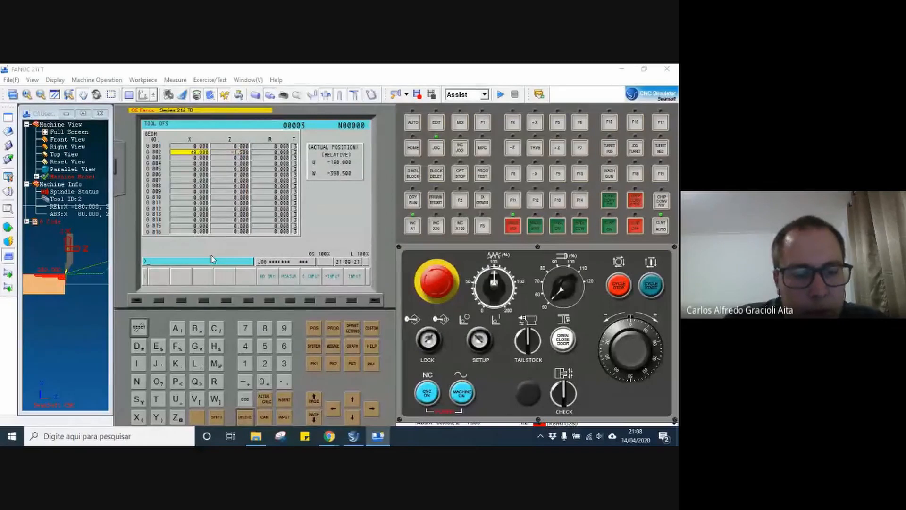
pyautogui.press('Right')
pyautogui.write('Z32')
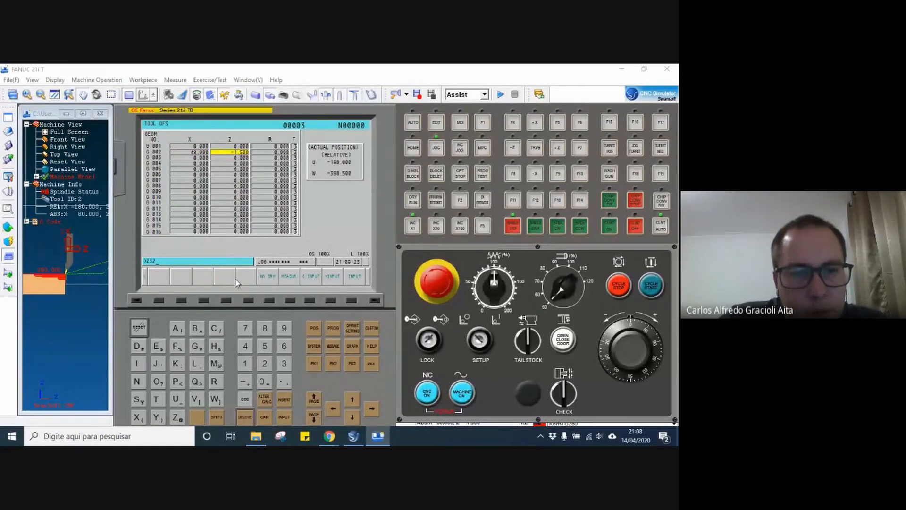
pyautogui.press('BackSpace')
pyautogui.press('BackSpace')
pyautogui.press('BackSpace')
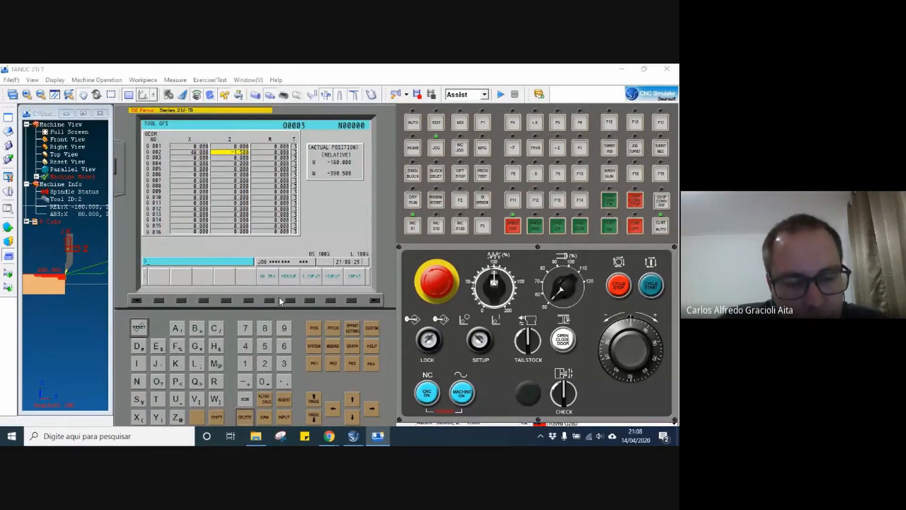
pyautogui.press('Left')
pyautogui.write('X32')
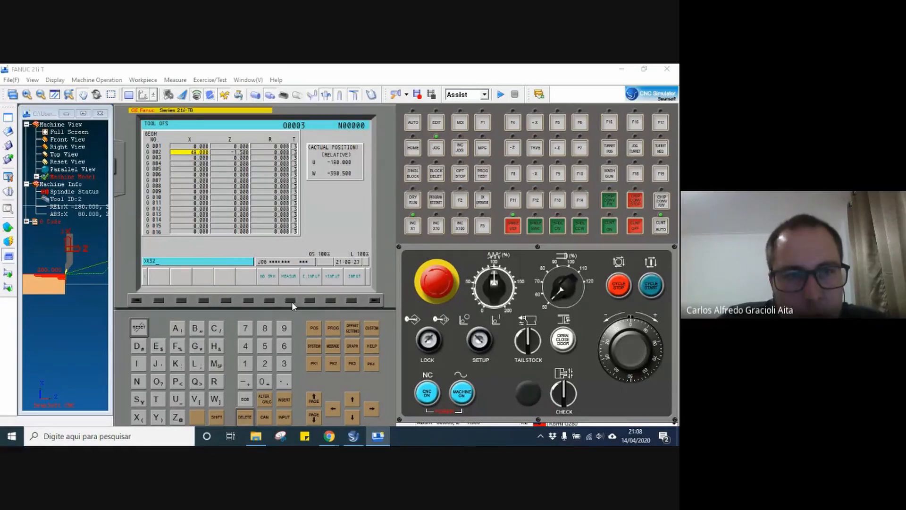
pyautogui.press('BackSpace')
pyautogui.press('BackSpace')
pyautogui.press('BackSpace')
pyautogui.press('Right')
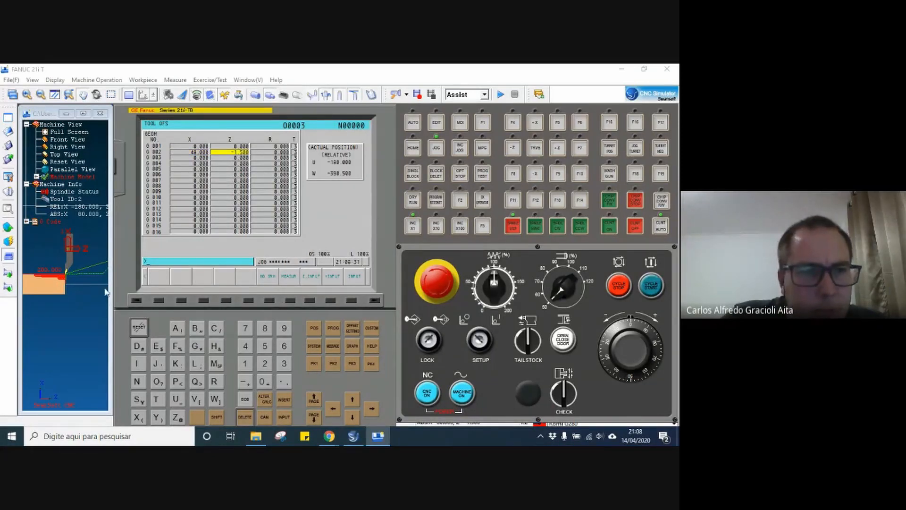
# Select AUTO mode and measure tool 2's X geometry offset in row G 002 with reference value X80.
pyautogui.click(413, 123)
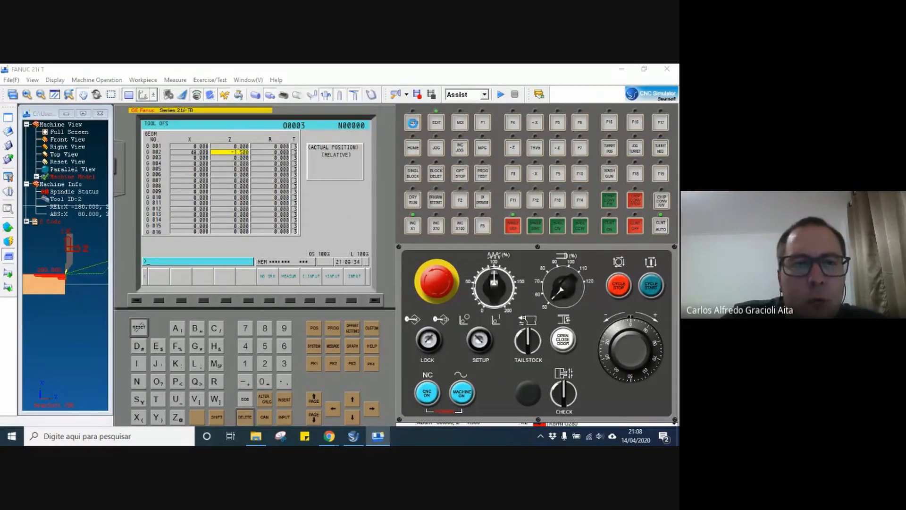
pyautogui.click(36, 222)
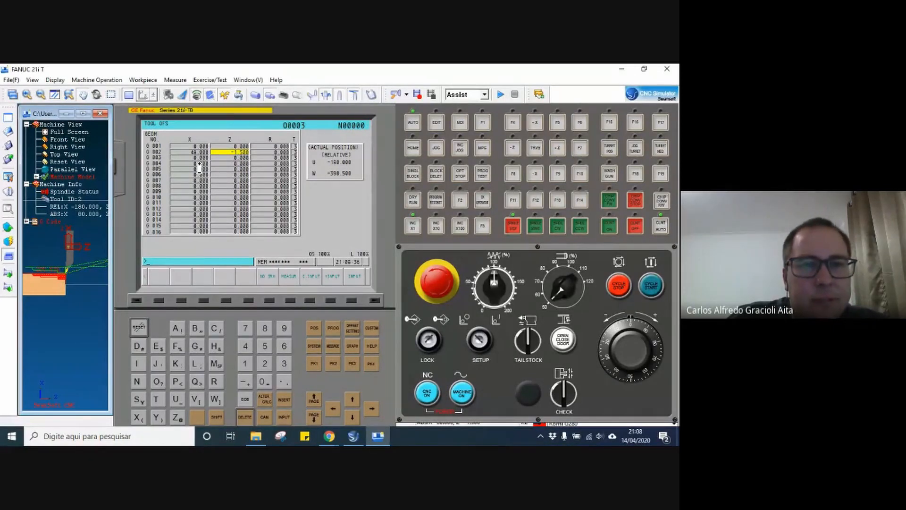
pyautogui.press('Left')
pyautogui.write('X')
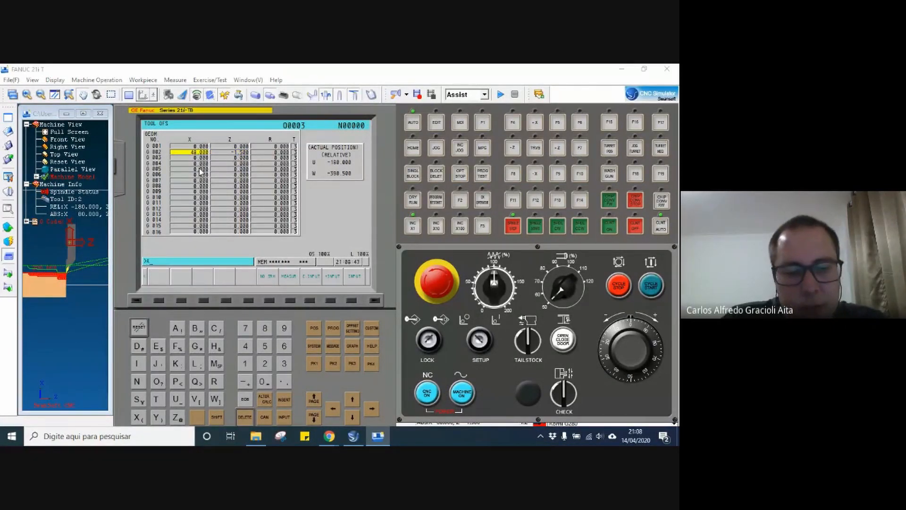
pyautogui.click(288, 300)
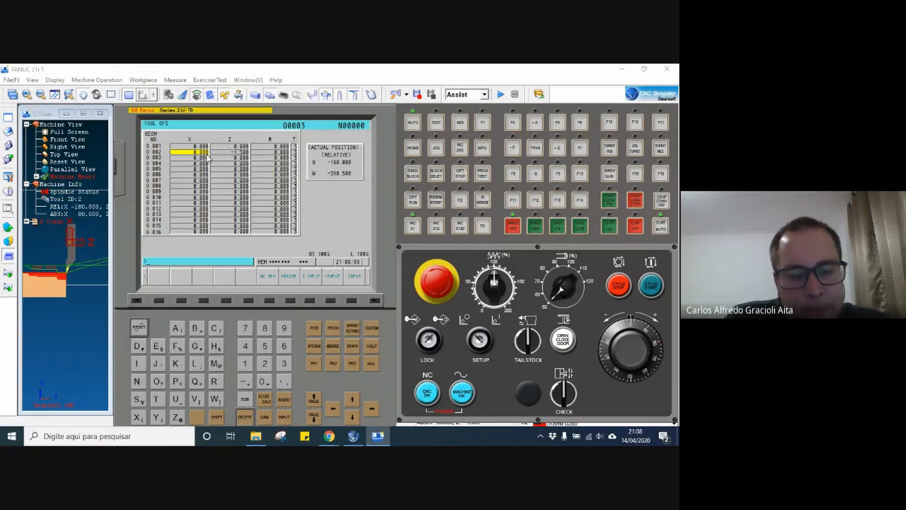
pyautogui.write('68')
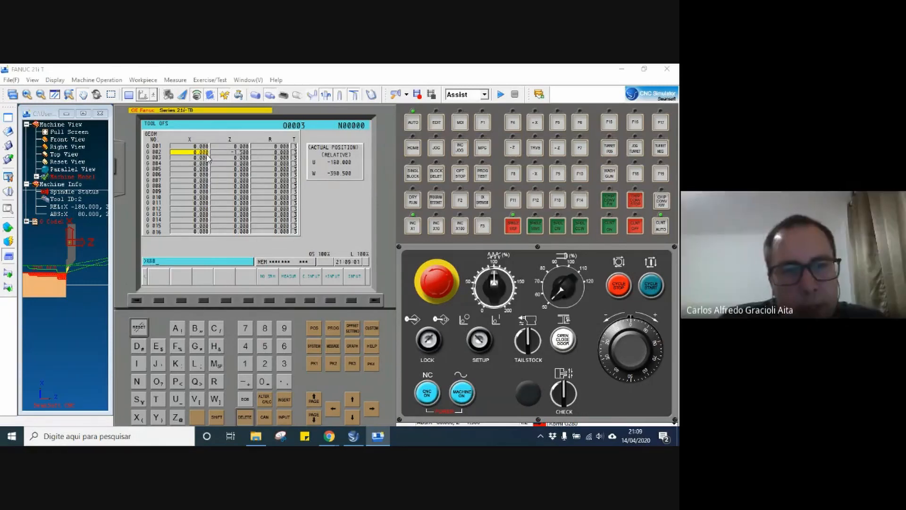
pyautogui.click(290, 300)
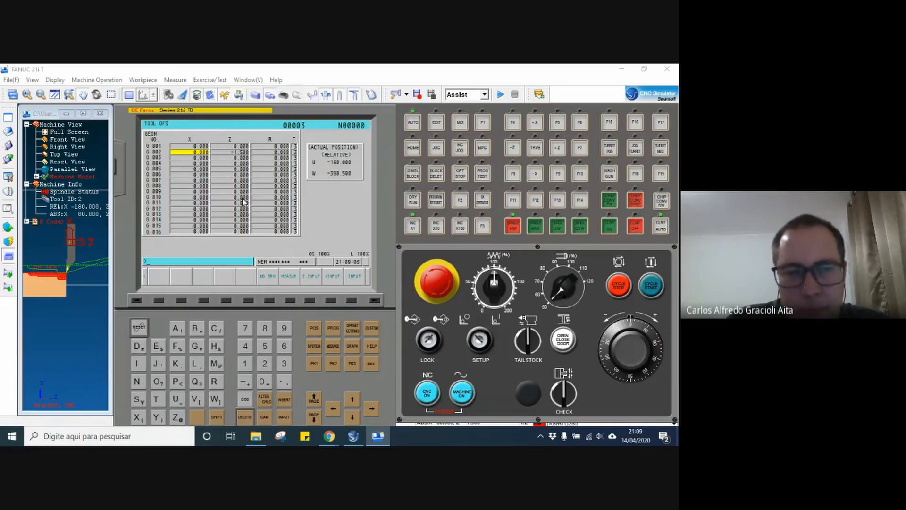
pyautogui.press('Right')
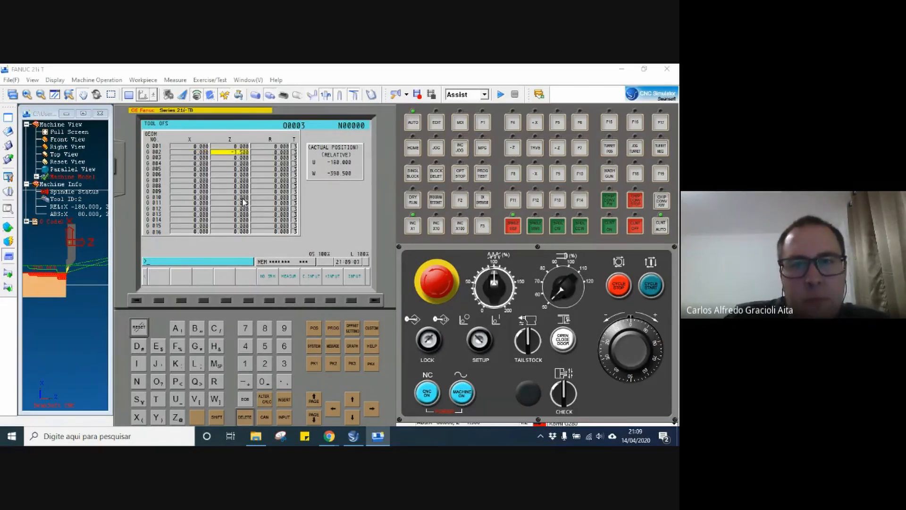
# Reselect AUTO mode, display program O0003 on the control, and collapse the G Code and Machine Info branches in the machine view.
pyautogui.click(432, 126)
pyautogui.click(412, 123)
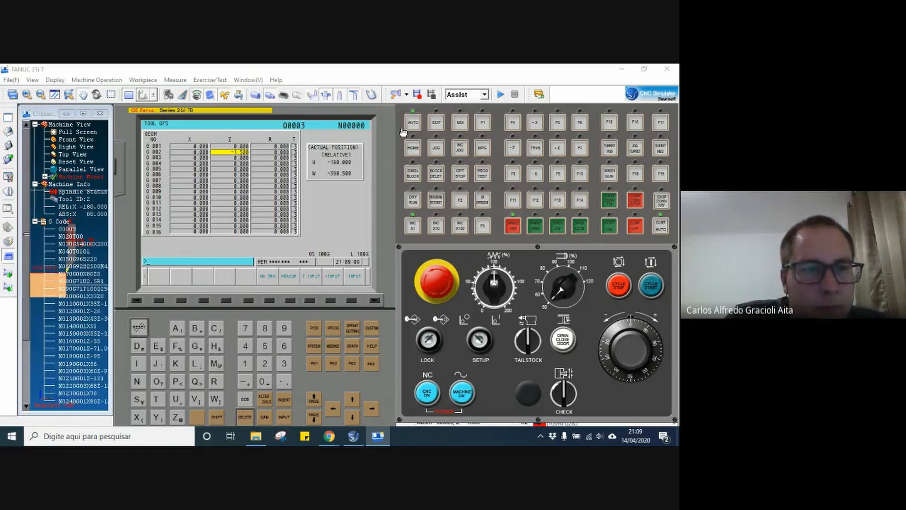
pyautogui.click(35, 222)
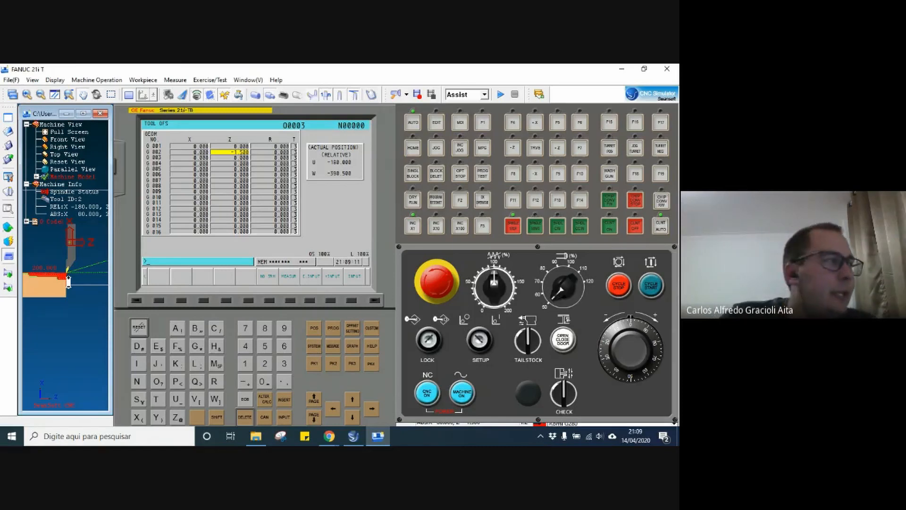
pyautogui.scroll(1, 42, 287)
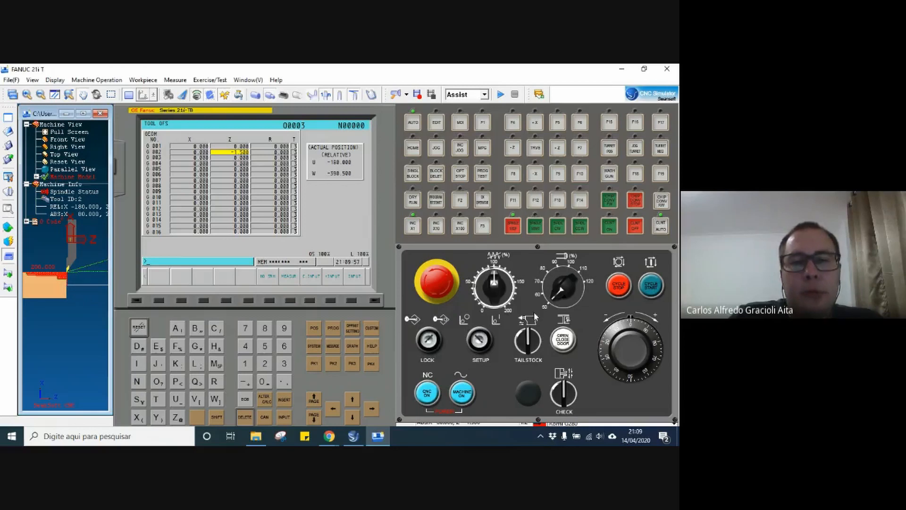
pyautogui.click(413, 123)
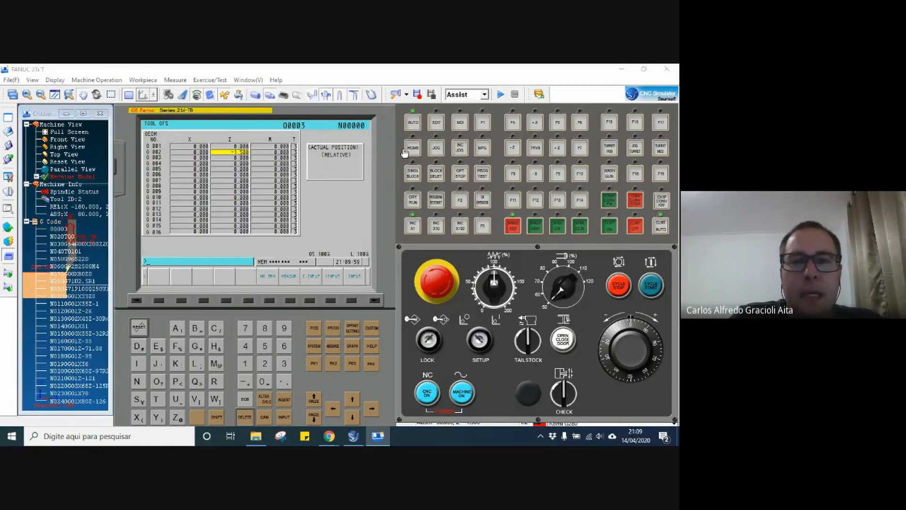
pyautogui.click(332, 329)
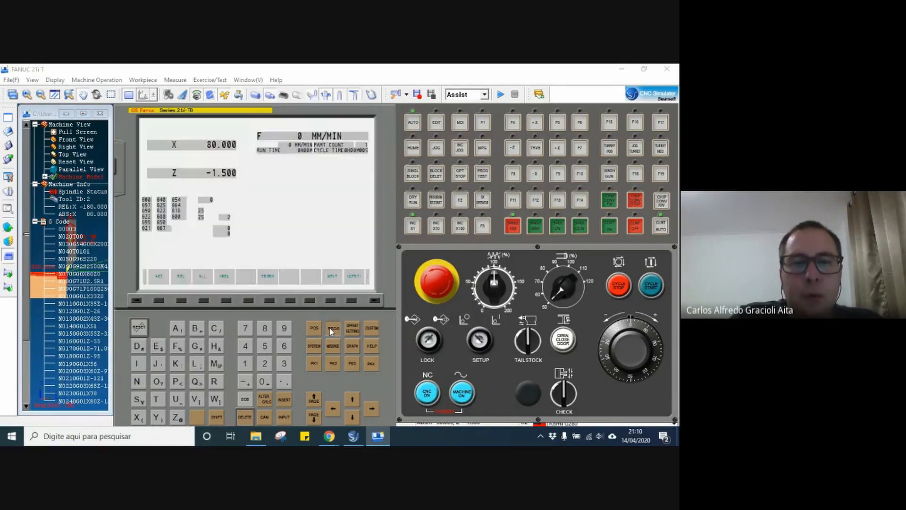
pyautogui.click(35, 222)
pyautogui.click(27, 184)
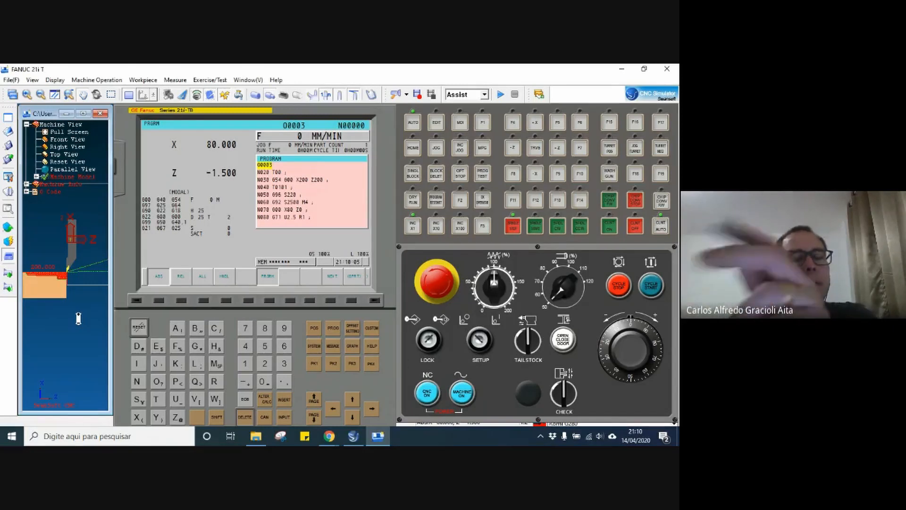
# Frame the tool and workpiece in the machine view and start the machining cycle of program O0003.
pyautogui.scroll(-1, 80, 320)
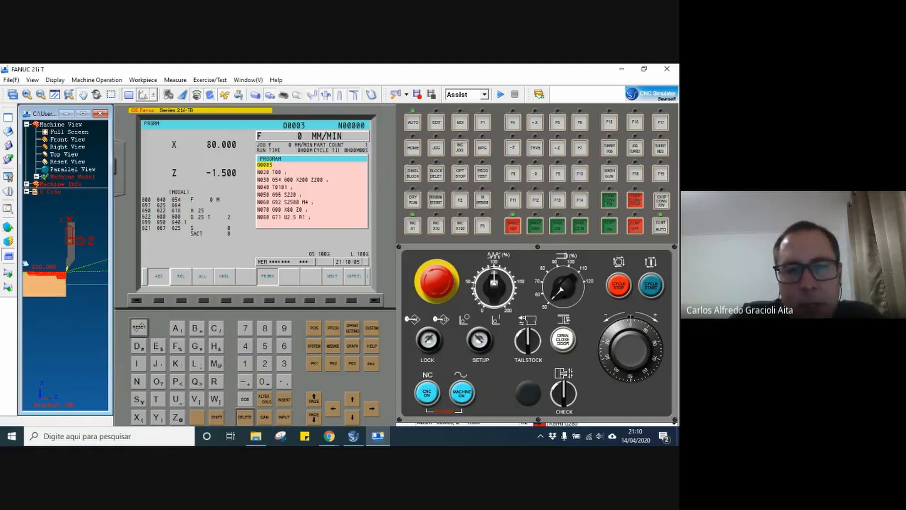
pyautogui.scroll(1, 108, 250)
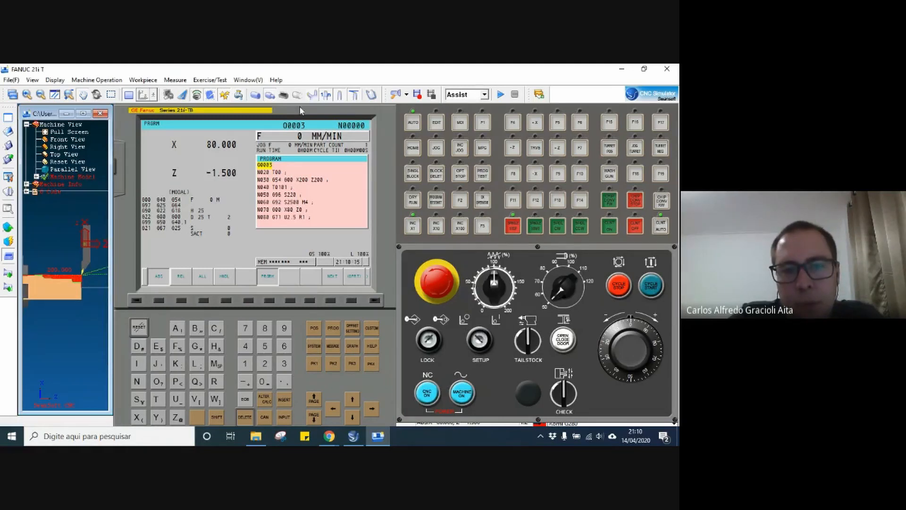
pyautogui.click(649, 286)
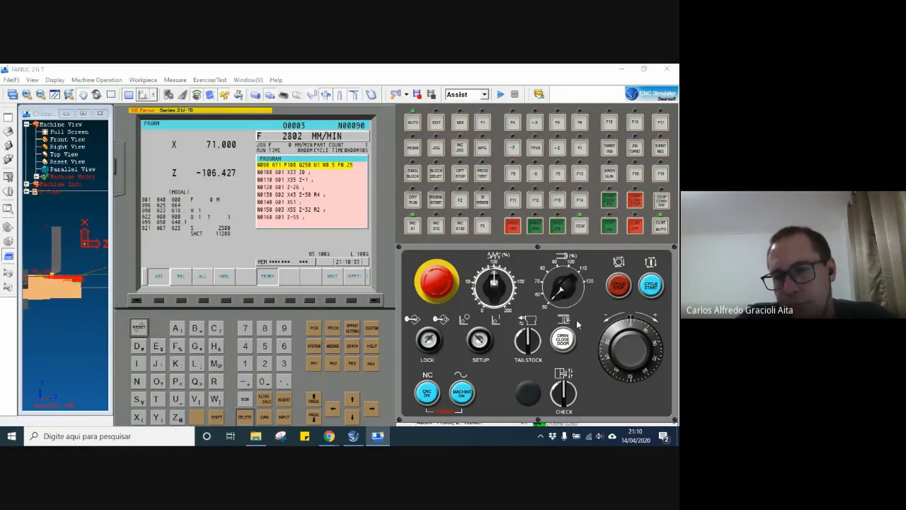
# Set the feed override to 200% and the spindle override to 100% while the program runs.
pyautogui.click(509, 307)
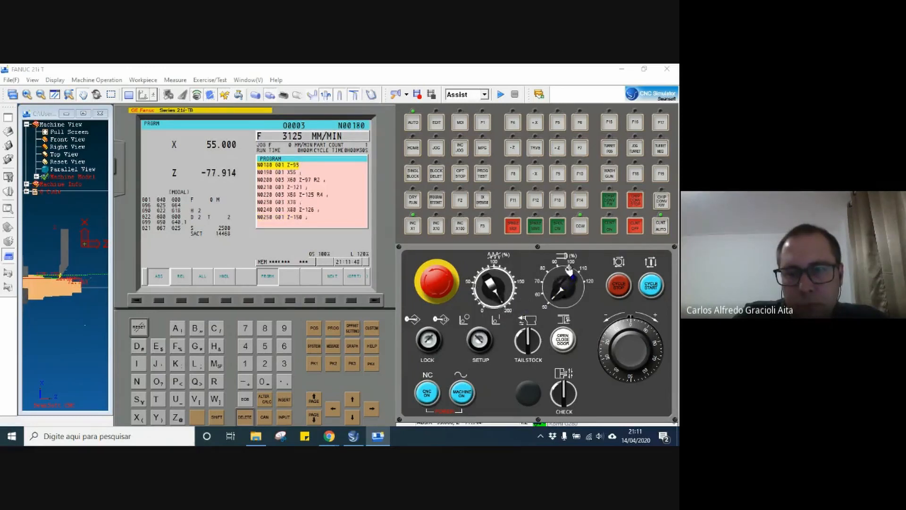
pyautogui.click(569, 272)
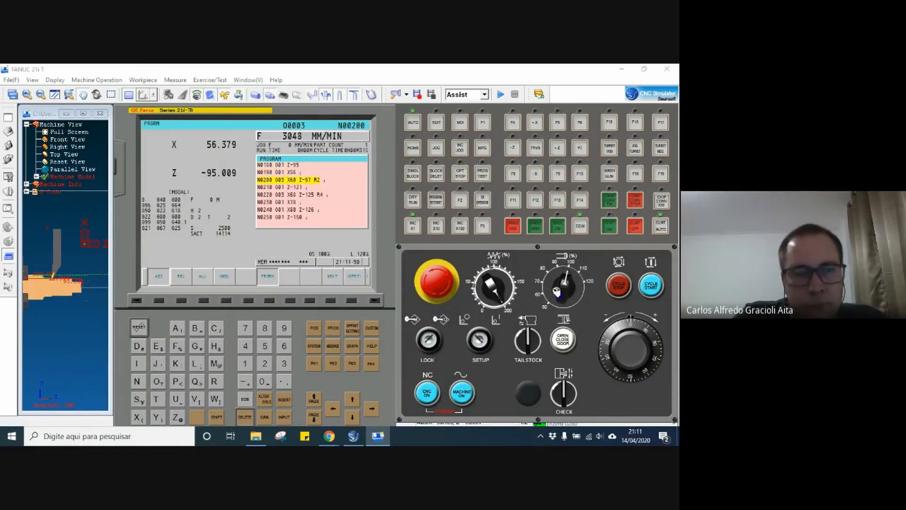
# Lower the computer's speaker volume to 10.
pyautogui.click(598, 436)
pyautogui.scroll(-6, 612, 417)
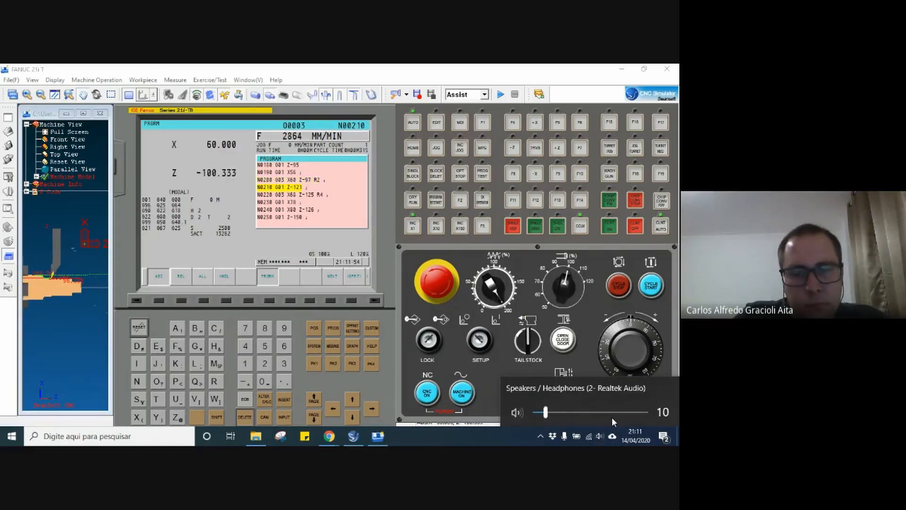
pyautogui.click(491, 437)
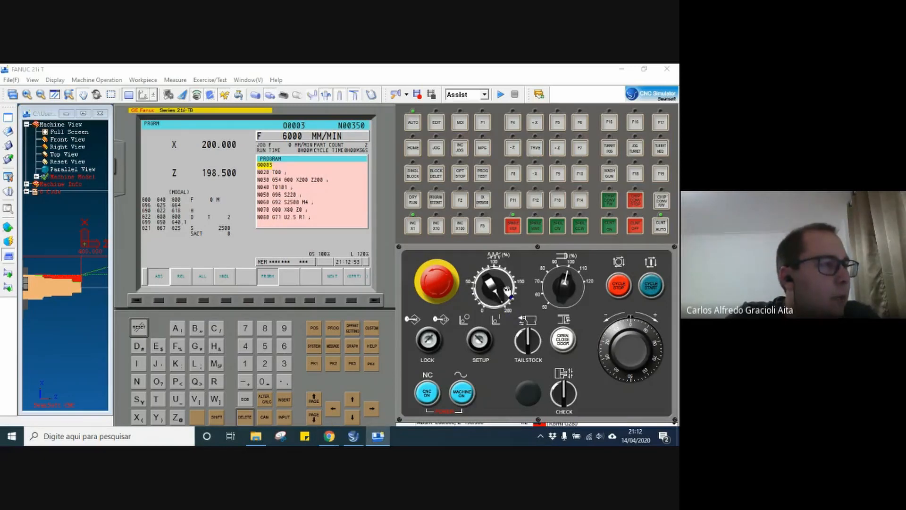
# Dismiss the presentation notification and demonstrate the feed override at settings including 100% and 50%, ending at 200%.
pyautogui.click(513, 279)
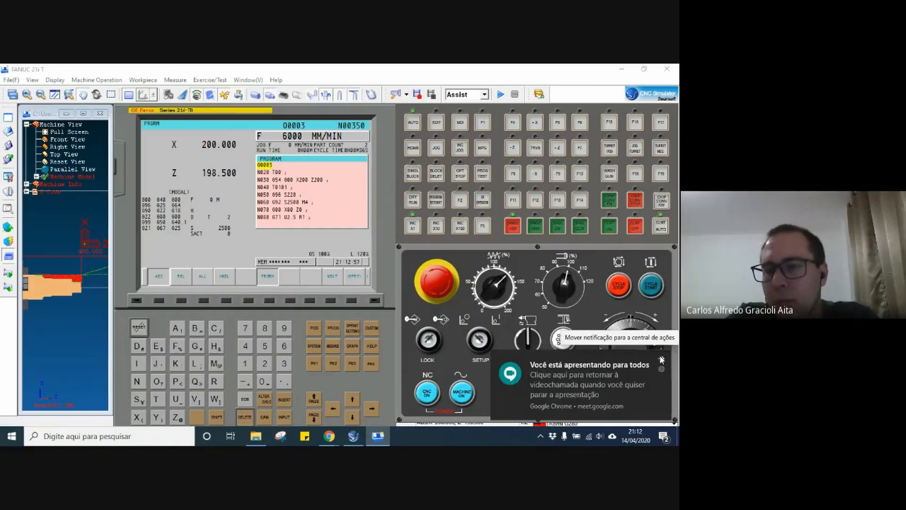
pyautogui.click(661, 360)
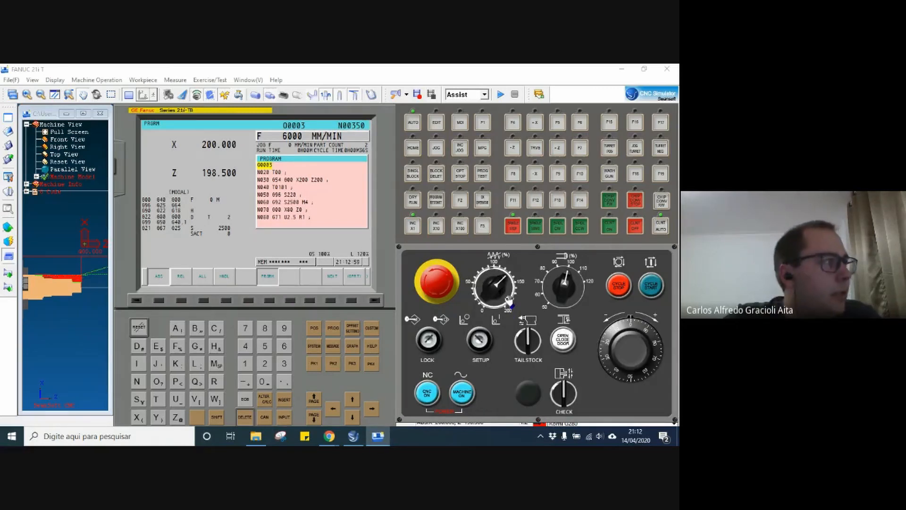
pyautogui.click(494, 273)
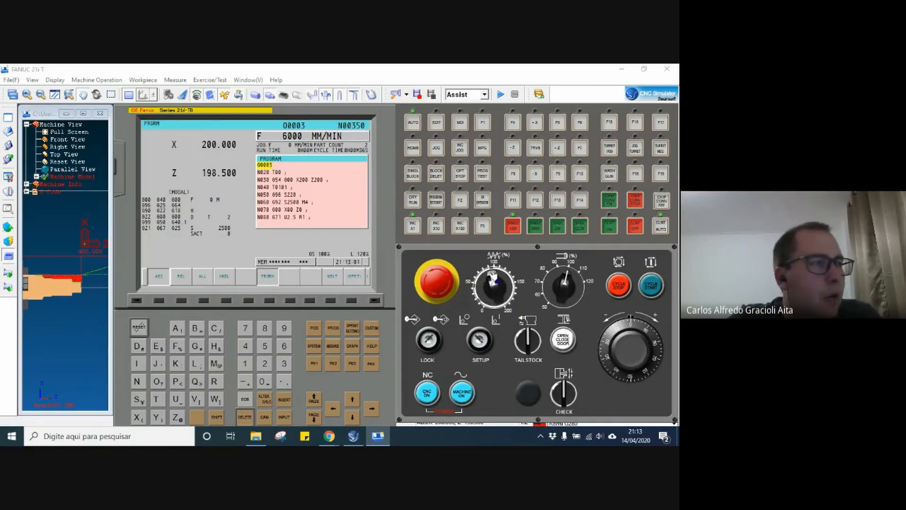
pyautogui.click(471, 284)
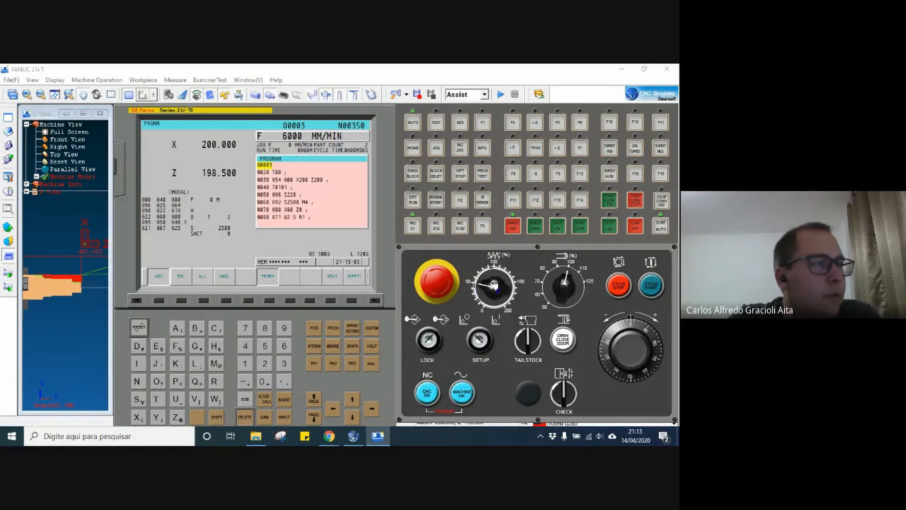
pyautogui.click(508, 305)
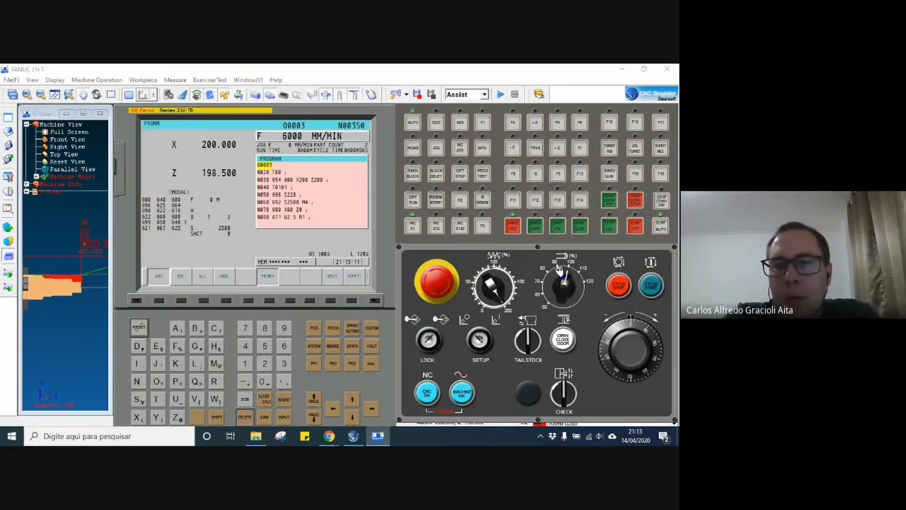
# Demonstrate the spindle override by lowering it in stages to 50% and returning it to 100%.
pyautogui.click(550, 275)
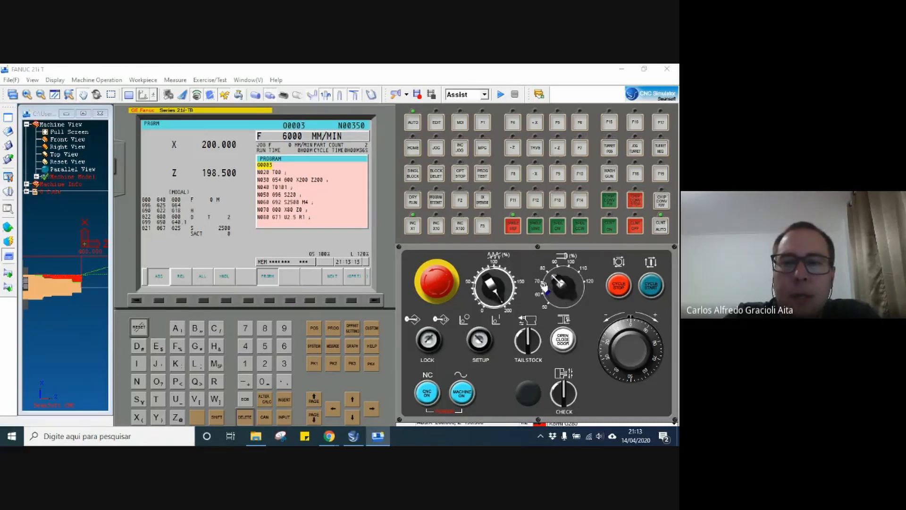
pyautogui.click(544, 289)
pyautogui.click(546, 298)
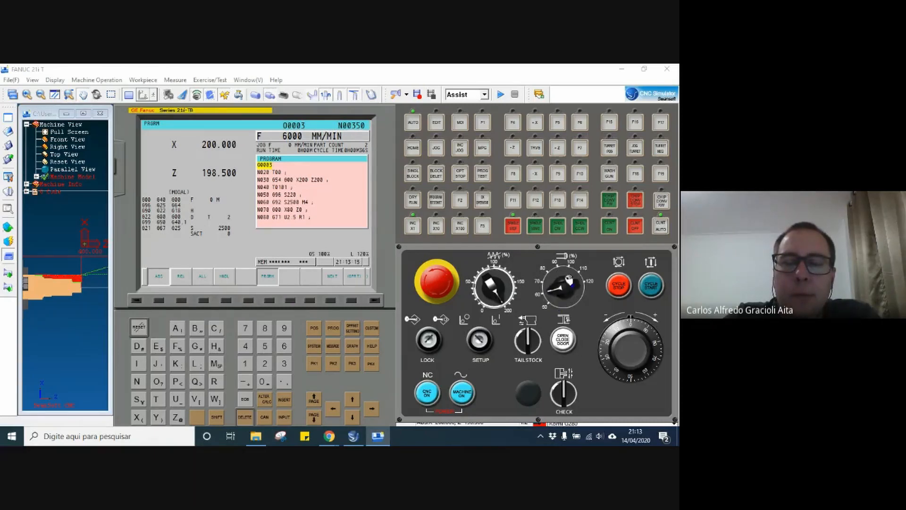
pyautogui.click(552, 305)
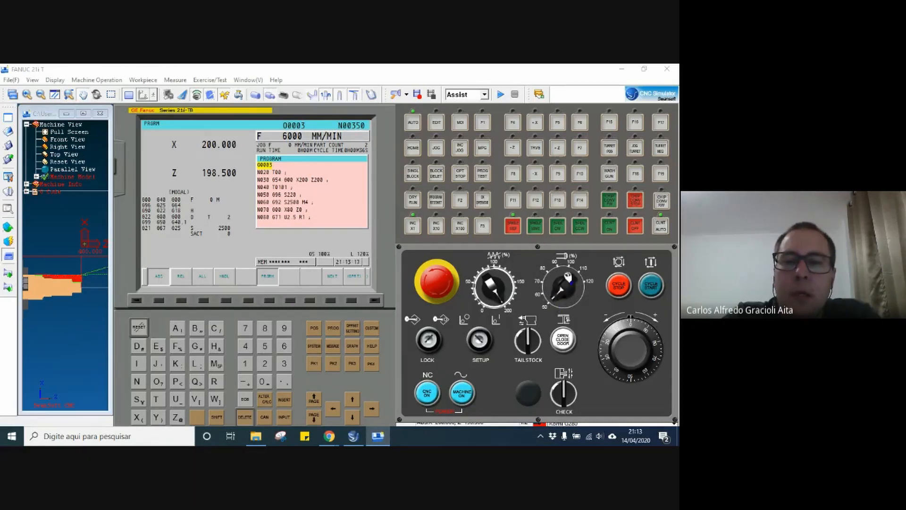
pyautogui.click(570, 270)
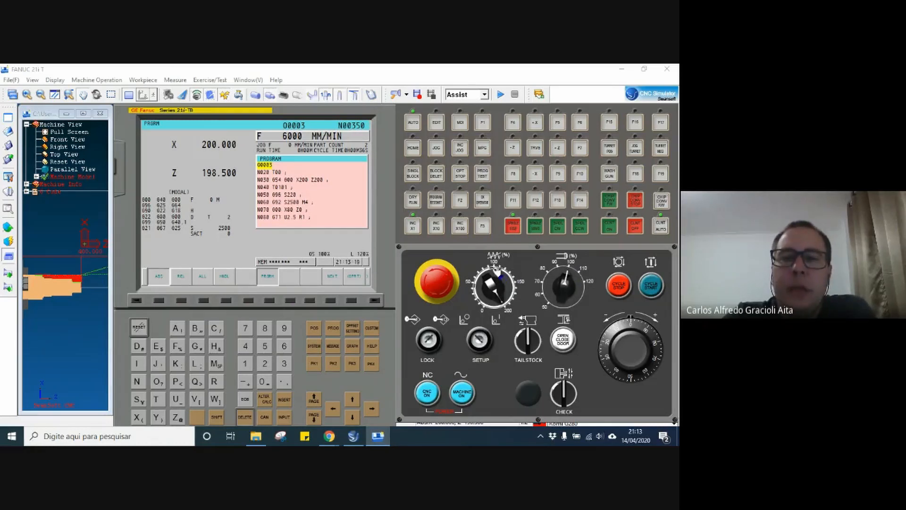
# Set the feed override to 100%, and turn the spindle override to 50% and finally up to 120%.
pyautogui.click(498, 272)
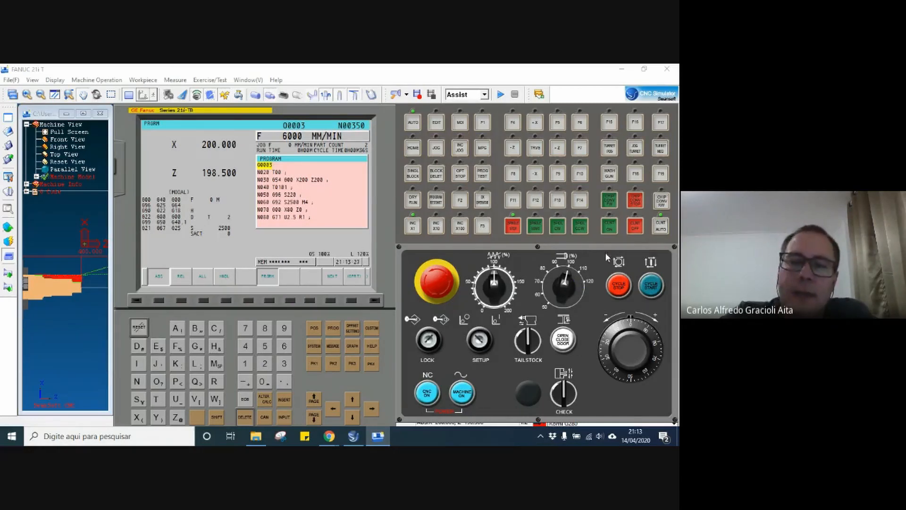
pyautogui.click(552, 307)
pyautogui.click(552, 306)
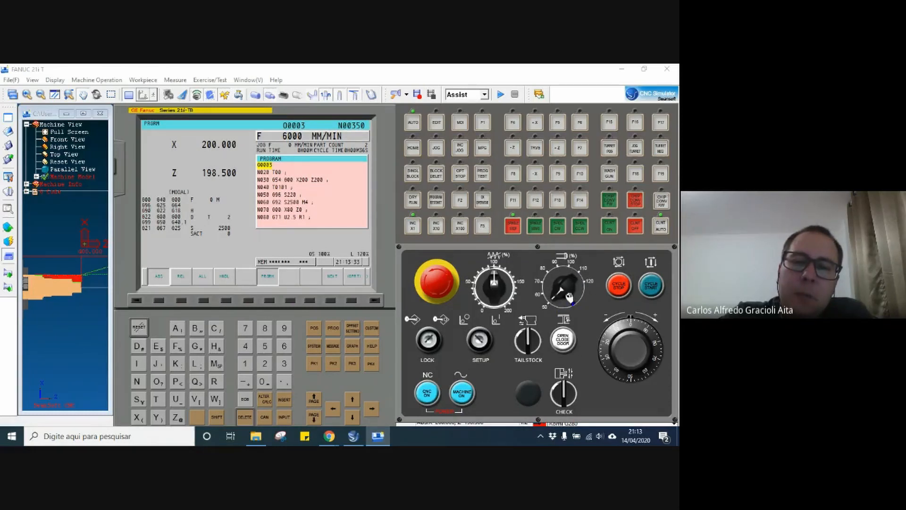
pyautogui.click(586, 284)
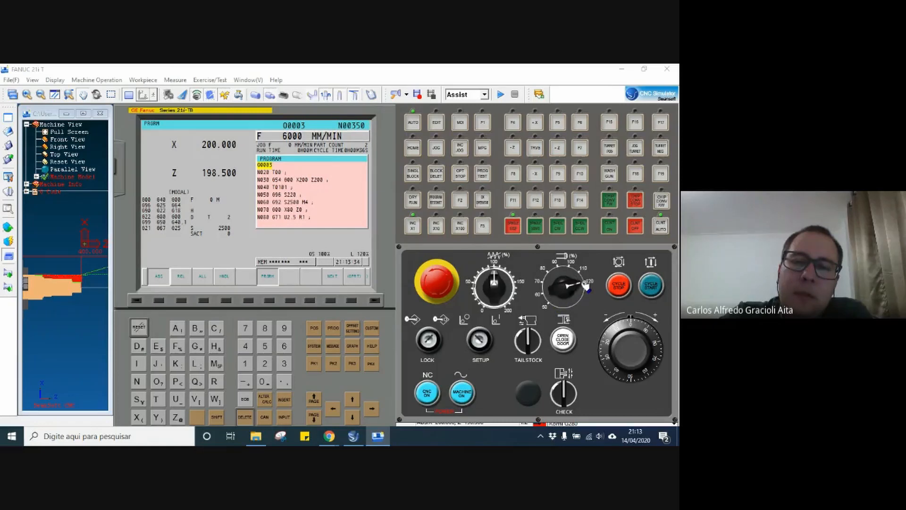
# Demonstrate the feed override's extremes at 0% and 200%, and return it to 100%.
pyautogui.click(483, 308)
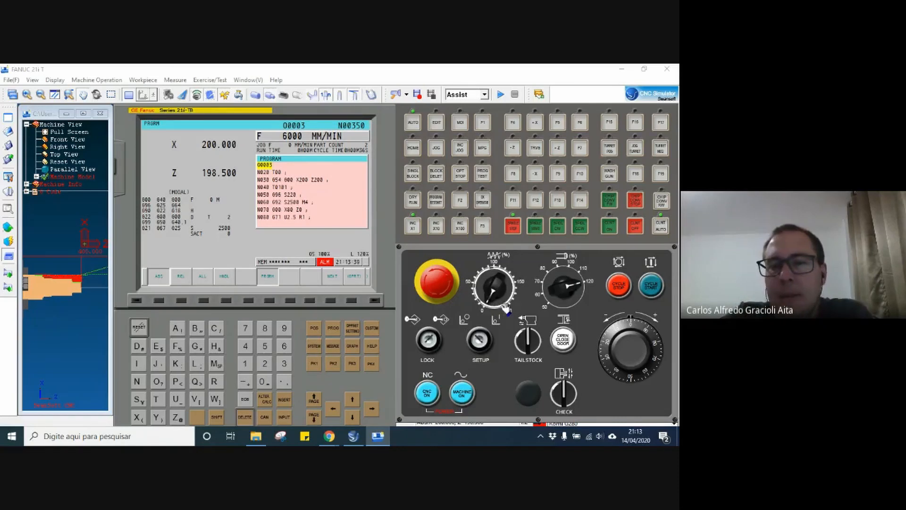
pyautogui.click(508, 309)
pyautogui.click(514, 296)
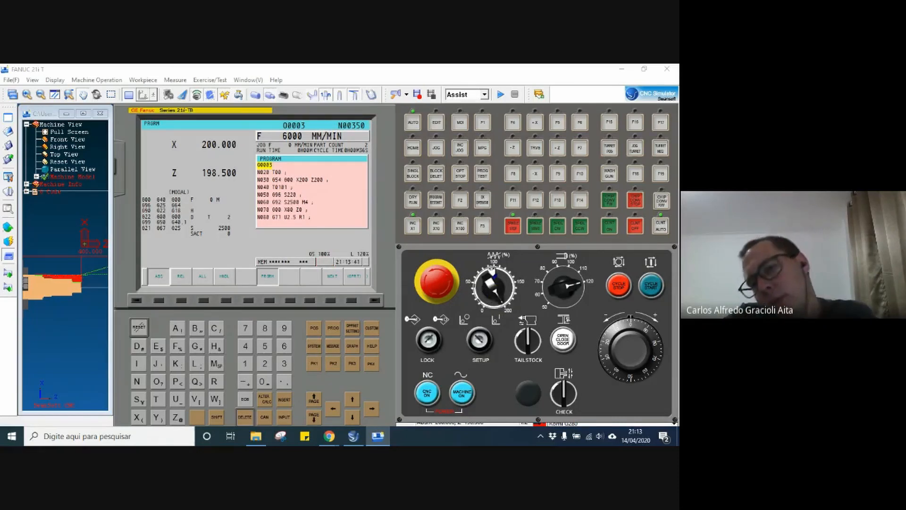
pyautogui.click(514, 296)
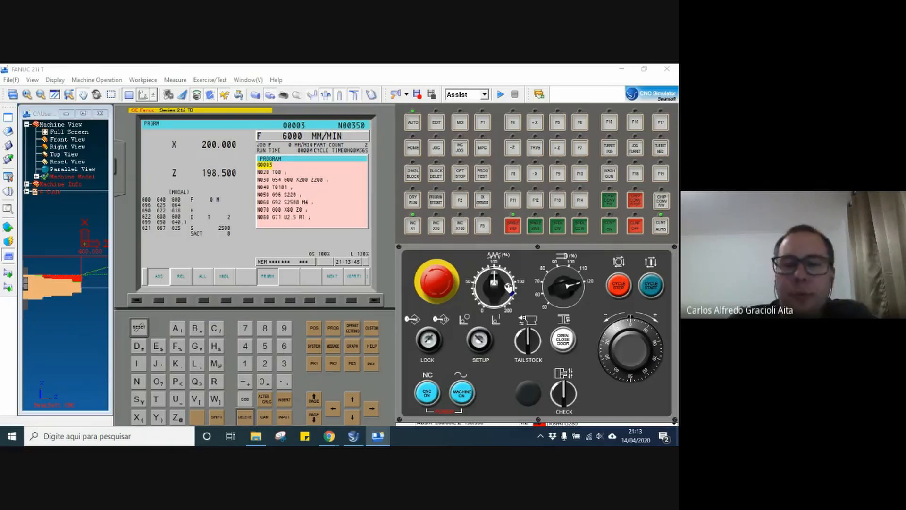
# Toggle the tailstock switch and return it to its original position.
pyautogui.click(529, 337)
pyautogui.click(529, 338)
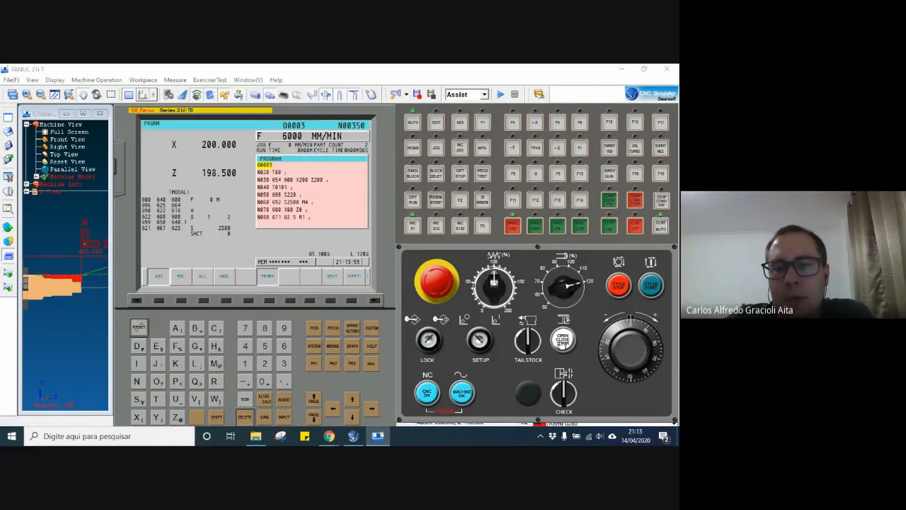
# Toggle the check switch and return it to its original position.
pyautogui.click(567, 393)
pyautogui.click(567, 394)
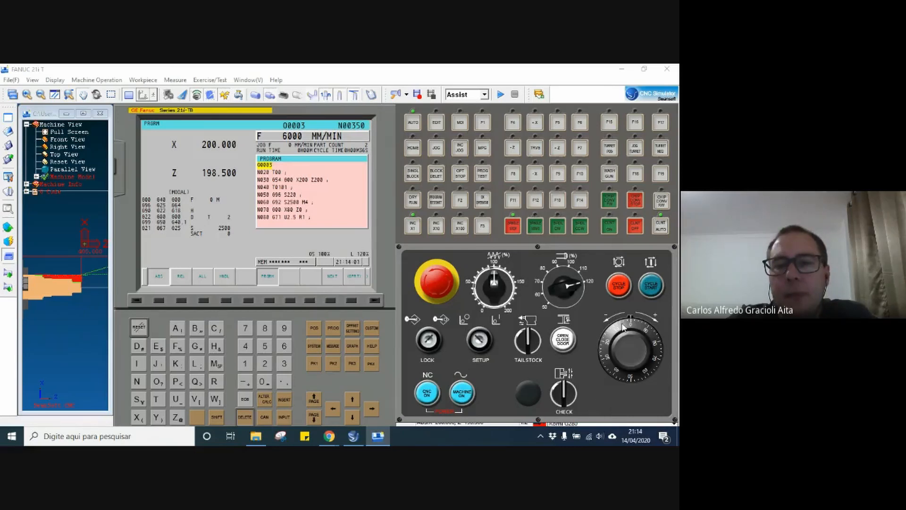
# Try turning the handwheel in automatic mode, and switch the machine to MPG handwheel mode.
pyautogui.moveTo(623, 327)
pyautogui.mouseDown()
pyautogui.moveTo(649, 346)
pyautogui.moveTo(628, 381)
pyautogui.moveTo(639, 334)
pyautogui.mouseUp()
pyautogui.moveTo(609, 361); pyautogui.dragTo(641, 355)
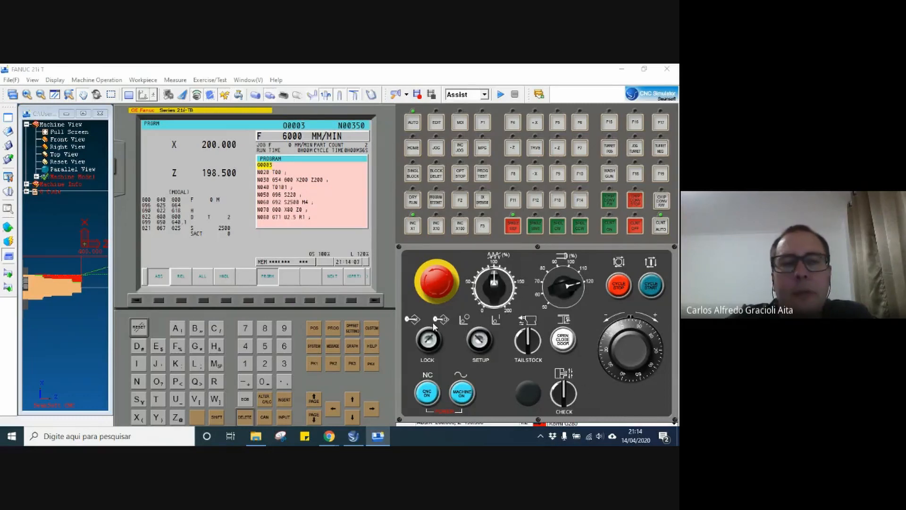
pyautogui.click(436, 148)
pyautogui.click(480, 150)
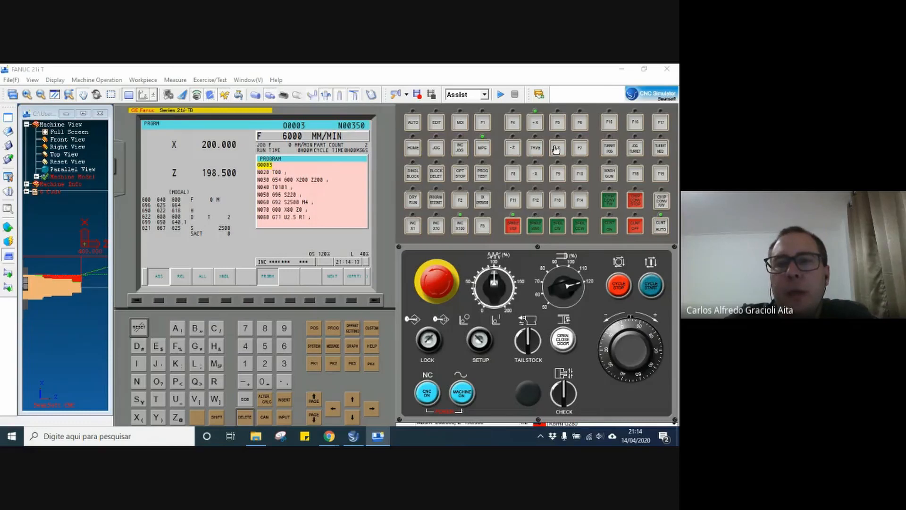
# Move the X axis in the positive direction to 242.800 with the handwheel, and reset the control.
pyautogui.moveTo(629, 323); pyautogui.dragTo(657, 364)
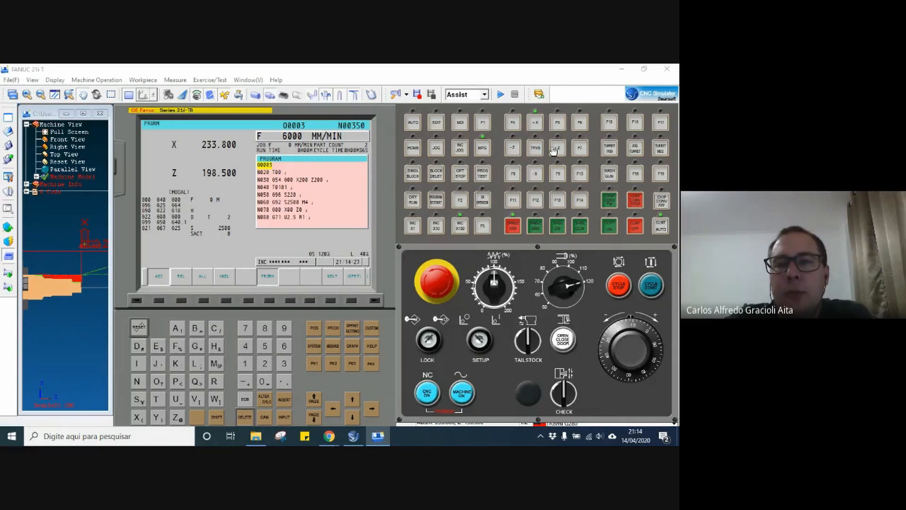
pyautogui.moveTo(626, 328); pyautogui.dragTo(623, 370)
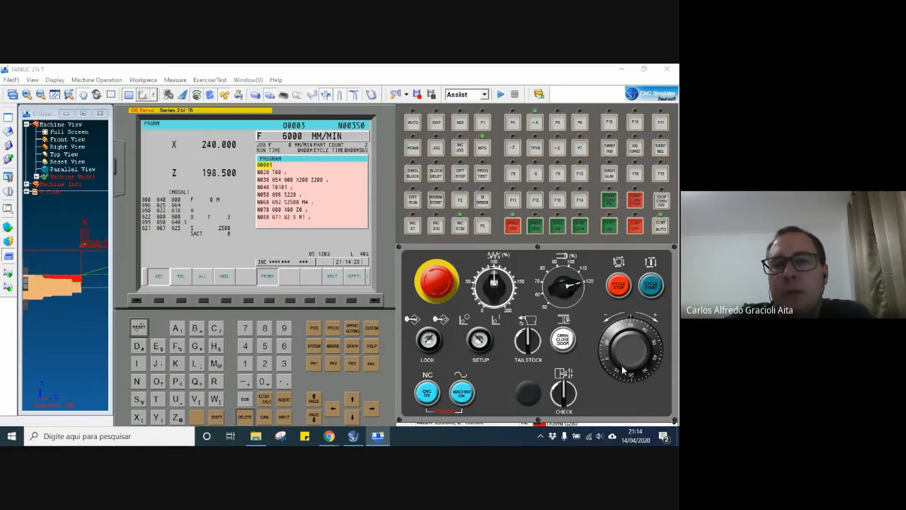
pyautogui.moveTo(619, 322); pyautogui.dragTo(226, 359)
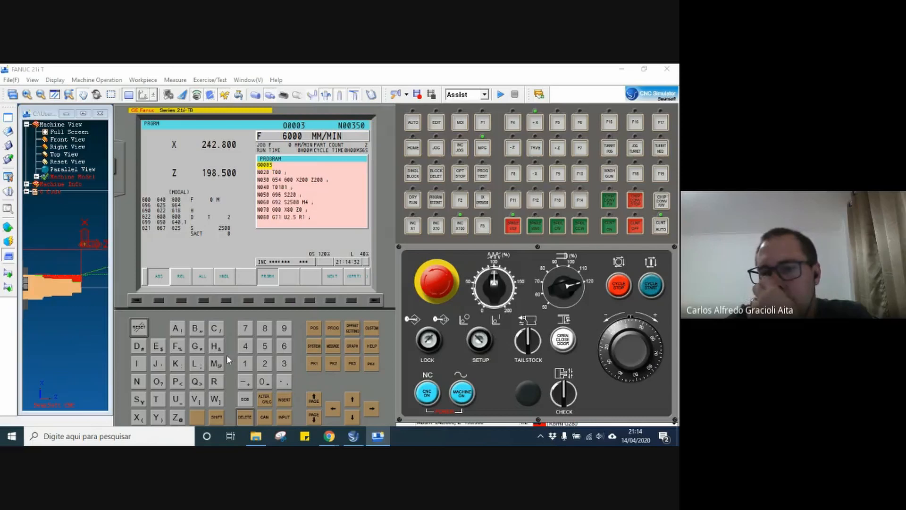
pyautogui.click(139, 328)
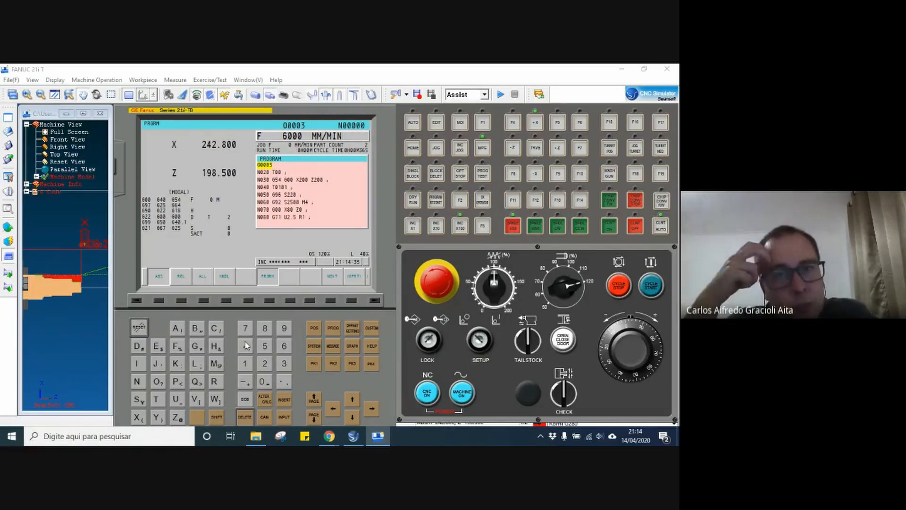